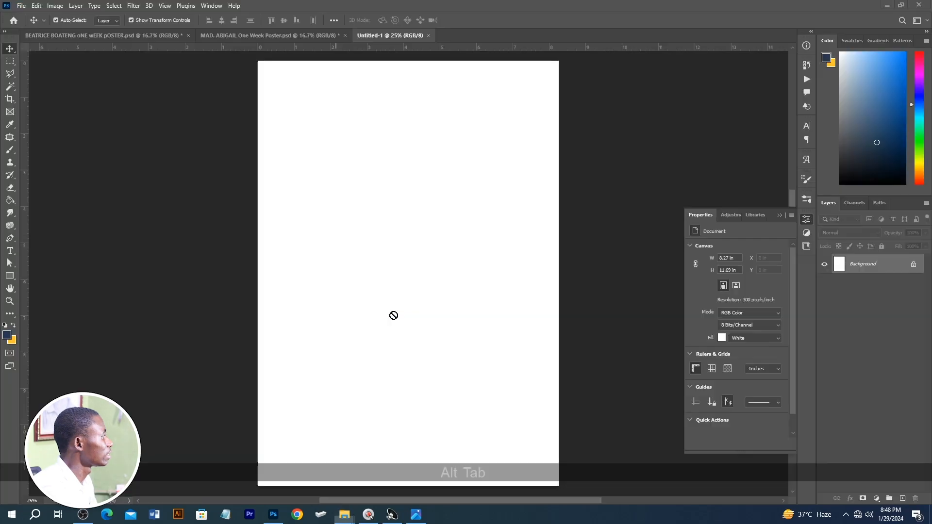
Step: Scale the placed light wall background image to about 93.5% so it covers the whole canvas, and commit the placement
scroll(420, 316, "down", 4)
left_click_drag(495, 138, 527, 80)
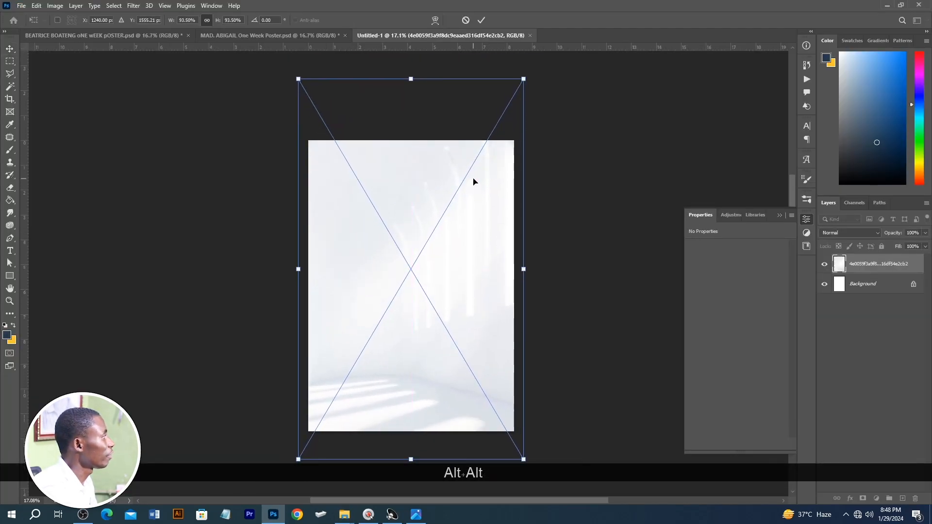
key("Return")
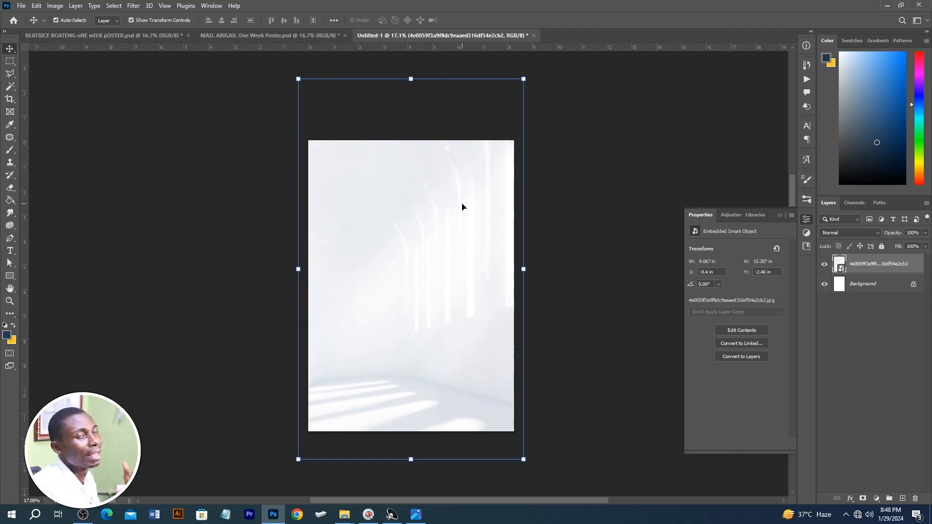
Step: Check the finished navy-and-orange poster as a reference and draw a black rectangle about 2668 × 1681 px over the lower half of the new canvas
key("alt+Tab")
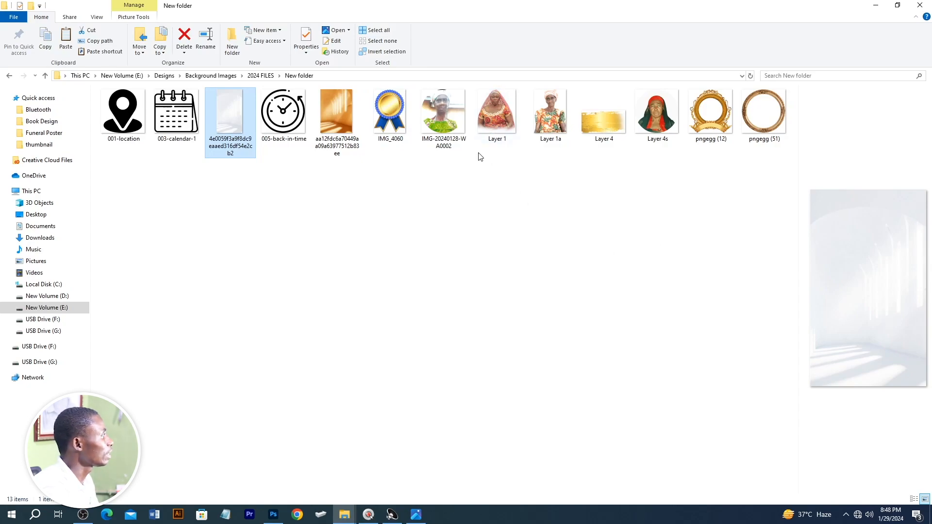
key("alt+Tab")
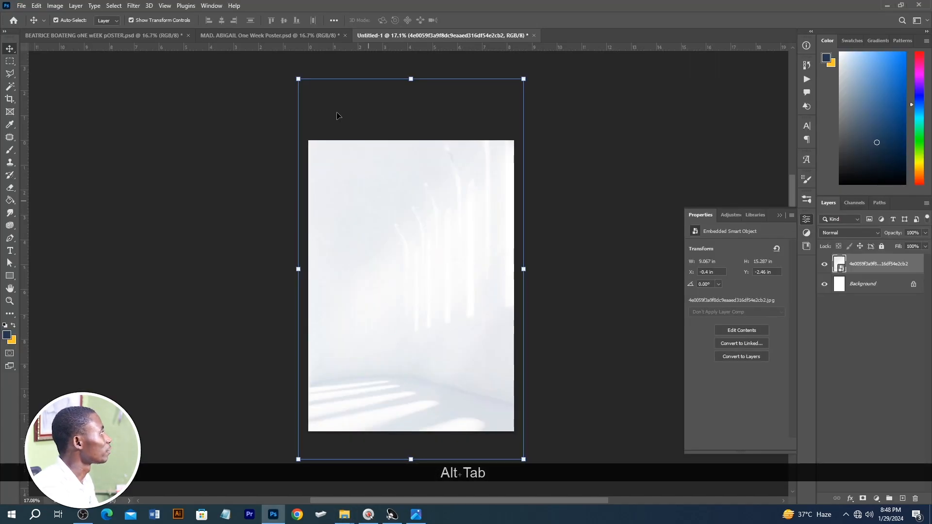
left_click(232, 36)
scroll(572, 309, "down", 1)
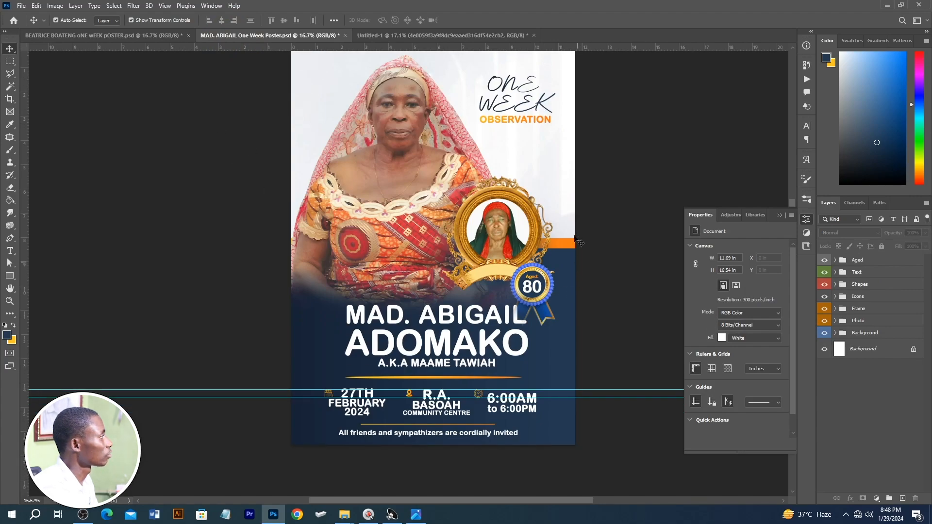
left_click(438, 37)
left_click(150, 327)
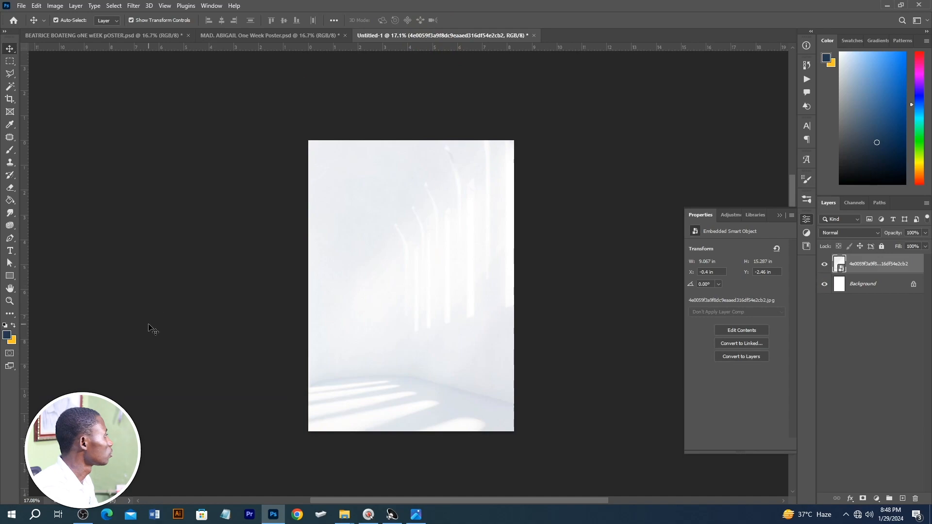
left_click(11, 277)
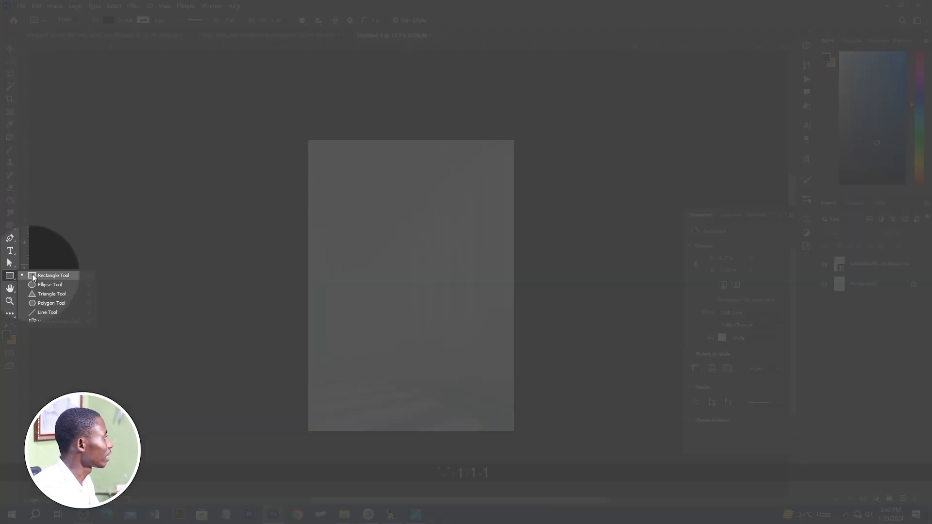
left_click(38, 276)
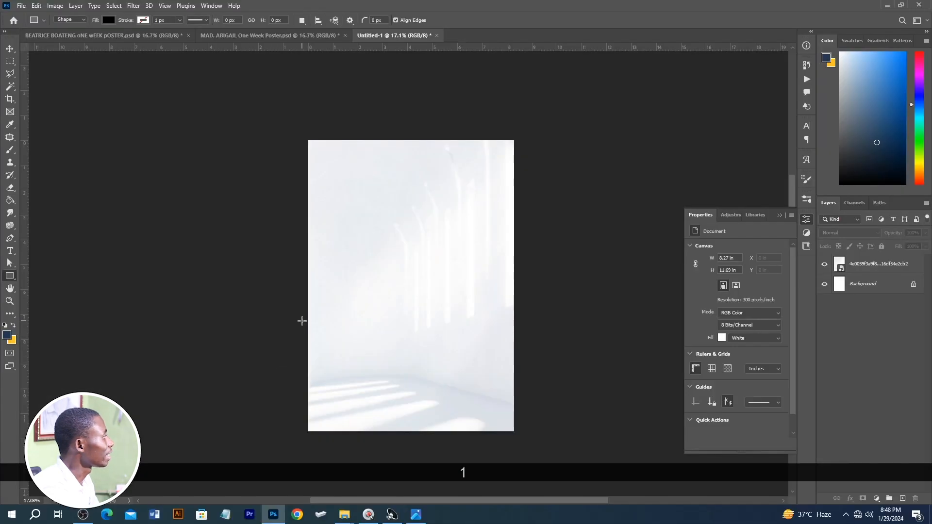
left_click_drag(297, 298, 519, 438)
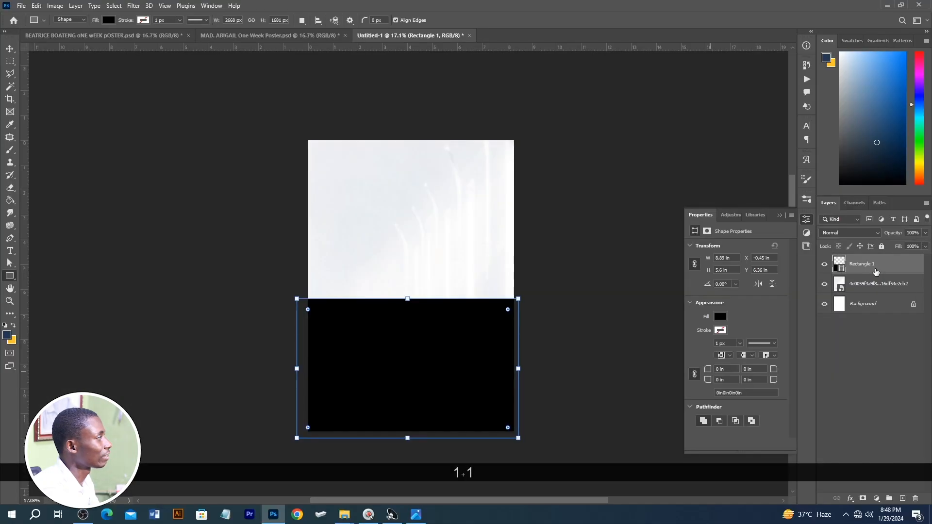
Step: Duplicate the black rectangle, enlarge the copy slightly upward to about 9.42 × 5.93 in, and place it behind the original
left_click_drag(877, 272, 903, 498)
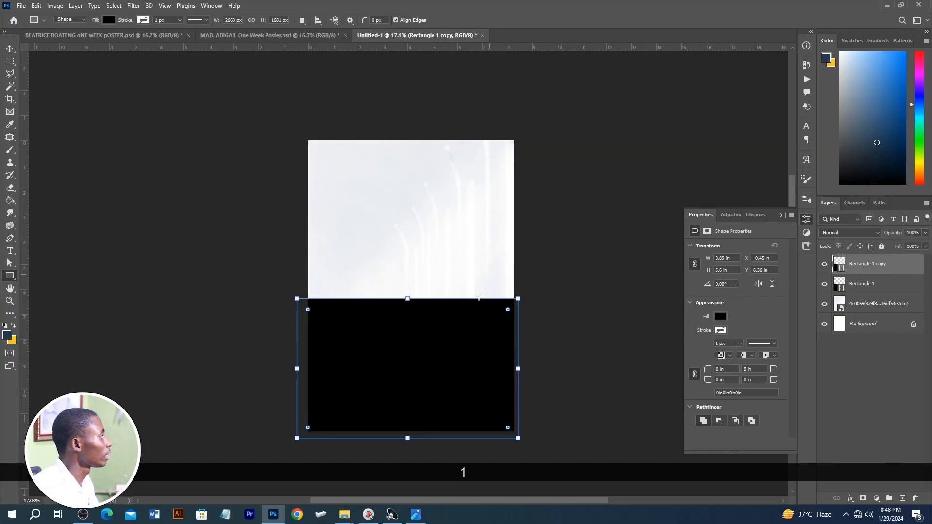
key("v")
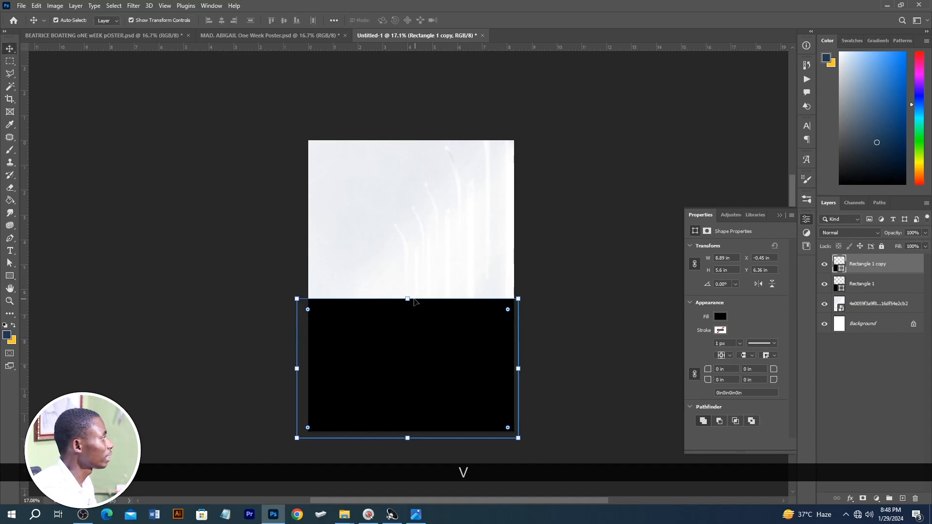
left_click_drag(412, 299, 411, 291)
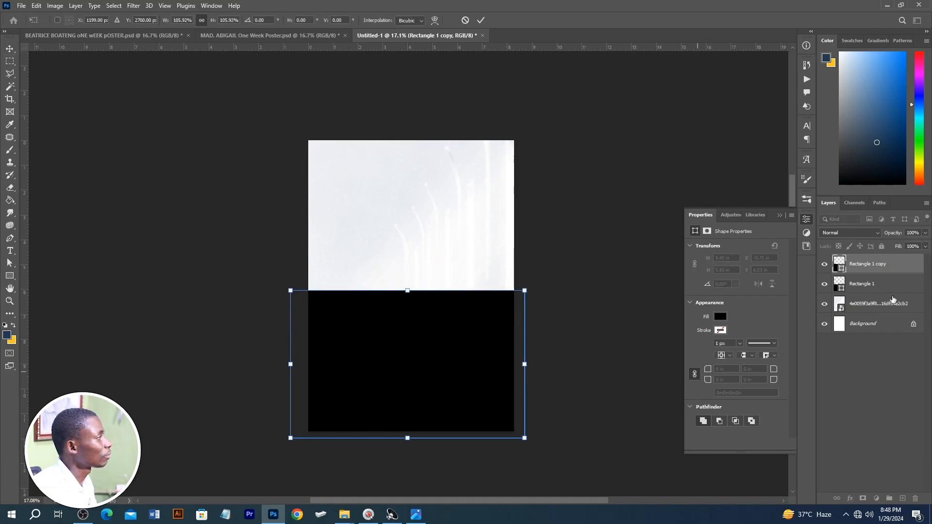
key("Return")
left_click_drag(895, 274, 886, 297)
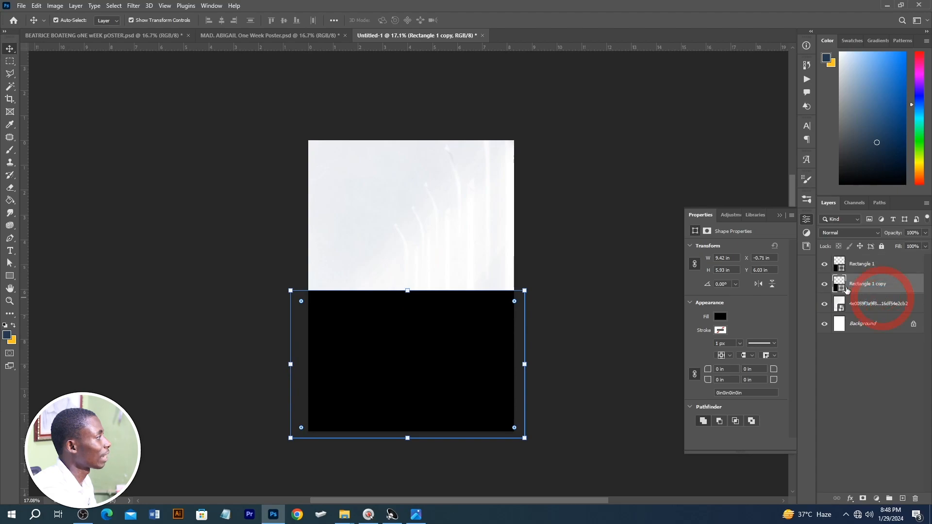
Step: Add an orange linear Gradient Overlay to the rear rectangle, reversed, with a 36° angle and 149% scale
left_click(849, 499)
left_click(871, 468)
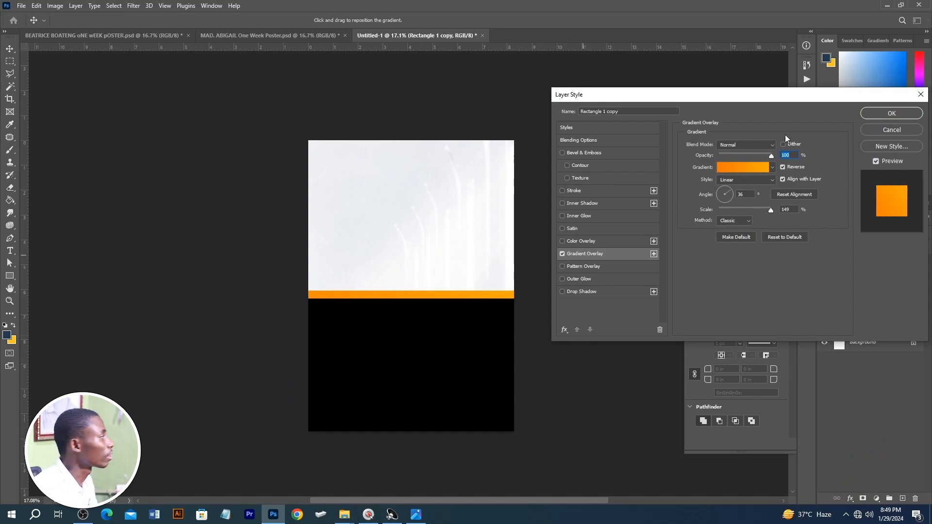
left_click(892, 113)
Step: Give the front black rectangle a Gradient Overlay using the dark navy blue gradient preset
left_click(435, 333)
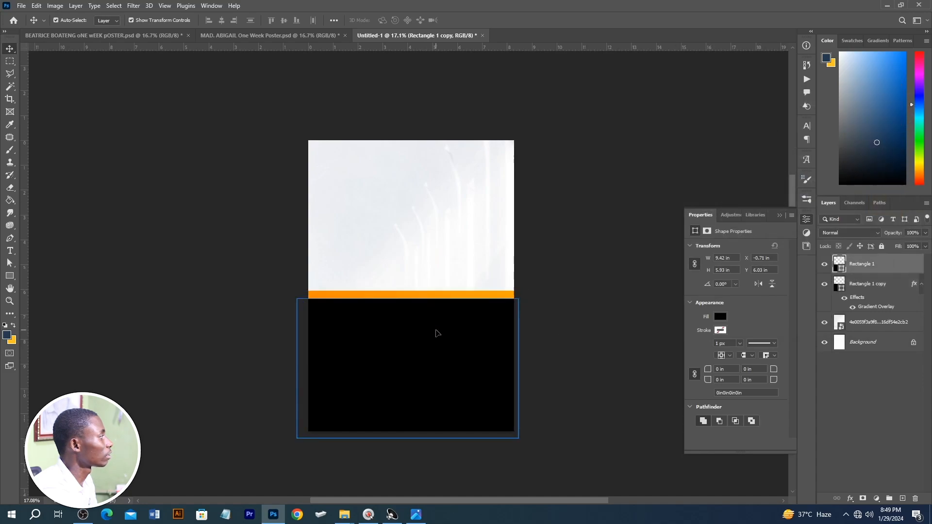
left_click(852, 500)
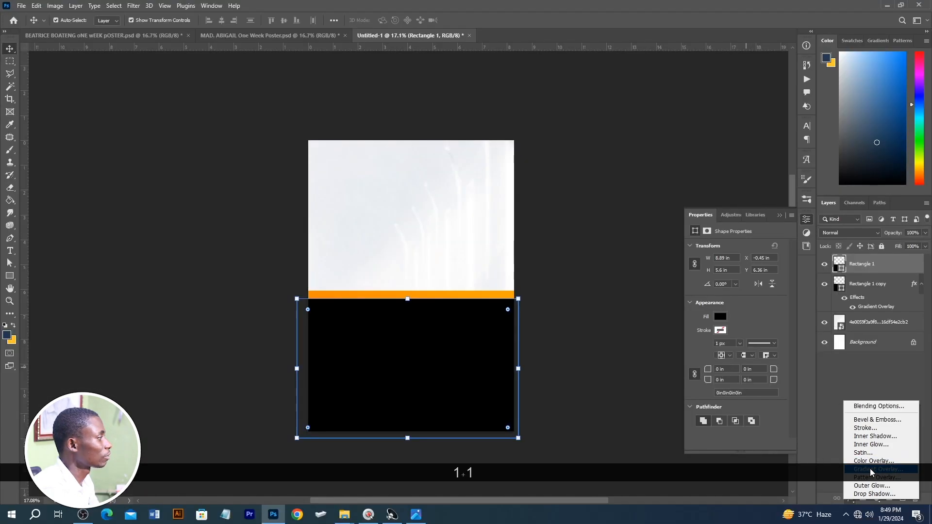
left_click(869, 468)
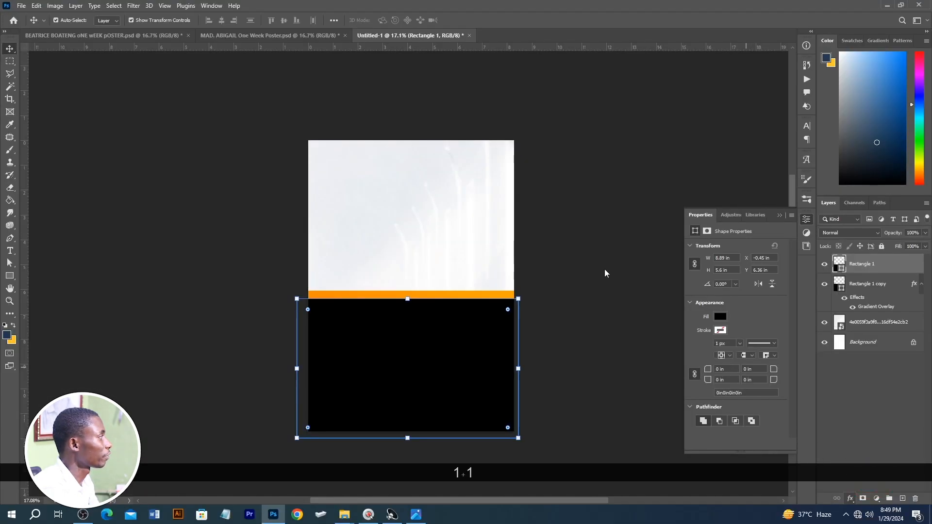
left_click(752, 168)
scroll(691, 296, "down", 10)
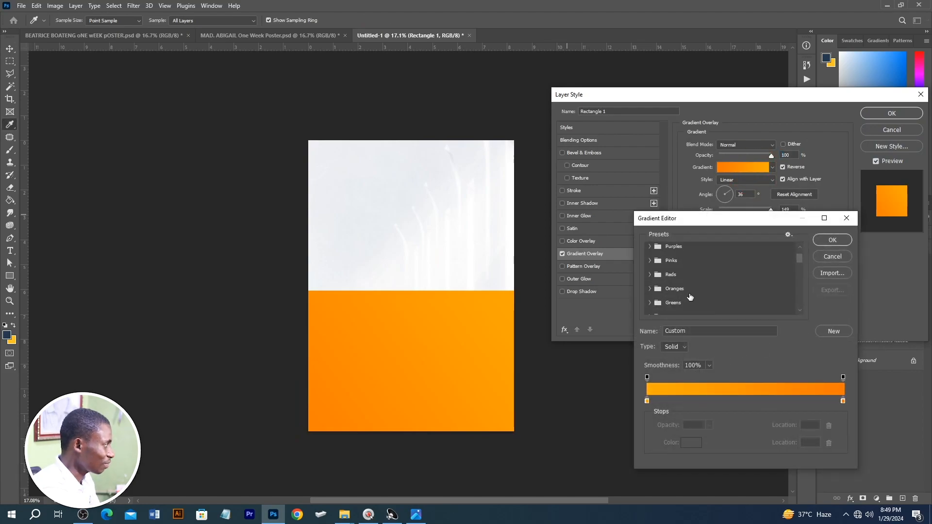
scroll(711, 280, "down", 8)
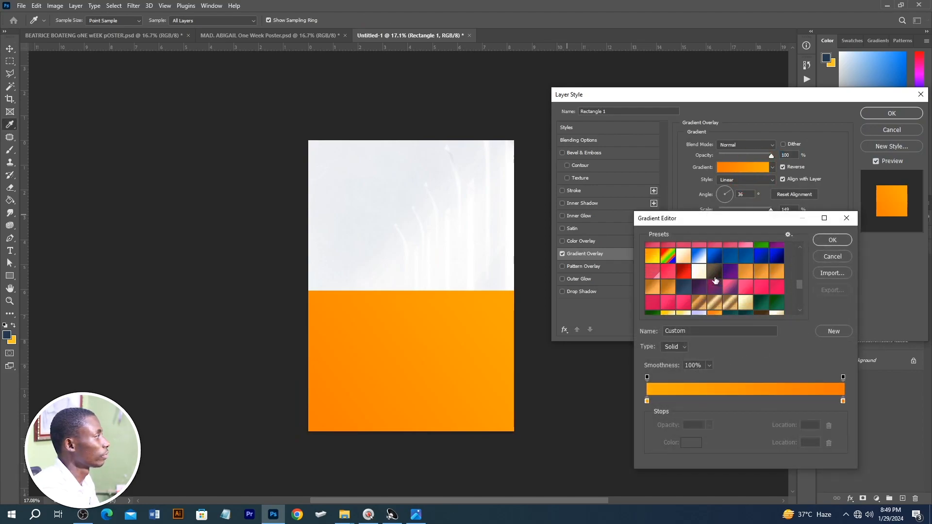
left_click(729, 307)
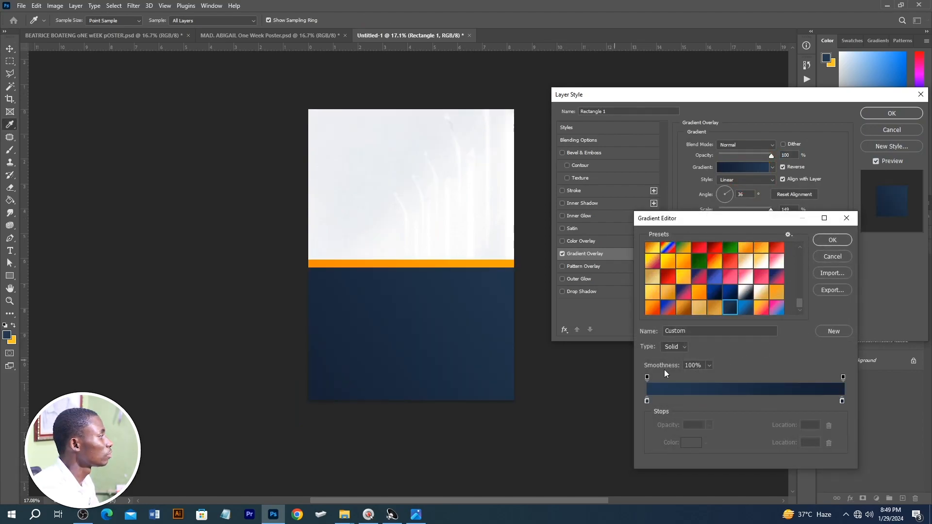
Step: Accept #233951 and #152032 as the navy gradient's stop colours and apply the overlay to the front rectangle
double_click(647, 401)
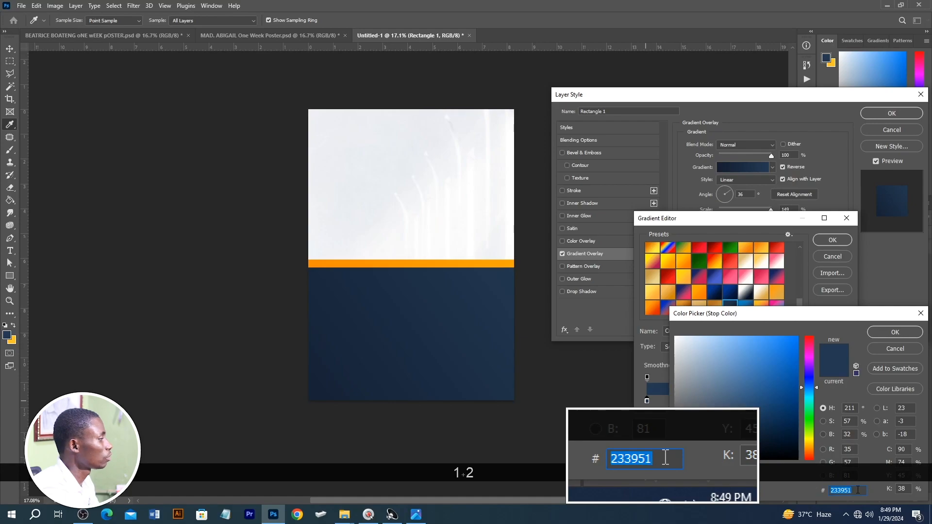
left_click(898, 332)
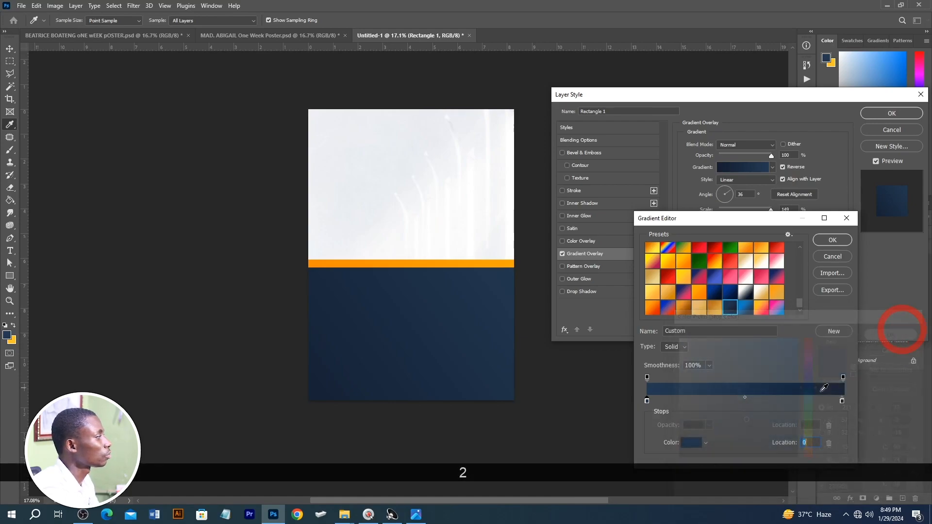
double_click(841, 402)
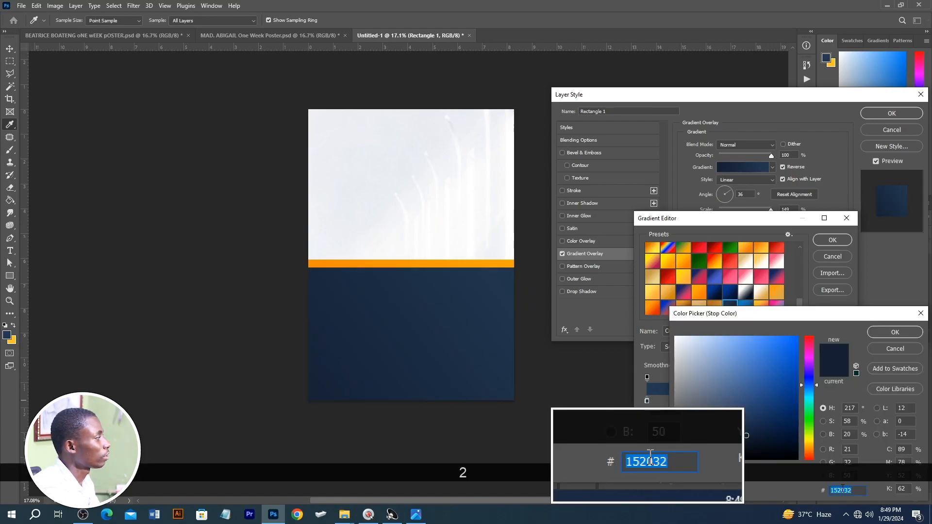
left_click(909, 335)
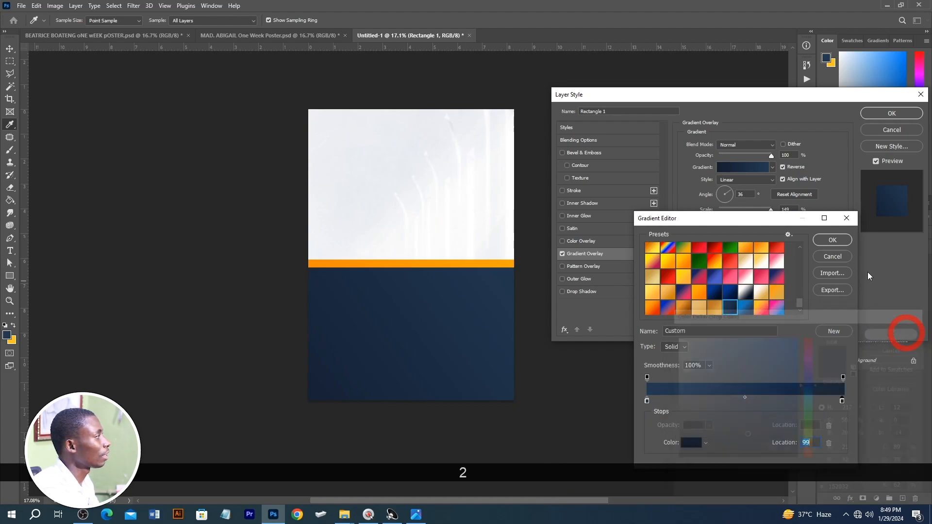
left_click(842, 241)
left_click(891, 113)
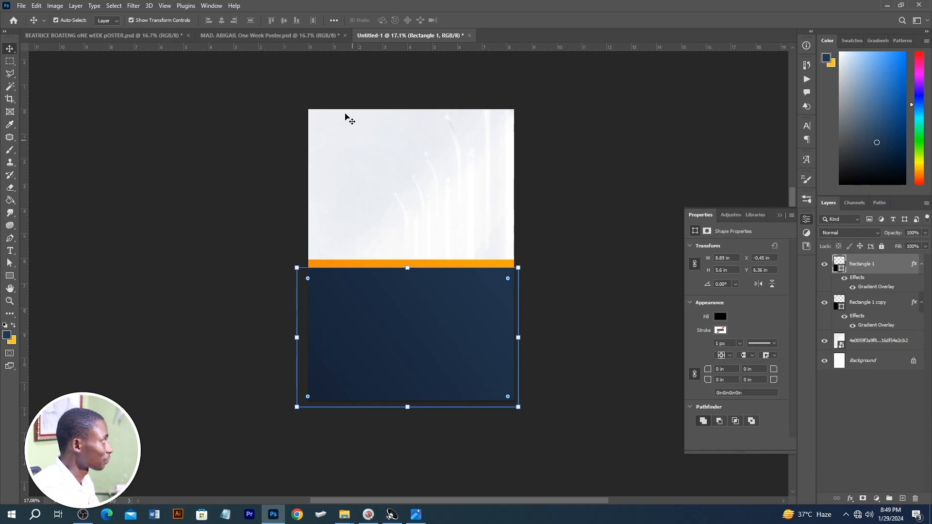
Step: Review the layouts of the two finished one-week observation posters and return to the new document
left_click(224, 36)
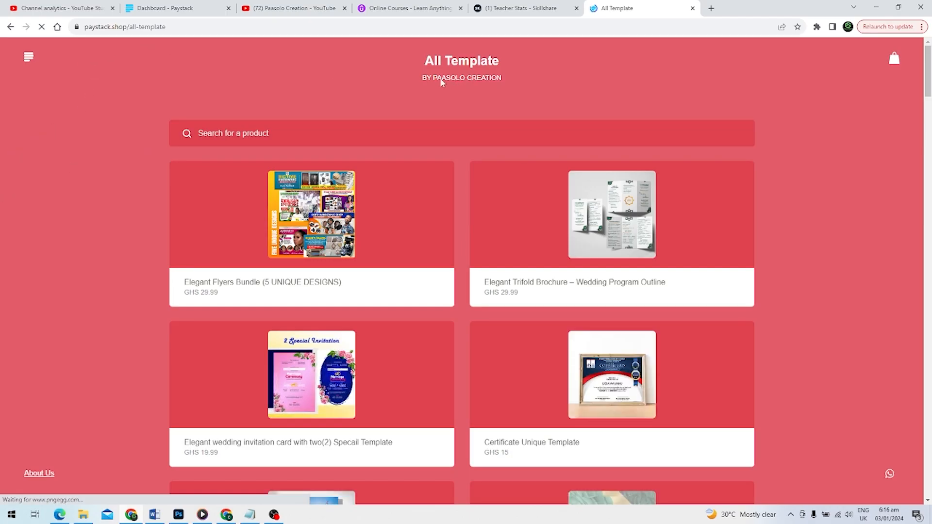
scroll(444, 156, "down", 2)
scroll(386, 187, "up", 2)
scroll(570, 239, "down", 1)
scroll(570, 238, "down", 13)
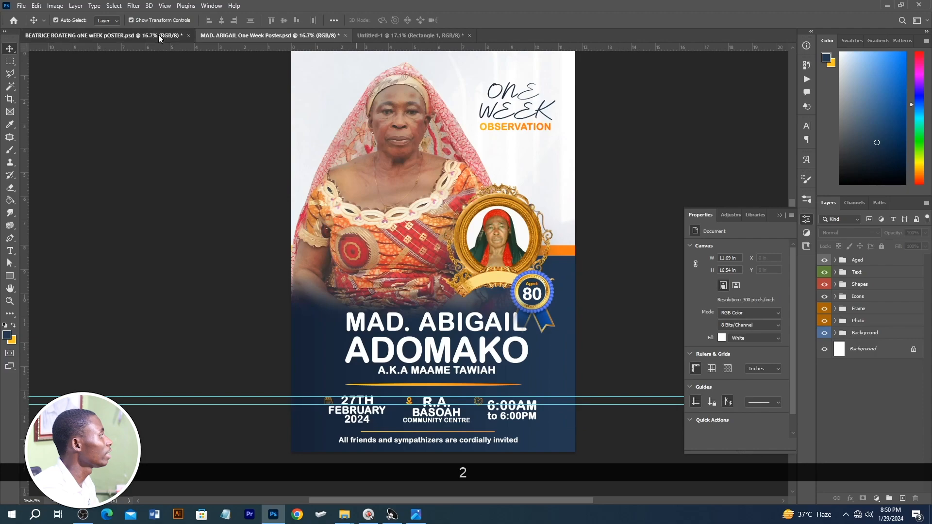
left_click(158, 35)
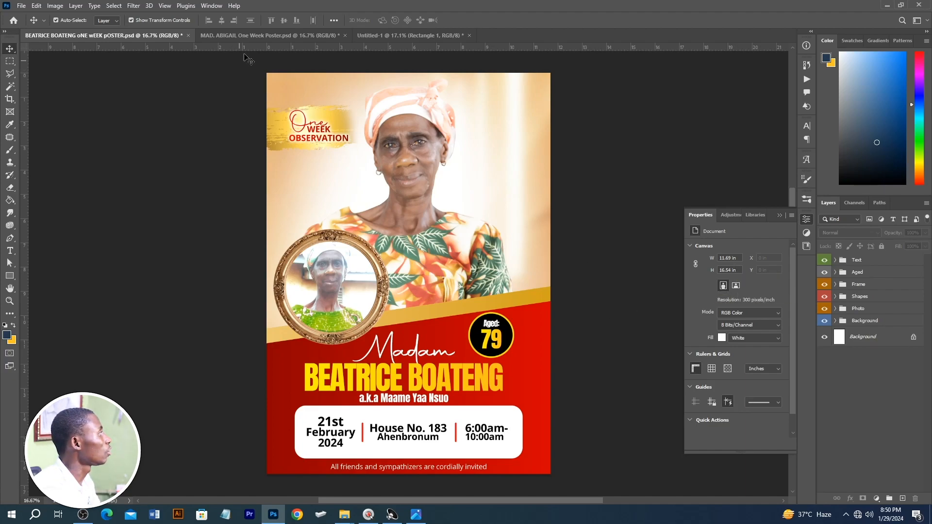
left_click(383, 38)
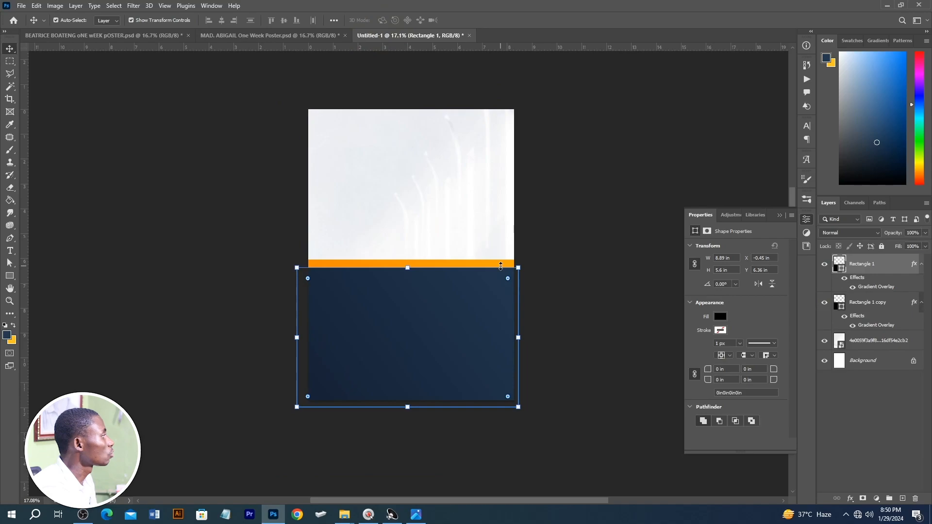
Step: Select both rectangles and extend them upward to about 9.42 × 6.65 in overall, keeping the orange strip above the navy block
left_click(571, 291)
left_click(507, 262)
left_click(494, 295, "shift")
left_click_drag(474, 297, 474, 289)
left_click_drag(412, 393, 422, 410)
double_click(437, 341)
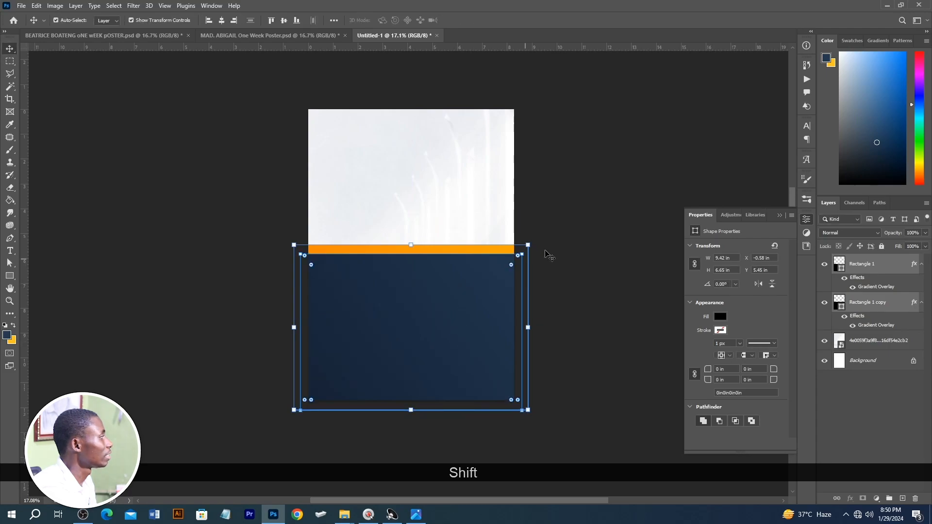
left_click(582, 229)
Step: Place the Layer 1 portrait from the image folder at the canvas's upper-left corner, scaled to about 6.9 × 7.91 in
key("alt+Tab")
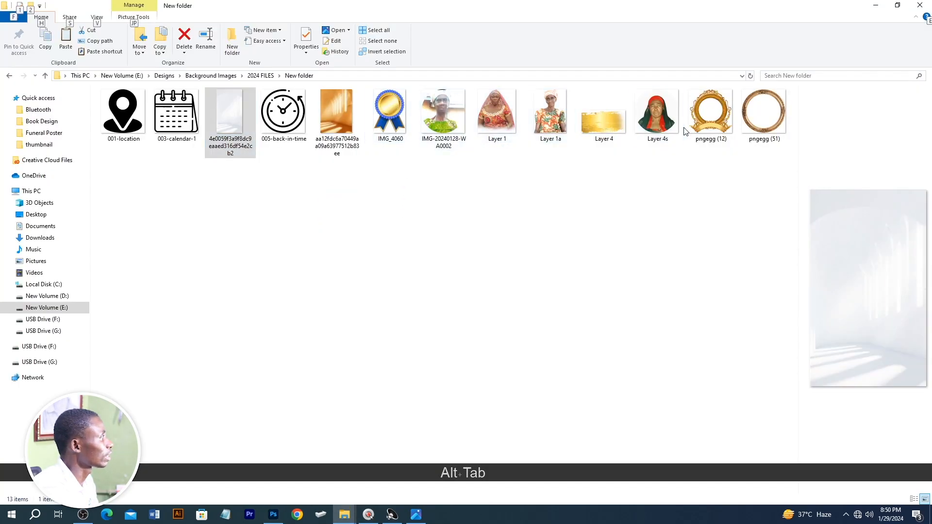
key("alt+Tab")
left_click_drag(505, 127, 423, 201)
left_click_drag(514, 340, 489, 300)
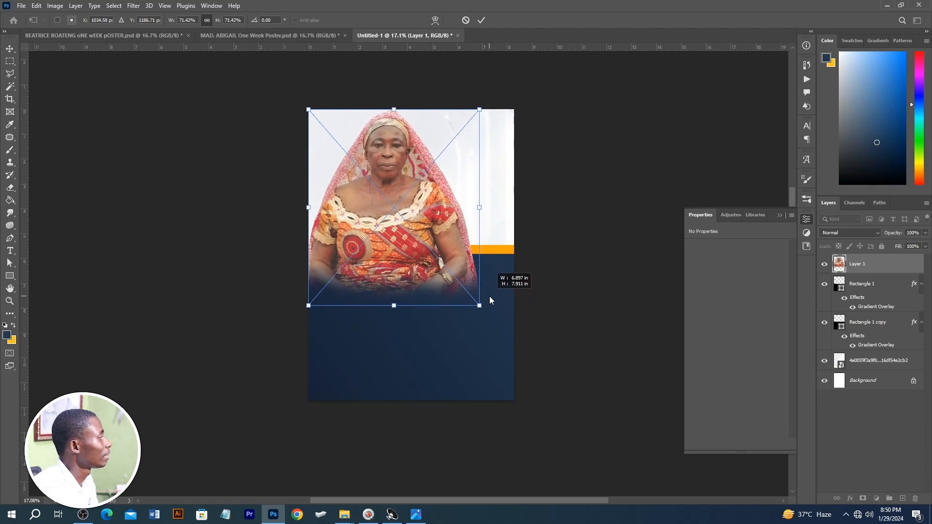
double_click(447, 243)
scroll(390, 199, "up", 3)
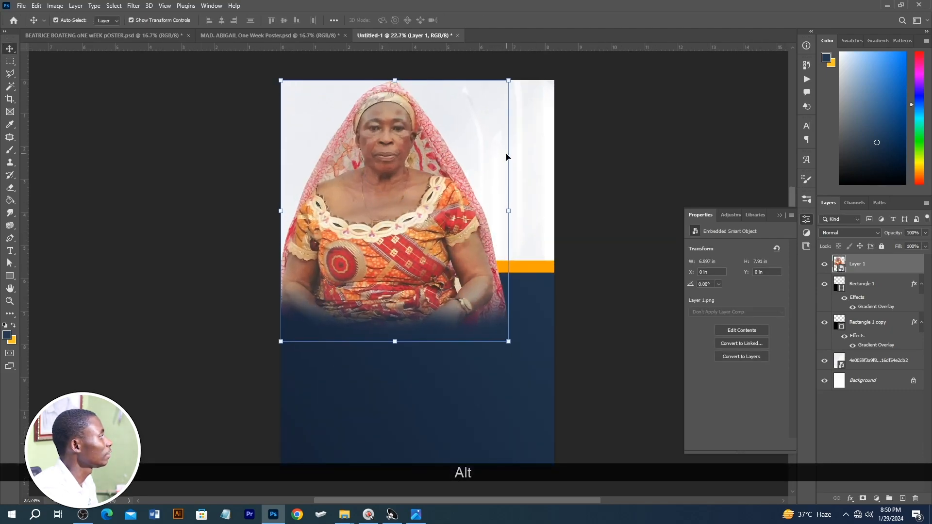
left_click(657, 175)
Step: Bring the ONE WEEK OBSERVATION heading from the finished poster into the upper-right area beside the portrait and select its OBSERVATION line
left_click(243, 35)
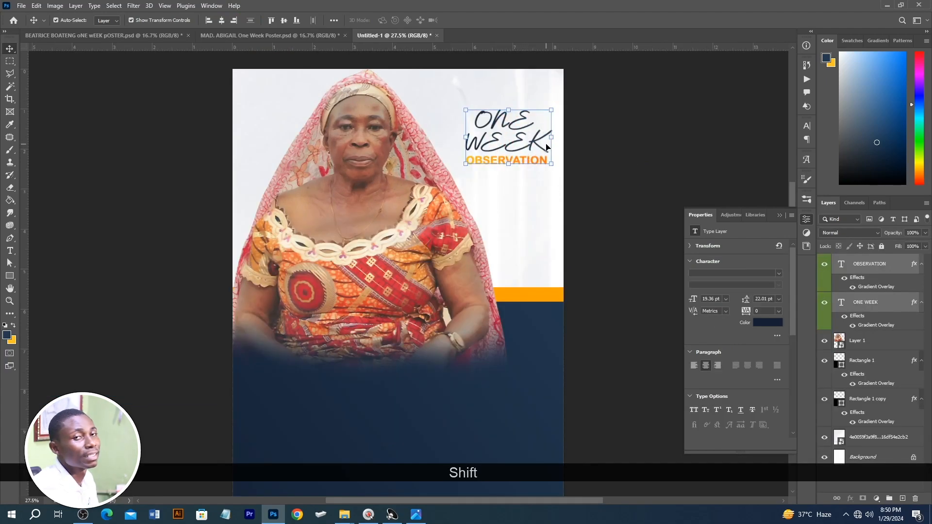
left_click(527, 169)
left_click(513, 158)
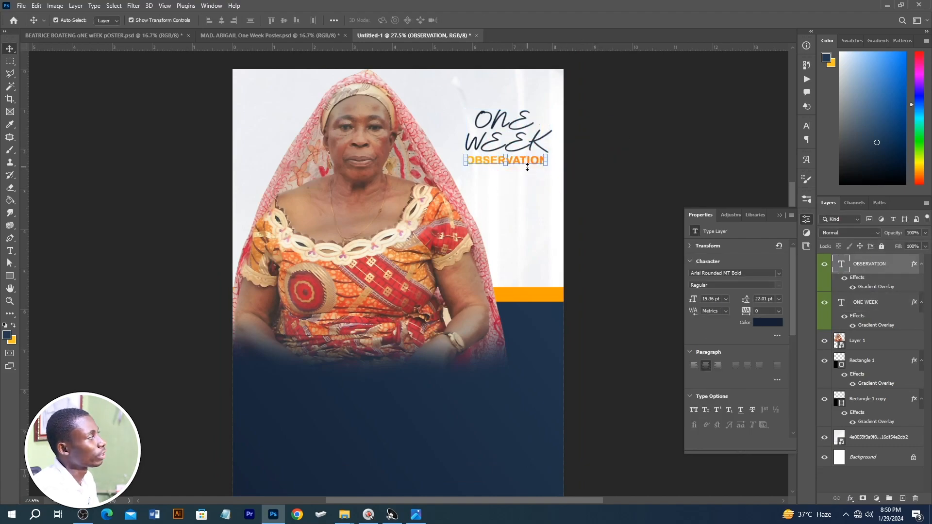
Step: Check the ONE WEEK line's font settings, review the remaining elements on the finished poster and return to the new document
left_click(522, 119)
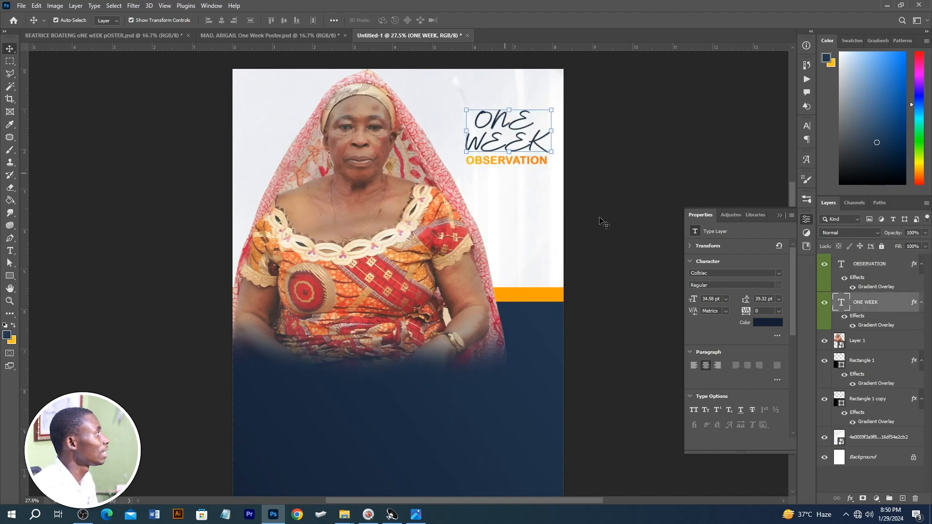
scroll(544, 172, "down", 1)
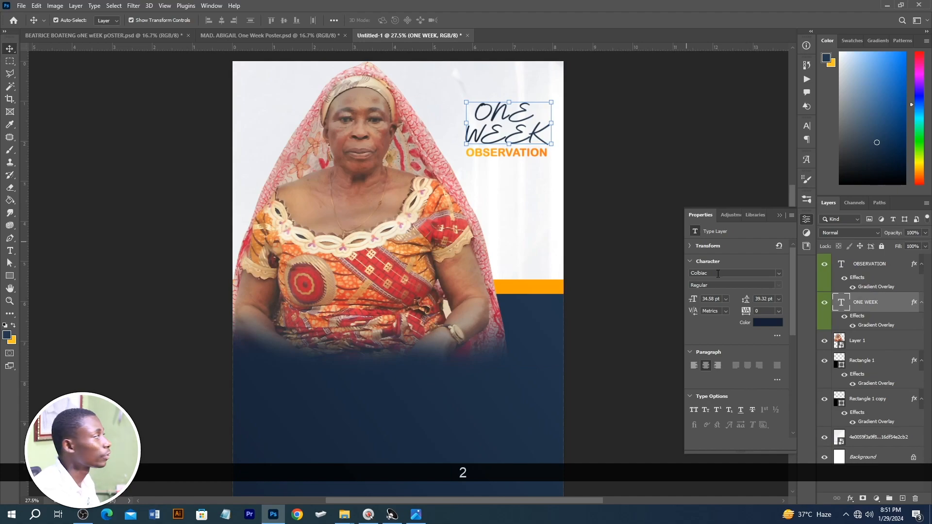
left_click(629, 206)
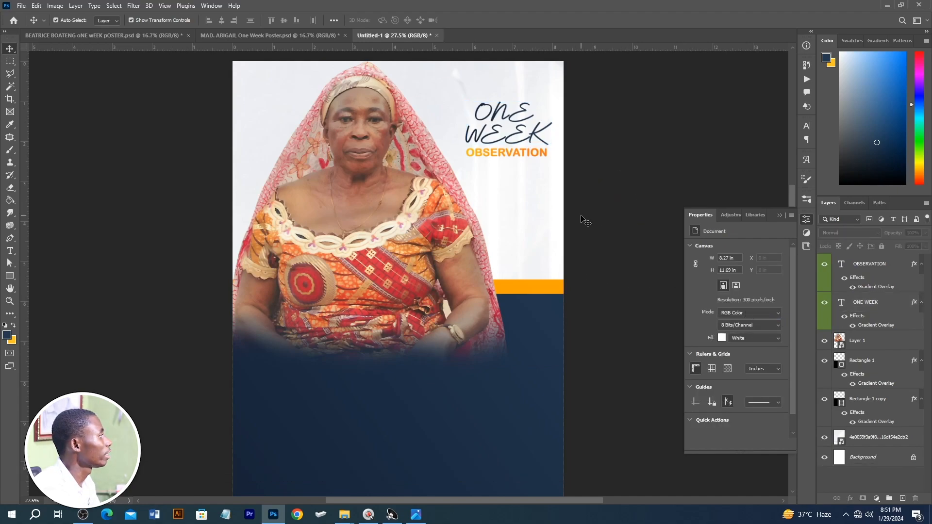
left_click(249, 33)
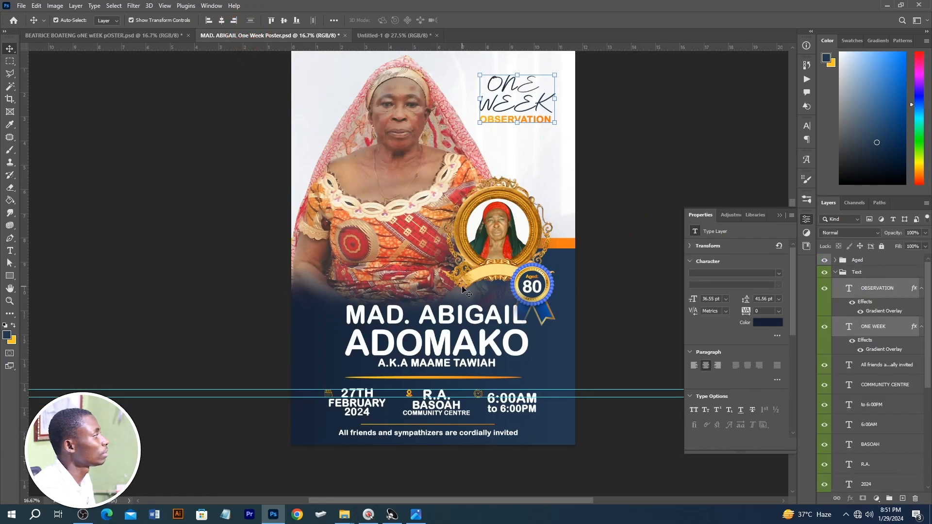
left_click(400, 36)
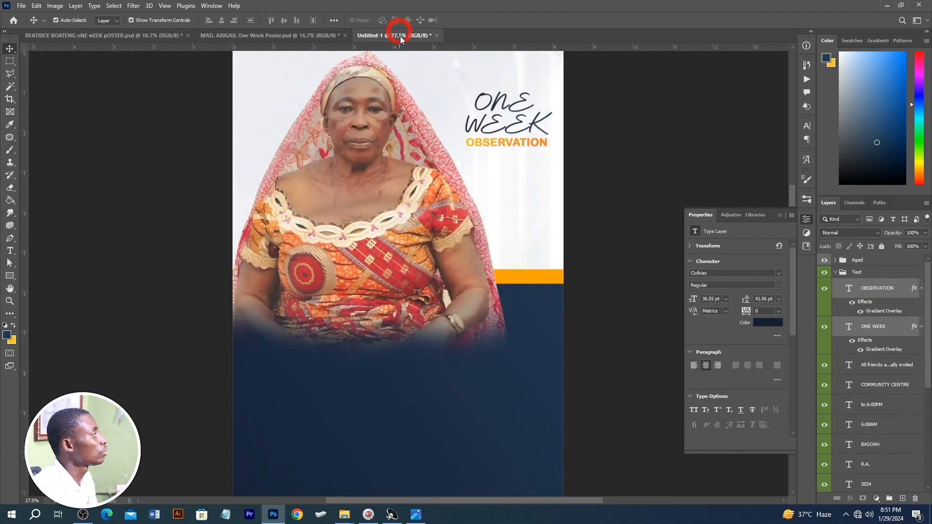
Step: Try a placeholder text reading sdf on the navy block and recolor it white
left_click(5, 249)
left_click(354, 396)
type("sdf")
key("ctrl+a")
left_click(771, 320)
left_click_drag(723, 364, 615, 266)
left_click(892, 336)
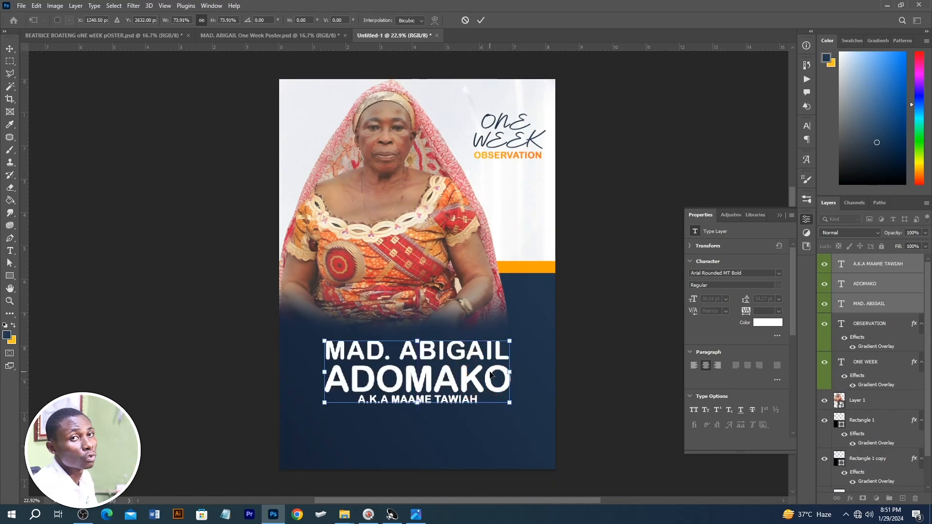
Step: Scale the white three-line name block to about 70% and position it on the navy area just below the portrait
left_click_drag(451, 389, 463, 374)
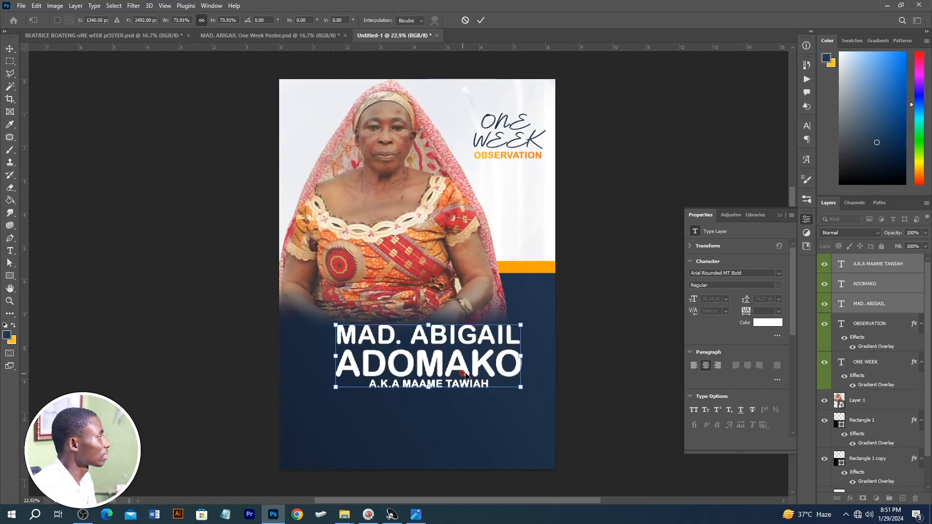
left_click_drag(526, 324, 509, 328)
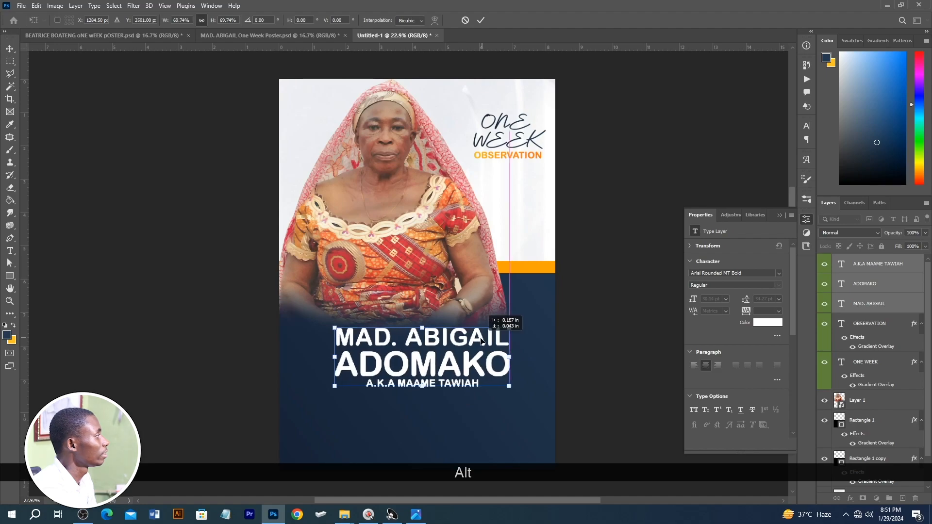
double_click(480, 341)
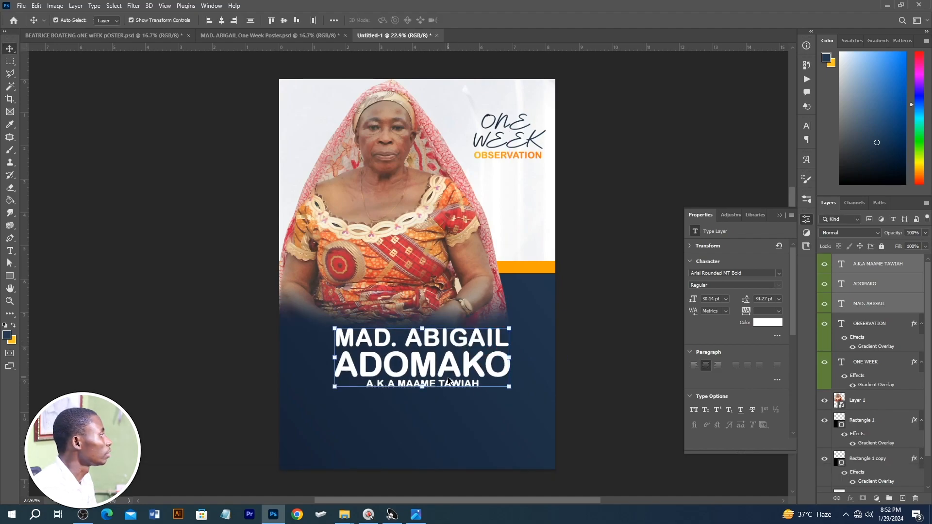
Step: Draw a thin divider ellipse about 4.19 × 0.08 in beneath the A.K.A line of the name block
scroll(447, 377, "up", 1)
scroll(447, 381, "up", 1)
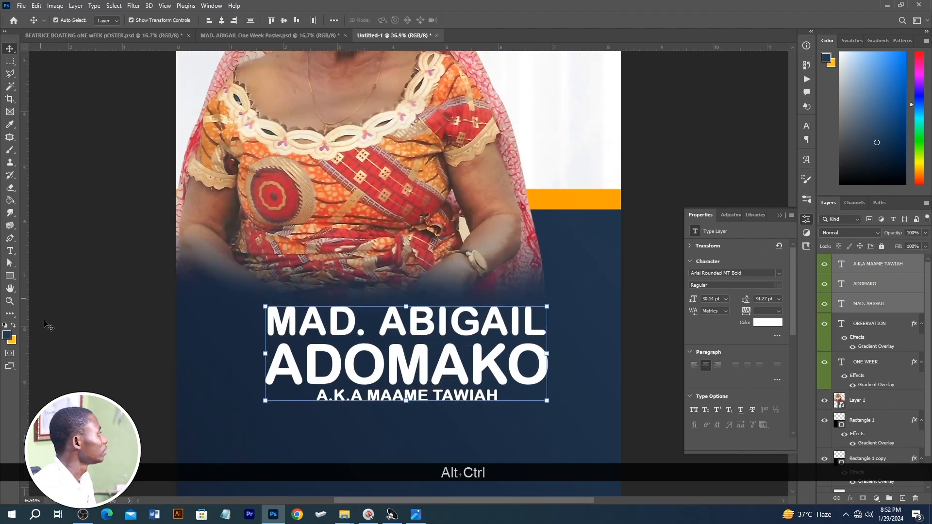
left_click(10, 276)
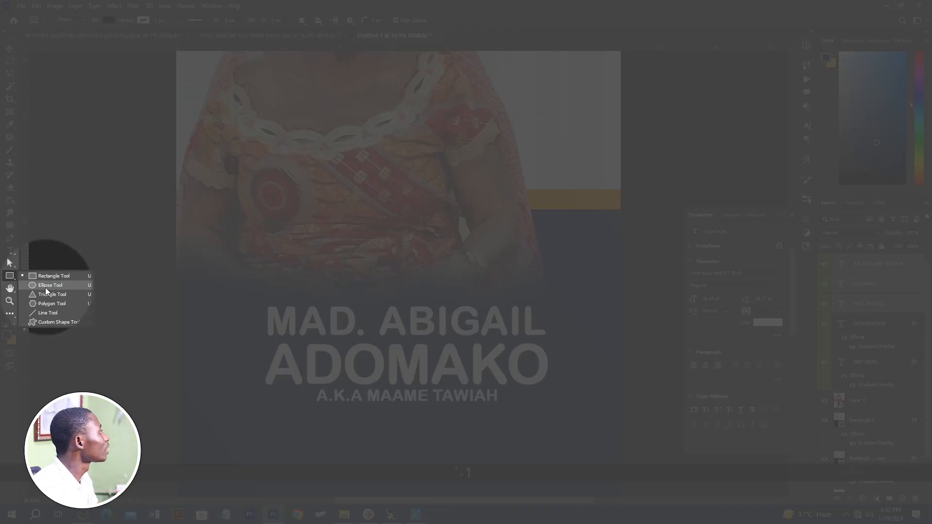
left_click(46, 288)
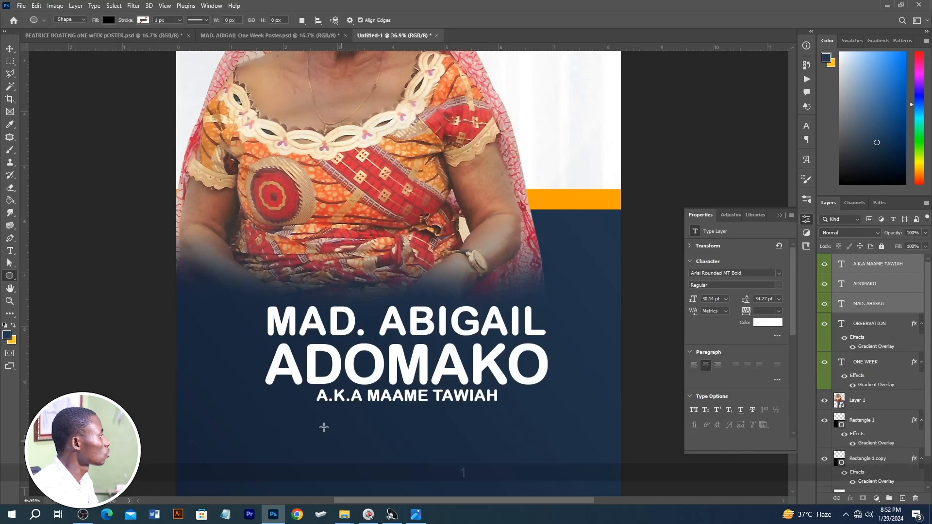
left_click_drag(291, 415, 516, 419)
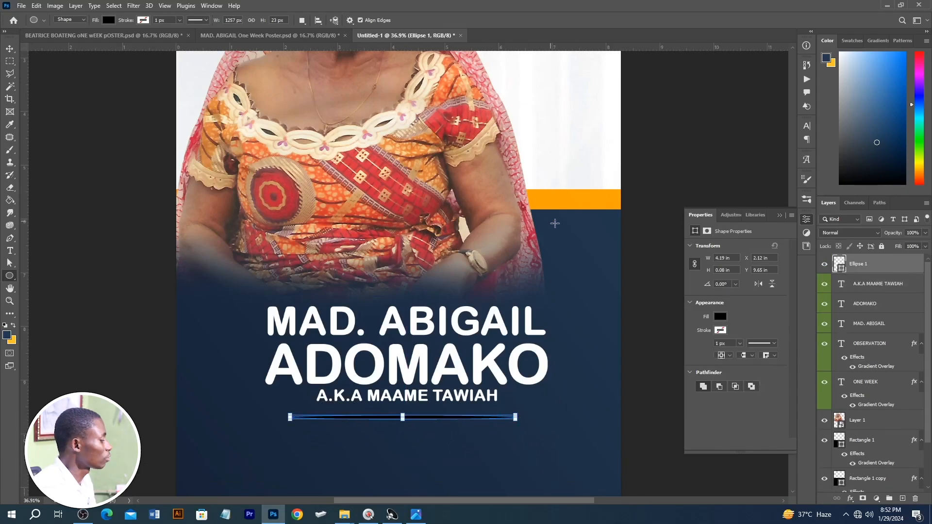
Step: Copy the orange strip's layer style from Rectangle 1 copy and paste it onto the divider ellipse
key("v")
left_click(578, 203)
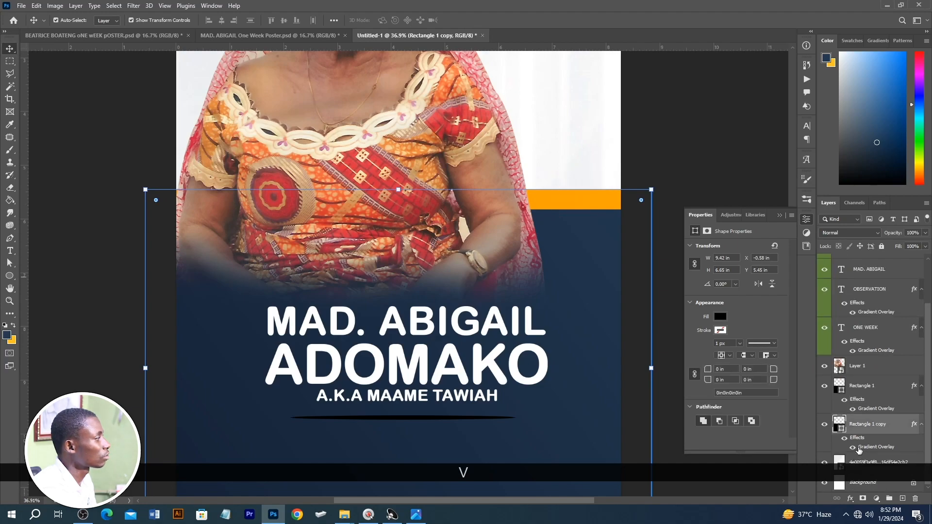
right_click(865, 427)
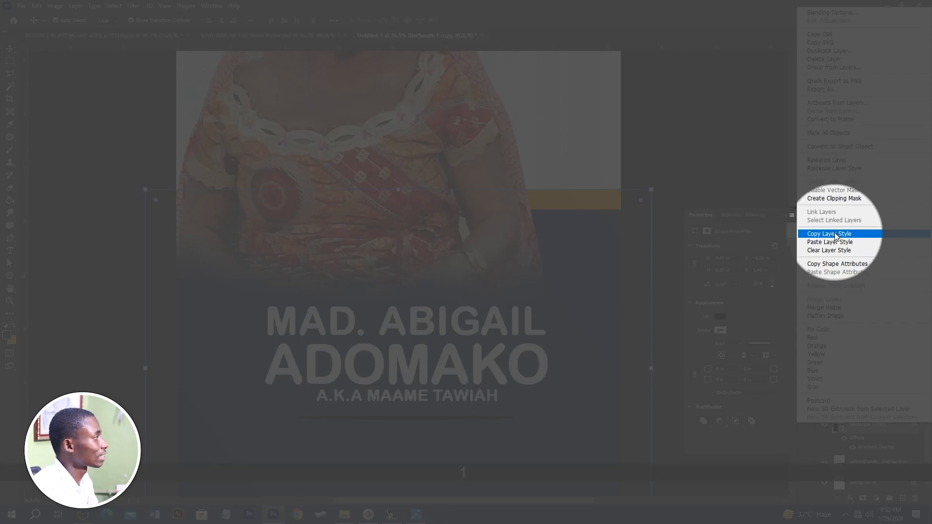
left_click(835, 235)
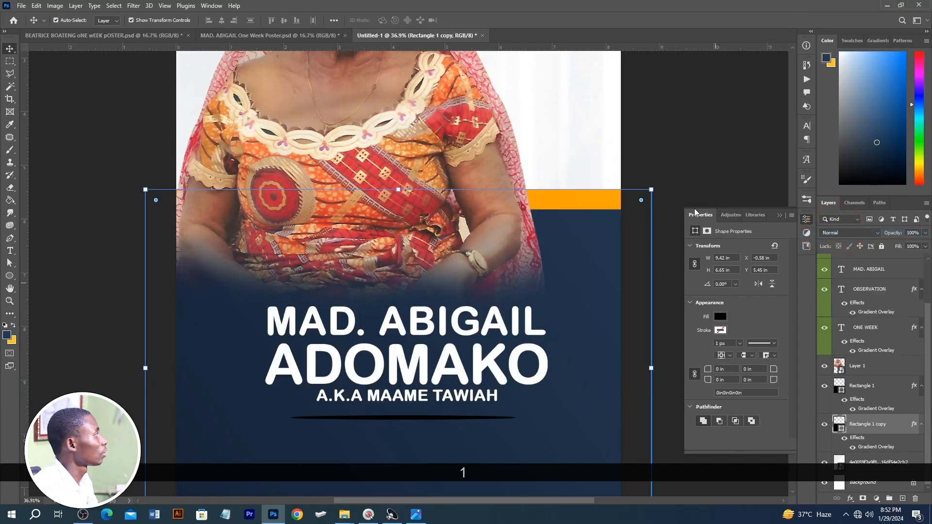
scroll(893, 283, "up", 2)
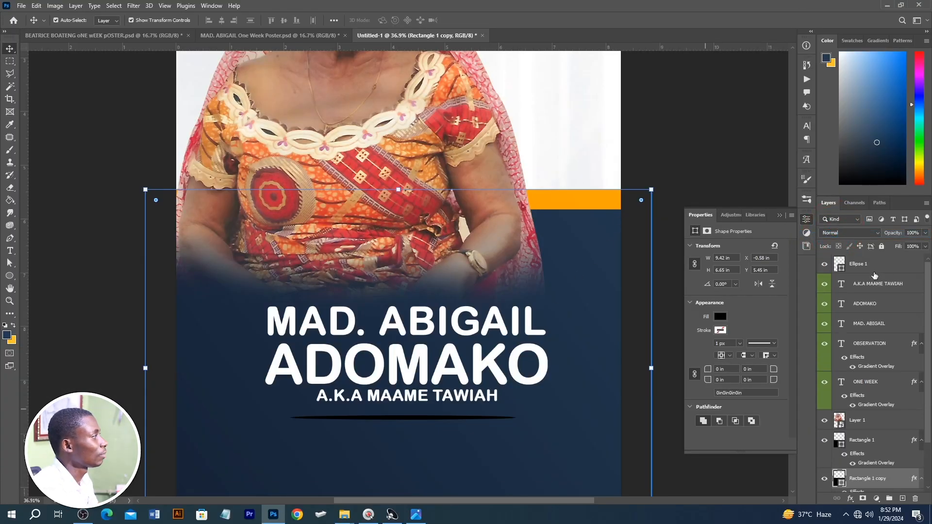
left_click(874, 268)
right_click(874, 266)
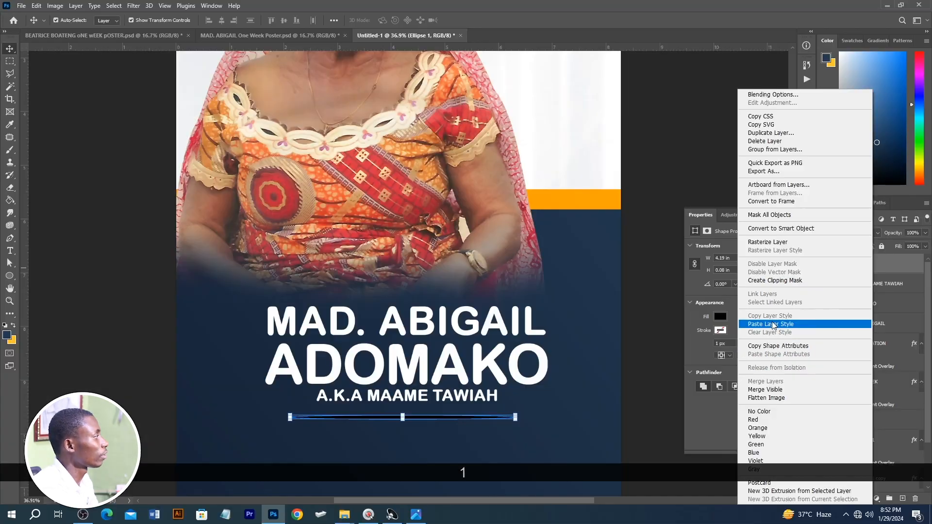
left_click(773, 325)
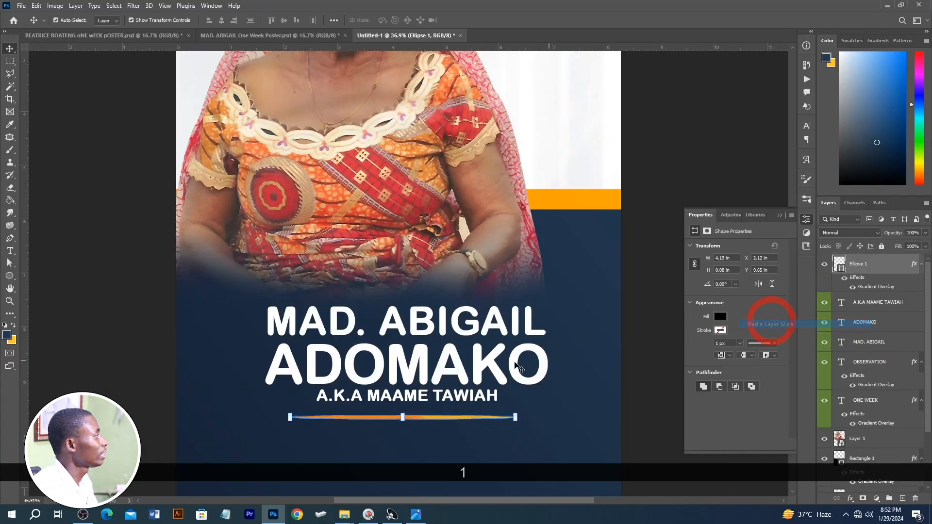
scroll(563, 372, "down", 2)
left_click(647, 327)
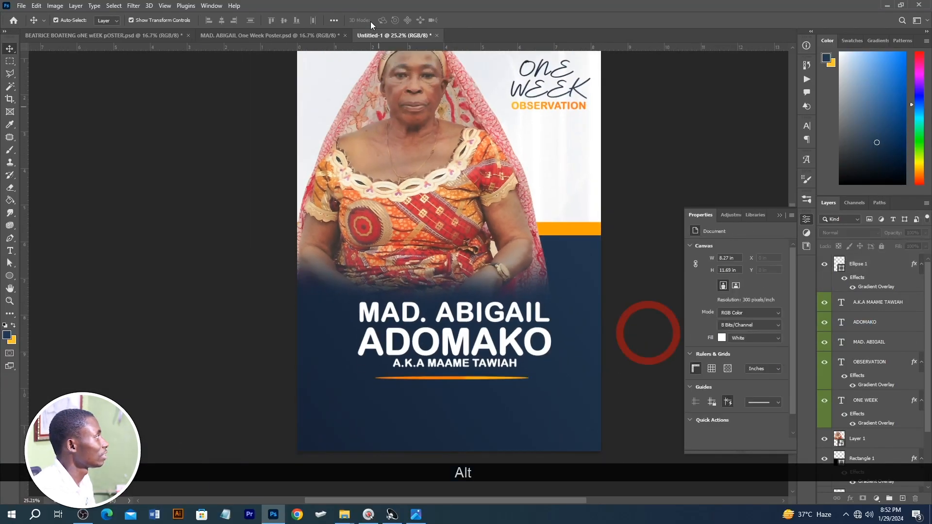
Step: Bring the date, venue, time and invitation text from the finished poster into the area below the divider
left_click(275, 35)
scroll(345, 430, "down", 1)
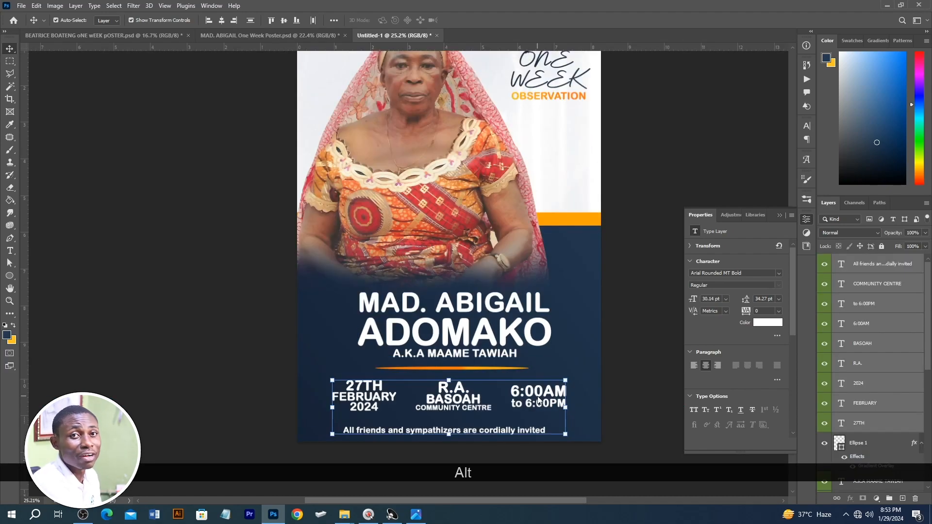
left_click(612, 386)
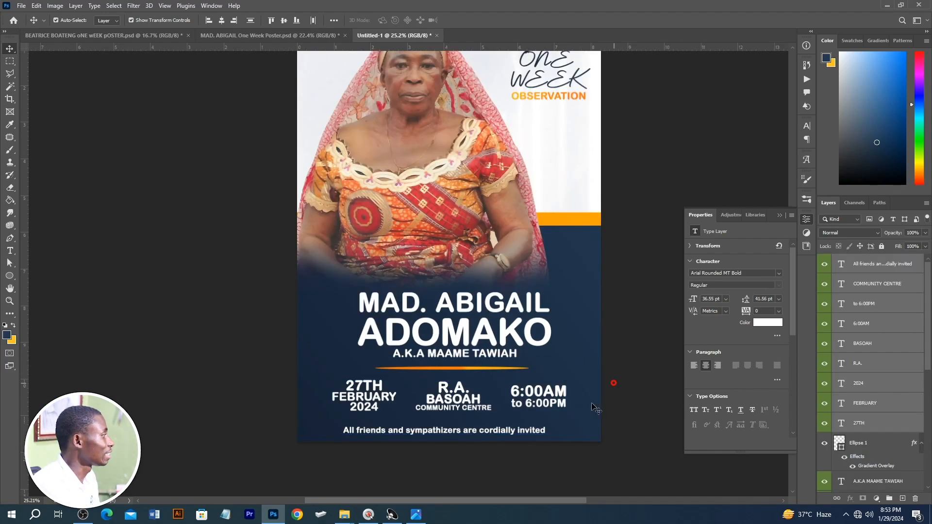
Step: Draw a thin rectangle line about 4.45 × 0.02 in between the event details and the invitation line
scroll(402, 416, "up", 2)
scroll(449, 406, "down", 1)
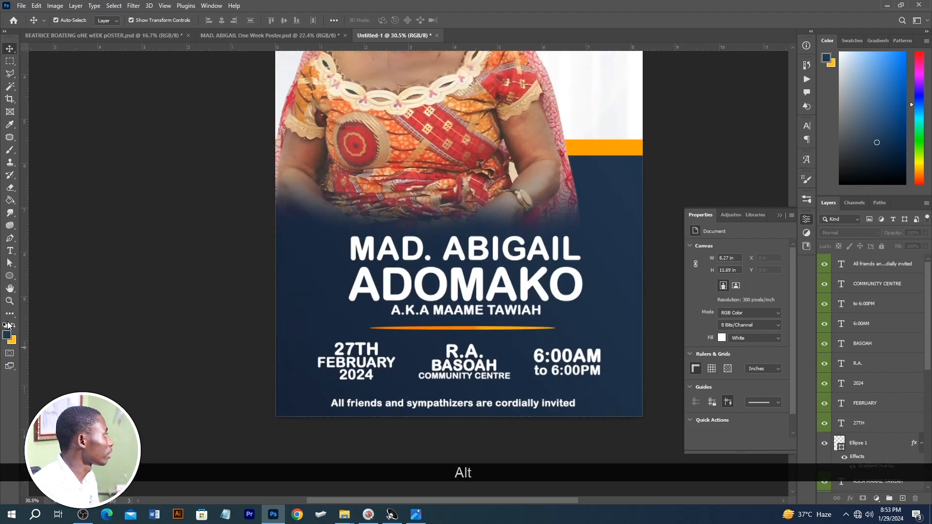
right_click(10, 275)
left_click(44, 275)
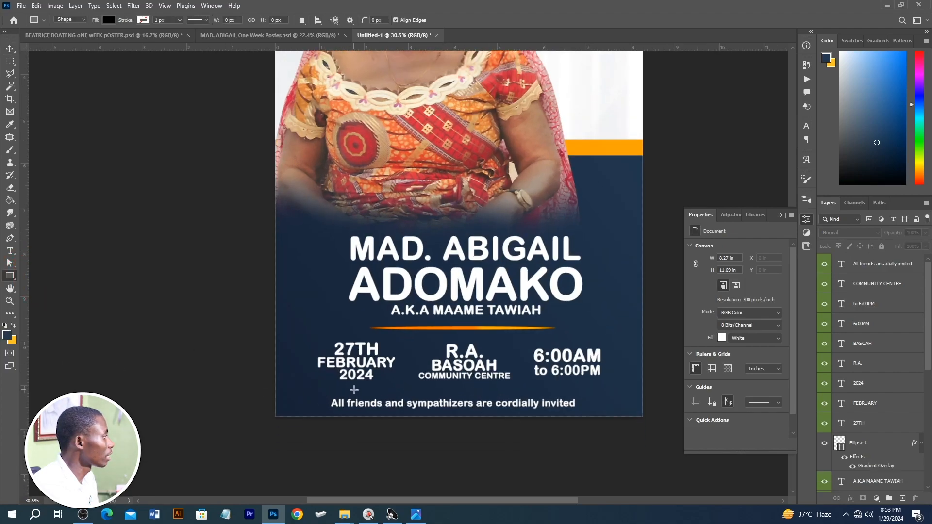
left_click_drag(366, 387, 564, 388)
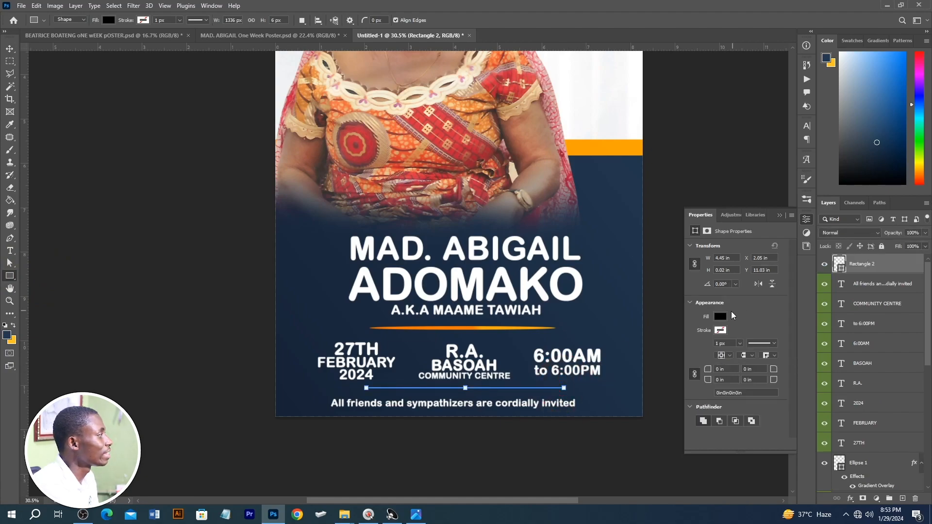
Step: Fill the thin rectangle line with the orange sampled from the horizontal strip beside the portrait
left_click(720, 316)
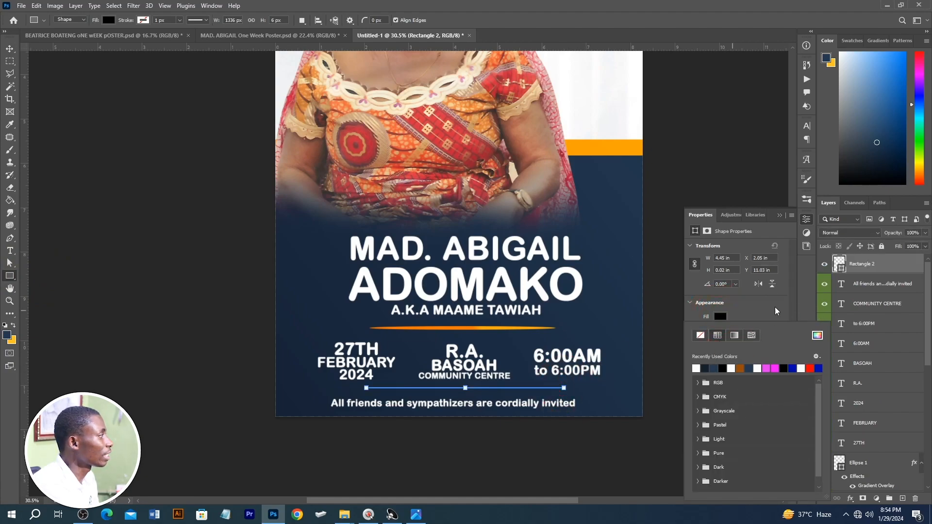
left_click(817, 336)
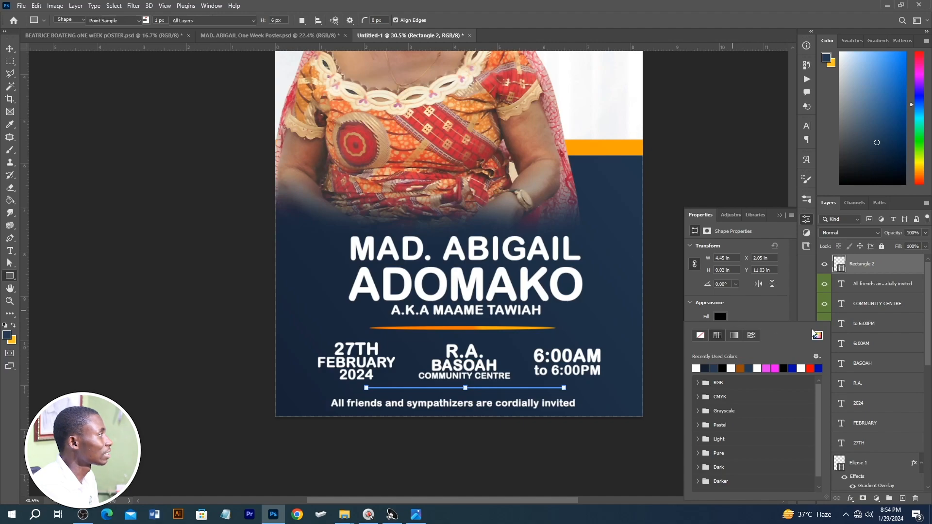
left_click(633, 147)
left_click(894, 332)
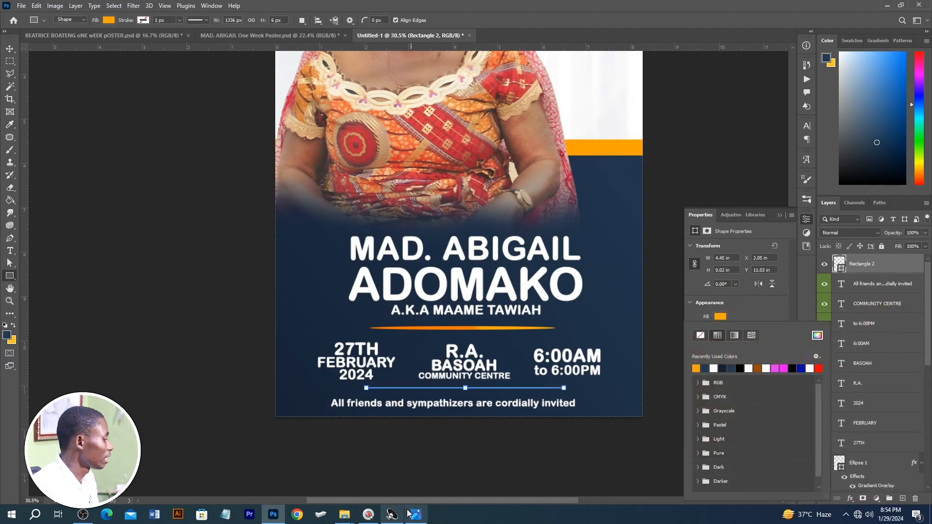
left_click(505, 427)
key("v")
scroll(424, 448, "down", 1)
scroll(424, 449, "down", 1)
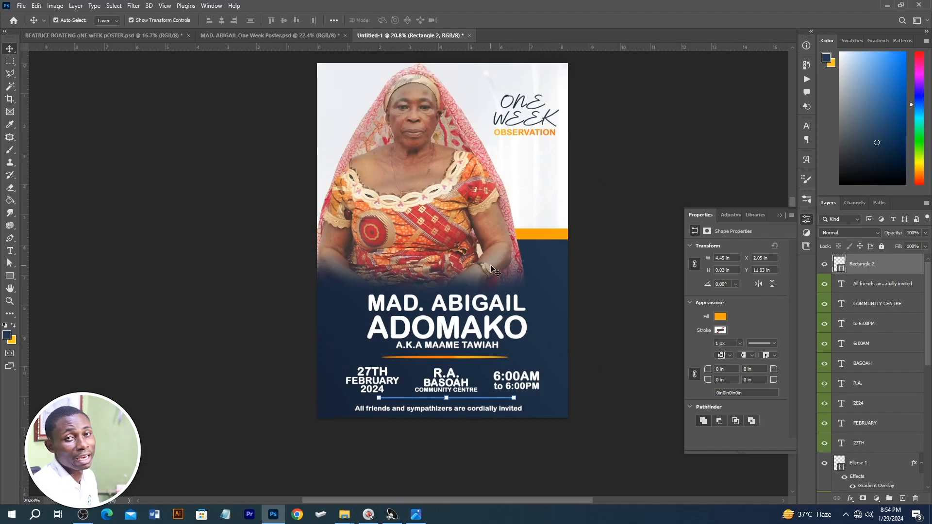
Step: Place the pngegg (12) gold frame from the image folder over the portrait's lower-right area, scaled to about 3.76 × 3.83 in
key("alt+Tab")
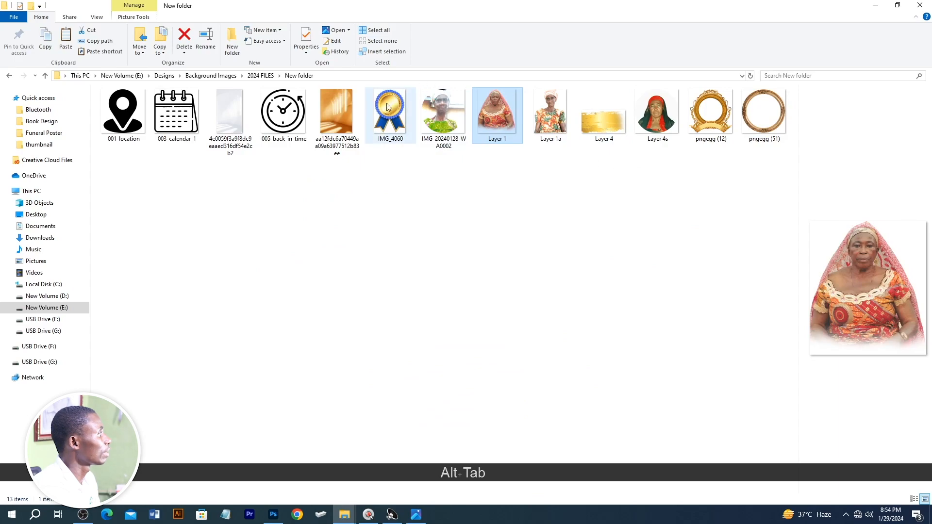
left_click_drag(710, 128, 465, 295)
key("alt+Tab")
left_click_drag(446, 142, 442, 201)
left_click_drag(449, 409, 468, 341)
left_click_drag(469, 303, 525, 281)
left_click_drag(565, 173, 540, 199)
left_click_drag(490, 257, 509, 252)
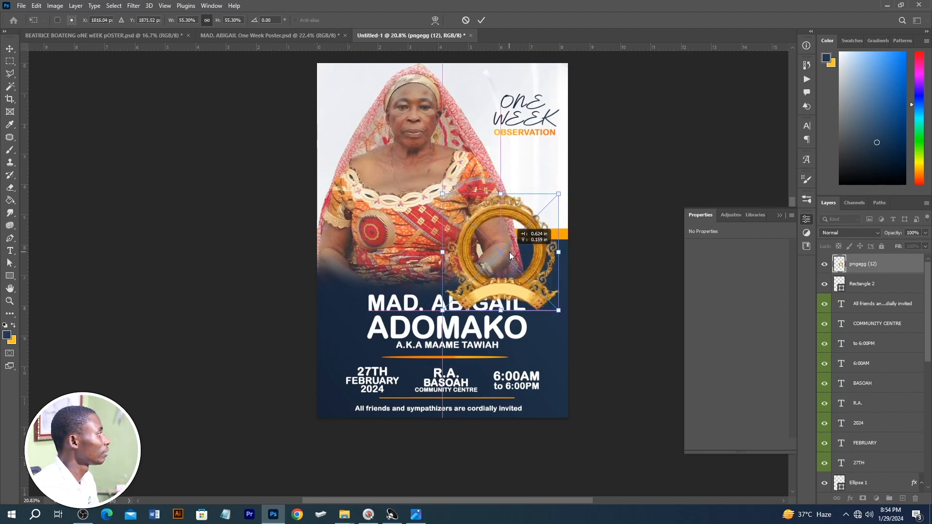
key("Return")
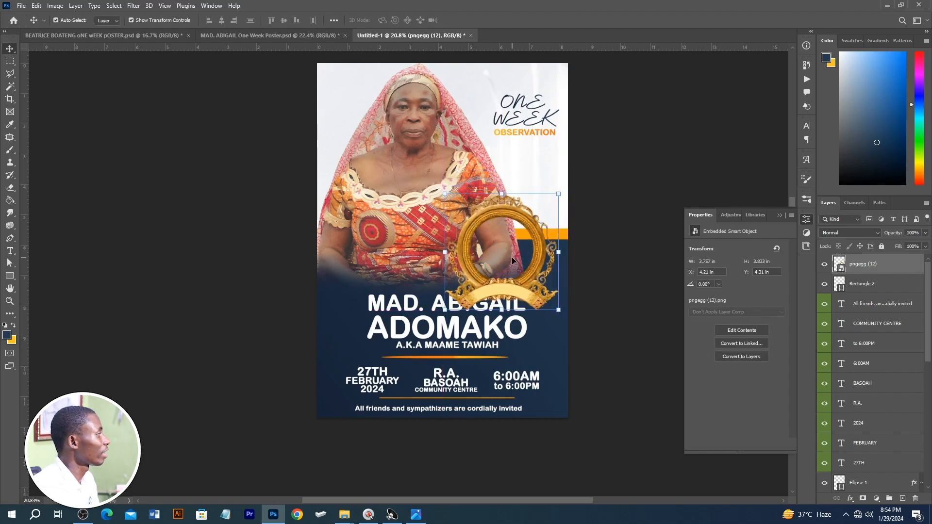
Step: Scale the gold frame down to about 3.40 × 3.47 in and move its layer below the text layers, directly above the main portrait
left_click(286, 36)
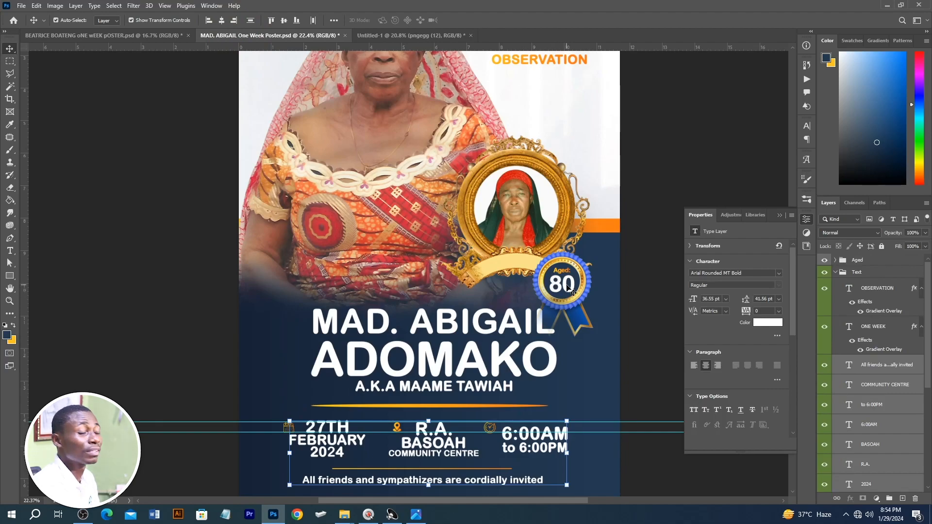
left_click(378, 33)
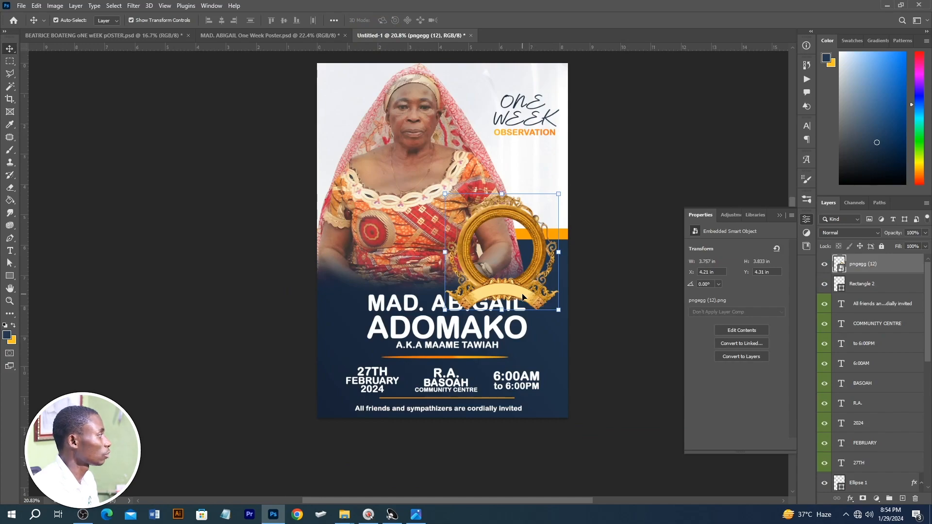
left_click_drag(559, 310, 523, 272)
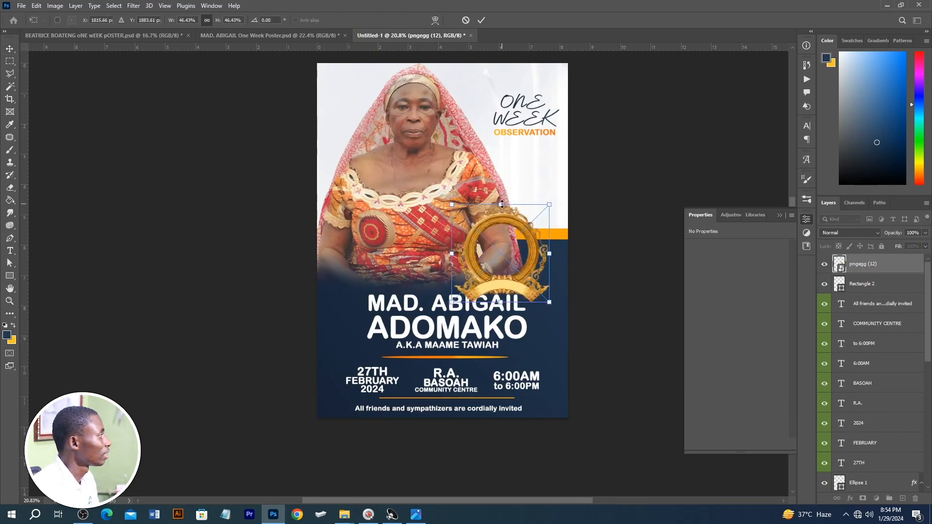
left_click_drag(502, 204, 502, 197)
key("Return")
left_click_drag(883, 273, 864, 433)
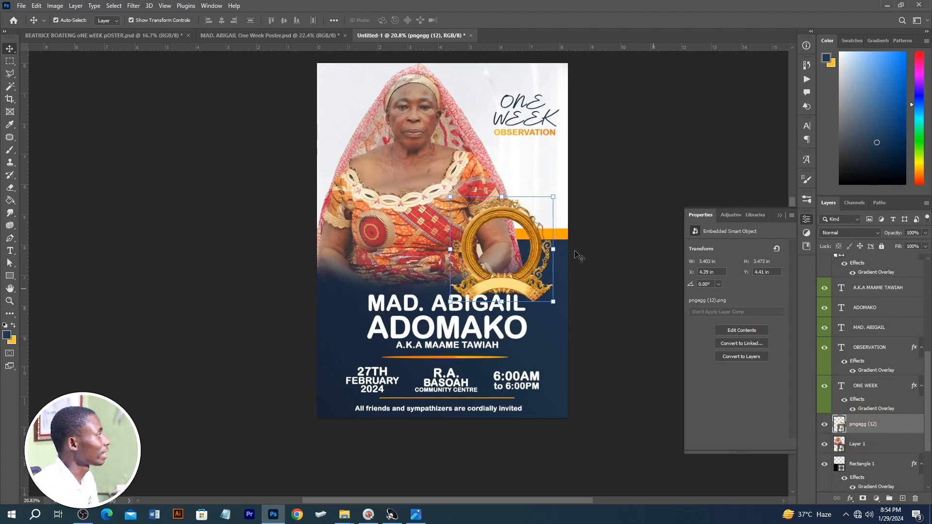
Step: Draw a black circle about 2.04 in across and centre it in the gold frame's opening
left_click(10, 275)
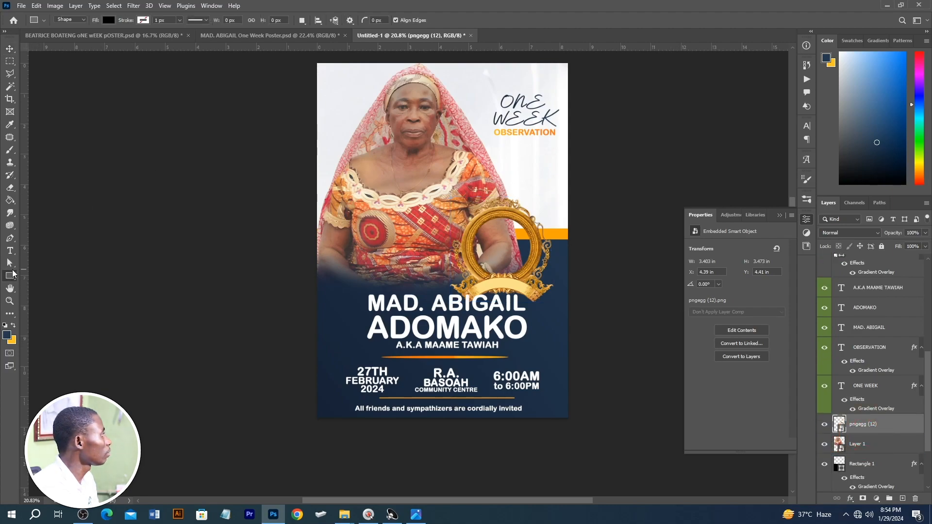
left_click(41, 279)
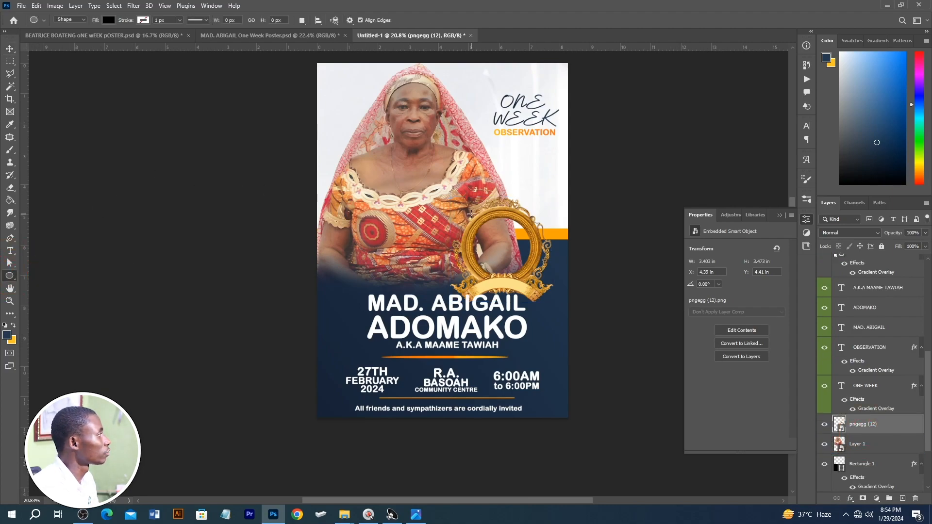
left_click_drag(472, 214, 533, 277)
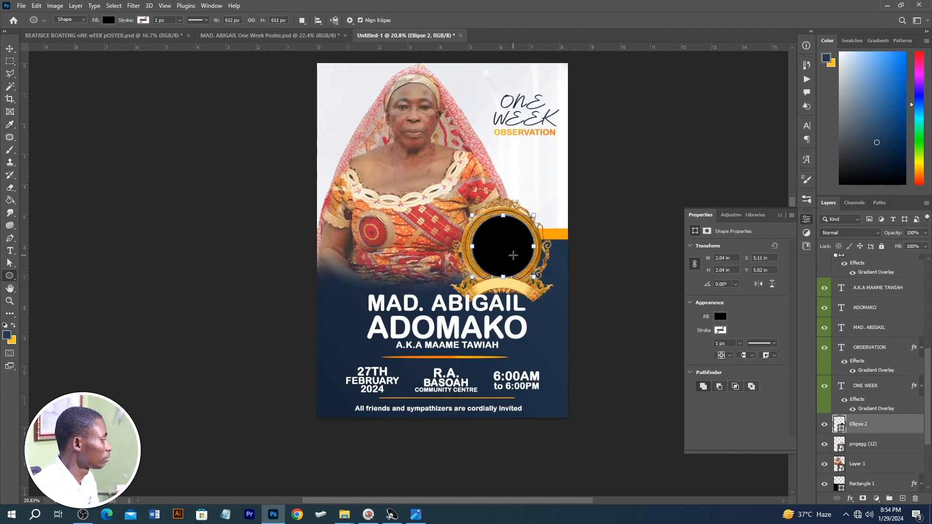
key("v")
key("v")
key("ctrl")
left_click_drag(500, 247, 488, 254)
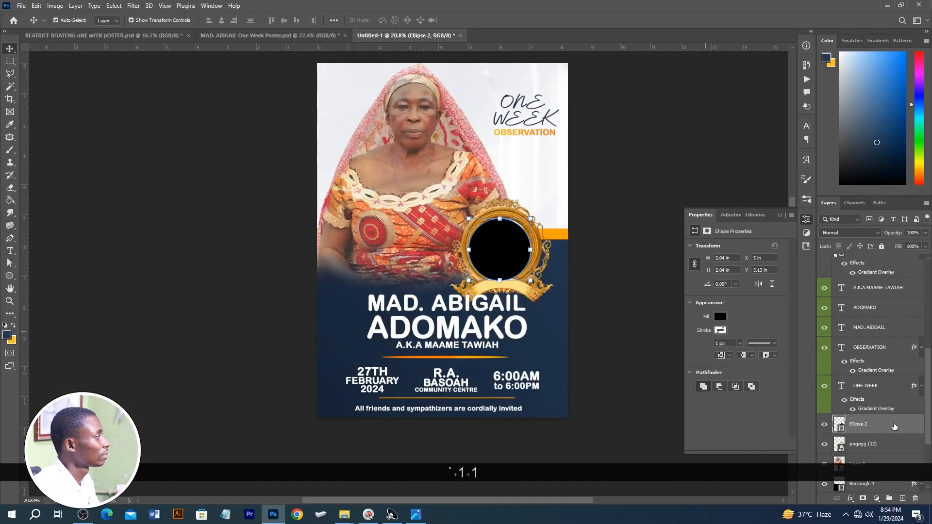
Step: Place the black circle's layer beneath the gold frame and enlarge the circle slightly to fill the opening
left_click_drag(875, 426, 871, 449)
scroll(532, 219, "up", 3)
left_click_drag(530, 219, 534, 214)
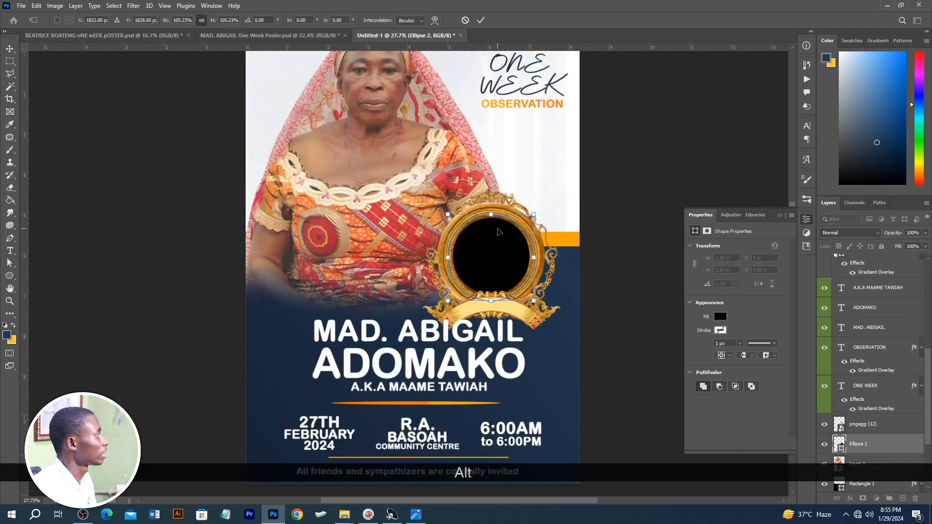
Step: Place the Layer 4s portrait from the image folder inside the gold frame, scaled to about 2.08 × 2.10 in
key("alt+Tab")
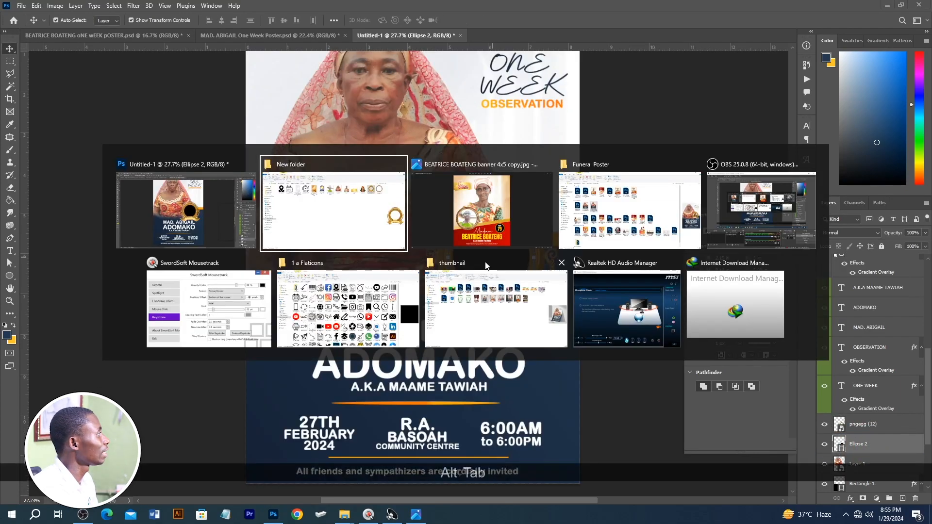
left_click_drag(655, 115, 515, 248)
key("alt+Tab")
left_click_drag(550, 319, 527, 299)
left_click_drag(481, 258, 490, 250)
key("Return")
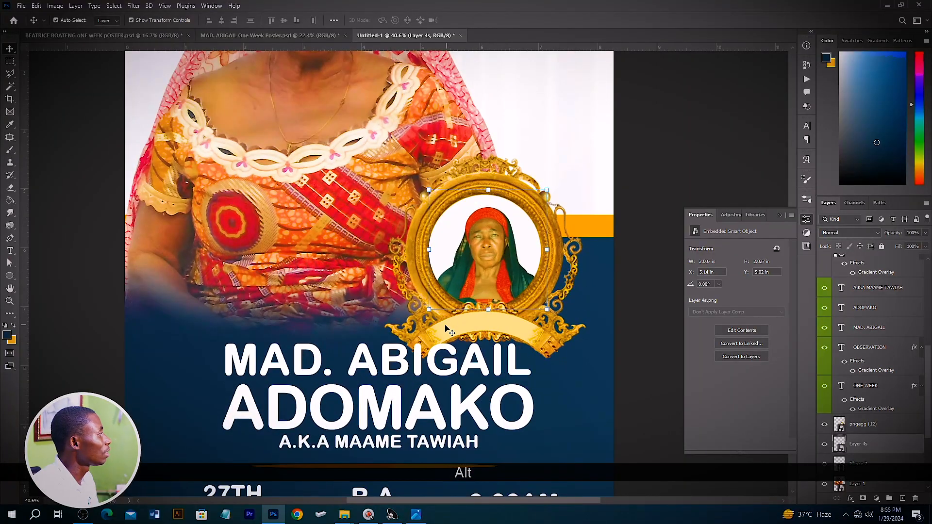
left_click_drag(429, 309, 425, 313)
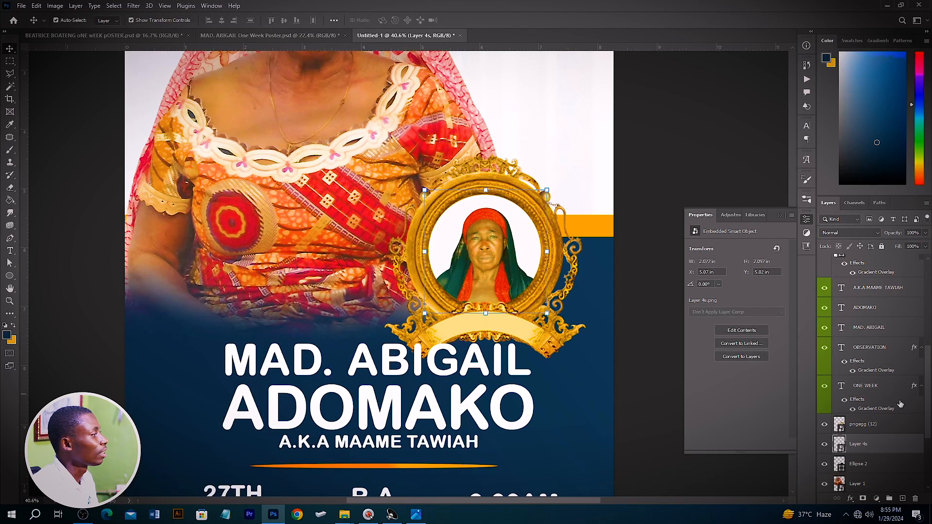
Step: Clip the inset portrait to the circle beneath it and enlarge the portrait to about 2.25 × 2.28 in
right_click(872, 435)
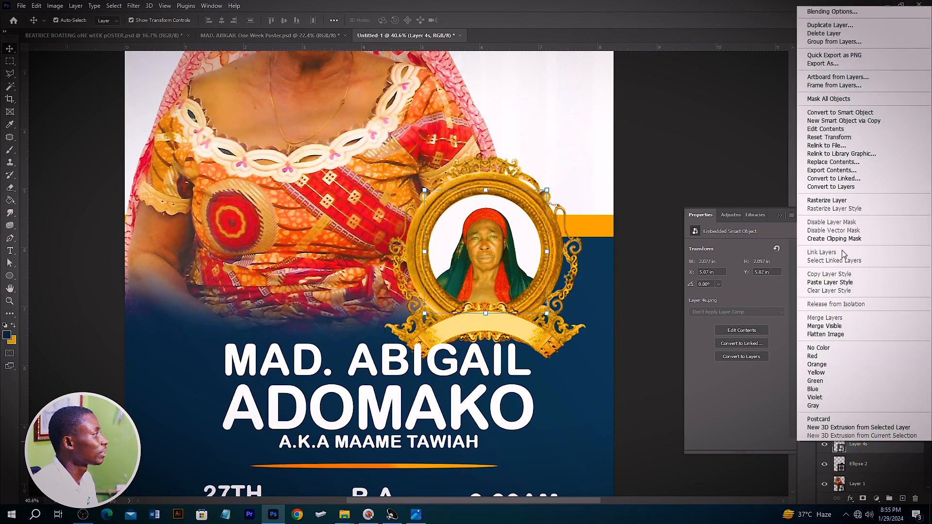
left_click(834, 241)
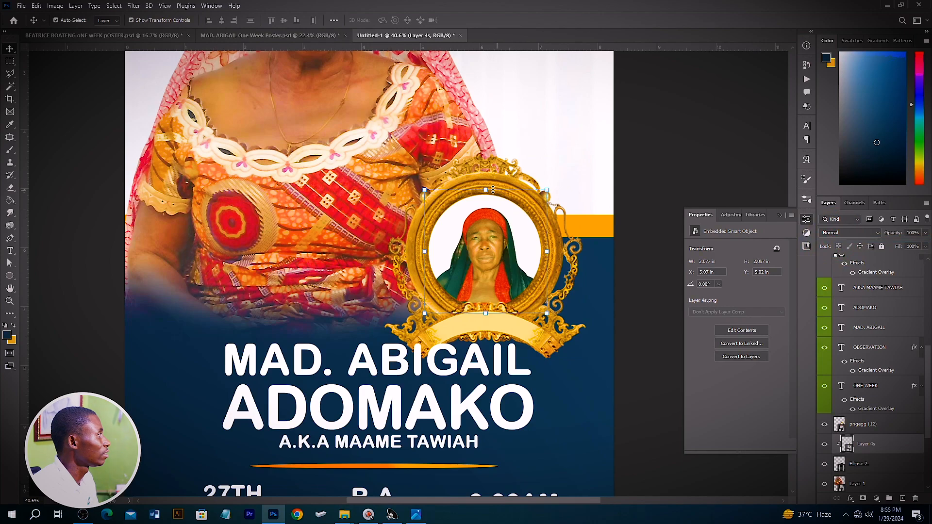
left_click_drag(493, 189, 493, 179)
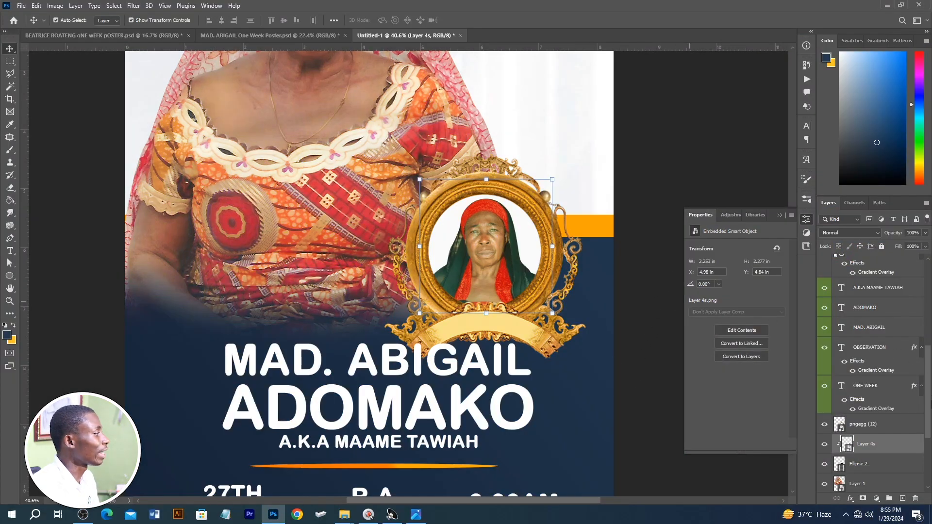
Step: Add a new layer above the inset portrait, enlarge the brush to 800 px and try a navy dab near the frame's base
scroll(847, 433, "down", 3)
left_click(902, 498)
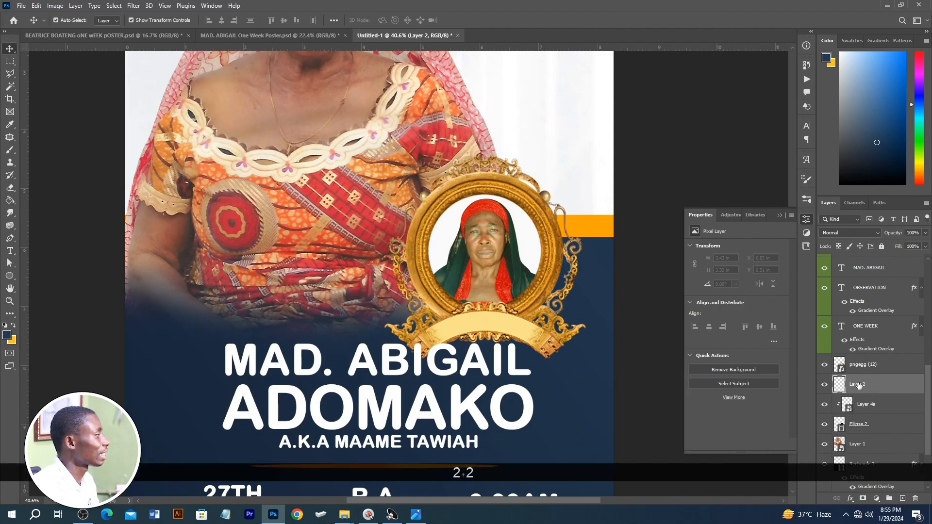
key("b")
right_click(9, 150)
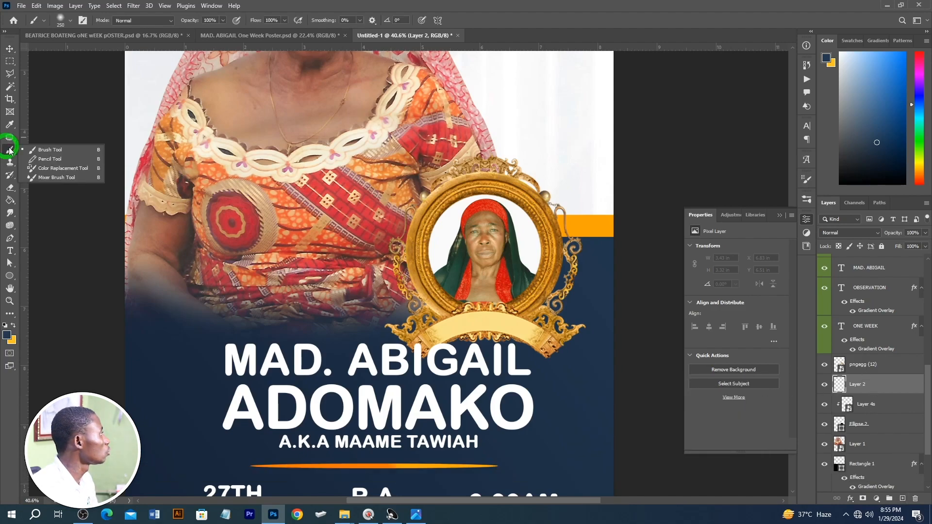
left_click(47, 152)
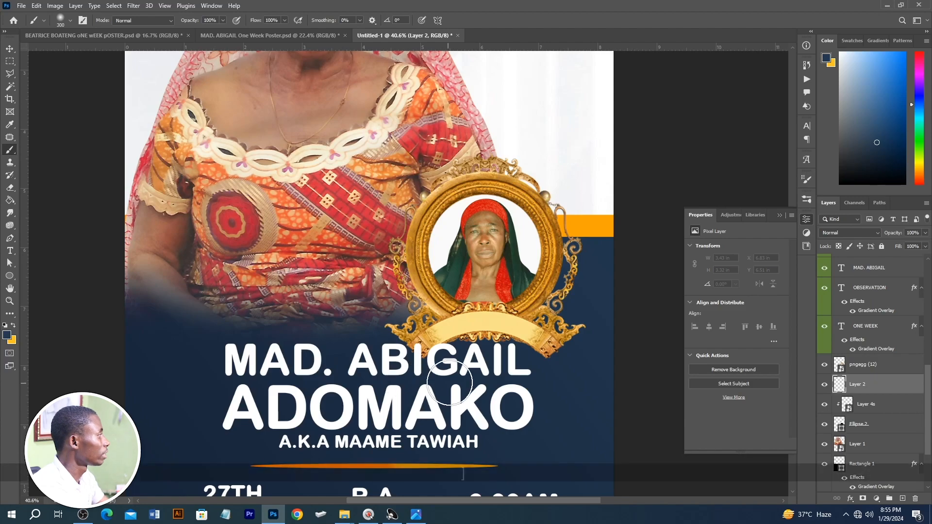
key("bracketright")
key("bracketright")
key("bracketright")
key("bracketright")
key("bracketright")
key("bracketright")
key("bracketright")
key("bracketleft")
key("bracketleft")
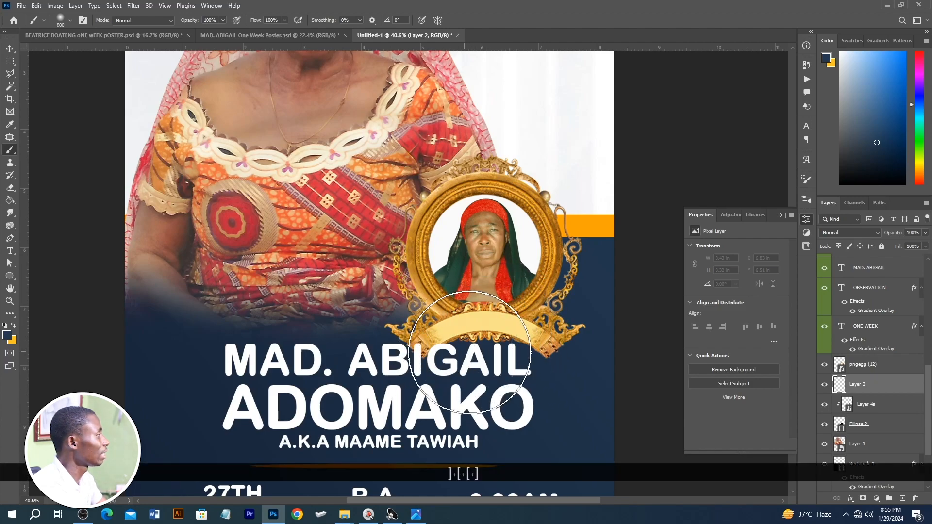
key("bracketright")
key("ctrl+z")
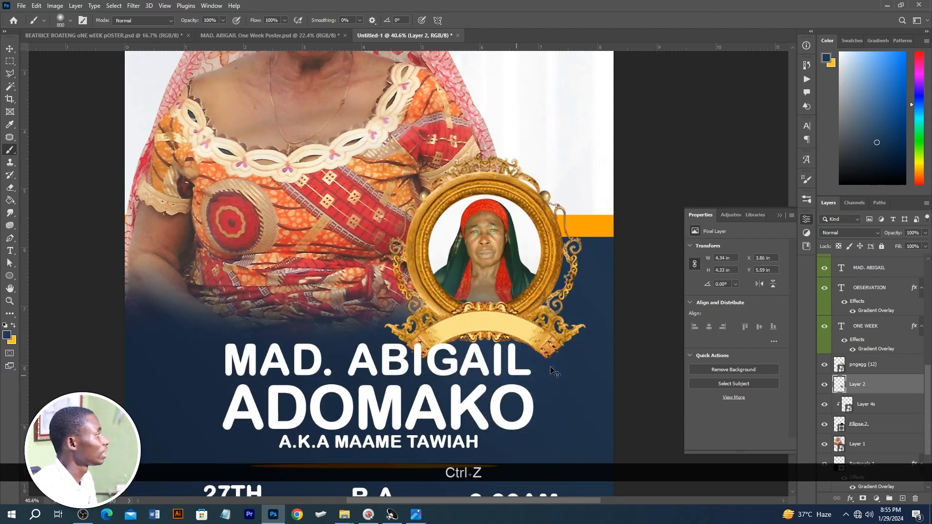
Step: Move the new layer above the gold frame and paint navy over the frame's base to blend it into the background
left_click_drag(881, 384, 877, 360)
left_click(483, 352)
left_click(538, 359)
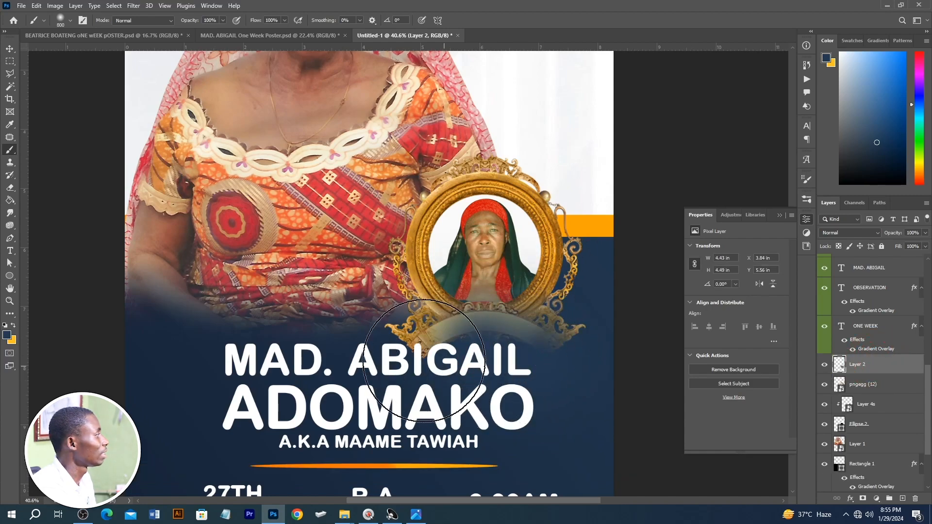
left_click(424, 361)
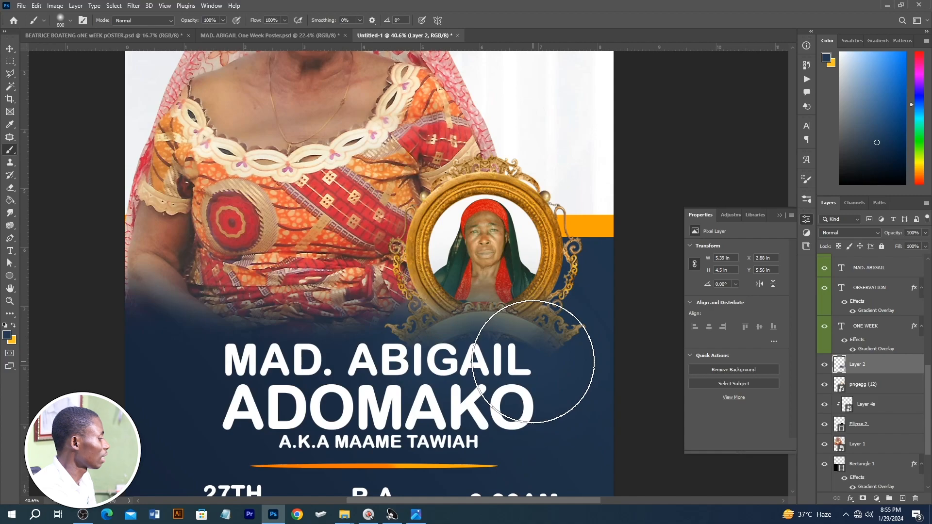
key("v")
scroll(535, 362, "down", 2)
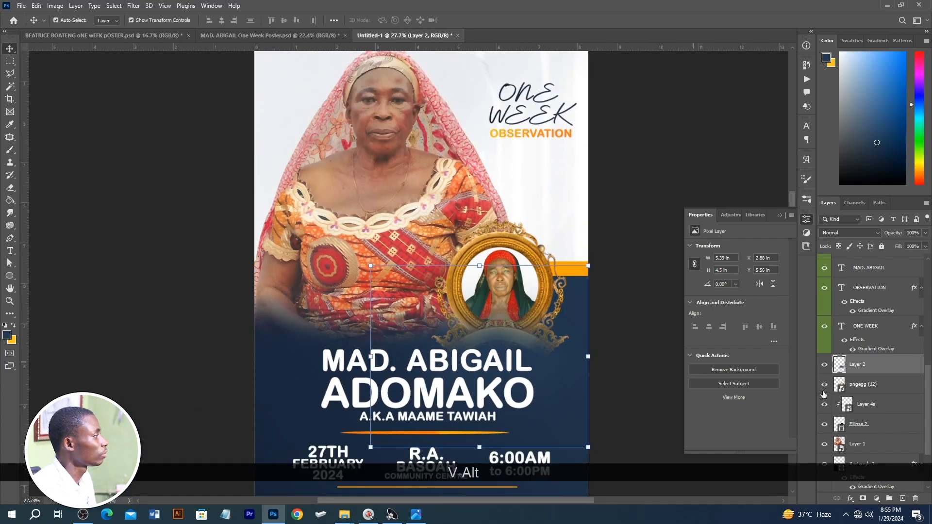
left_click(824, 365)
left_click(824, 365)
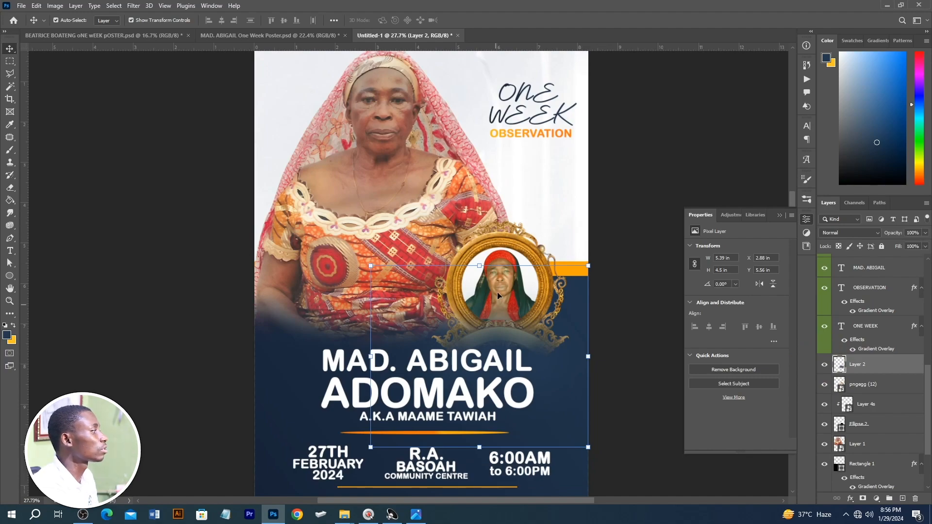
scroll(570, 301, "up", 1)
scroll(481, 340, "down", 1)
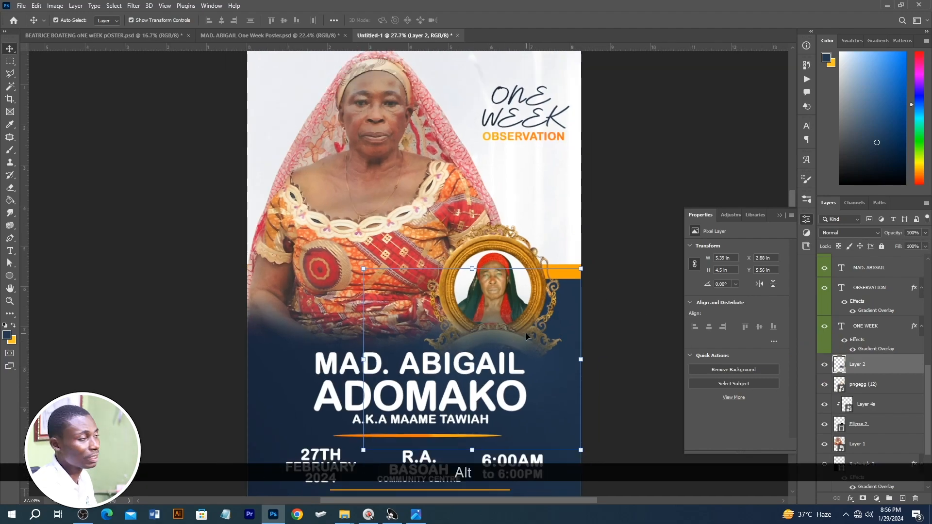
Step: Place the IMG_4060 gold and blue ribbon badge from the image folder onto the poster
key("alt+Tab")
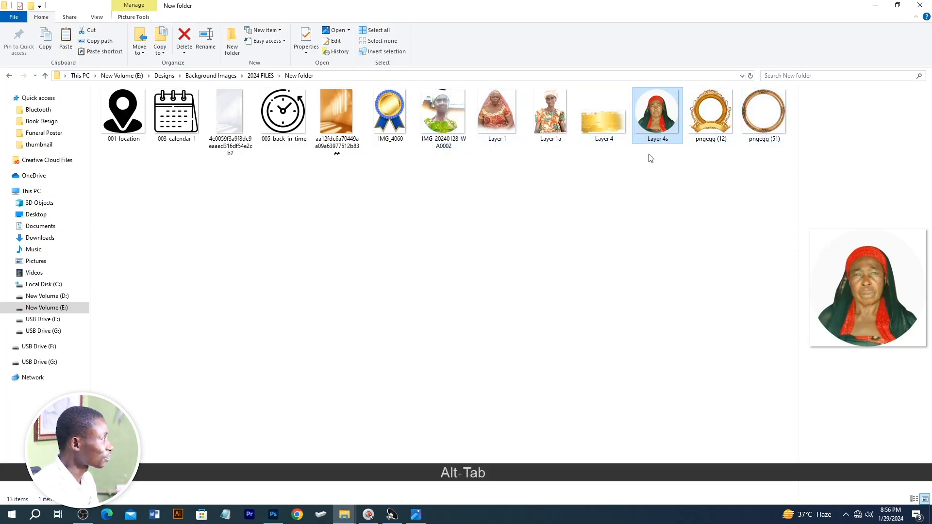
left_click_drag(389, 111, 533, 233)
key("alt+Tab")
key("Return")
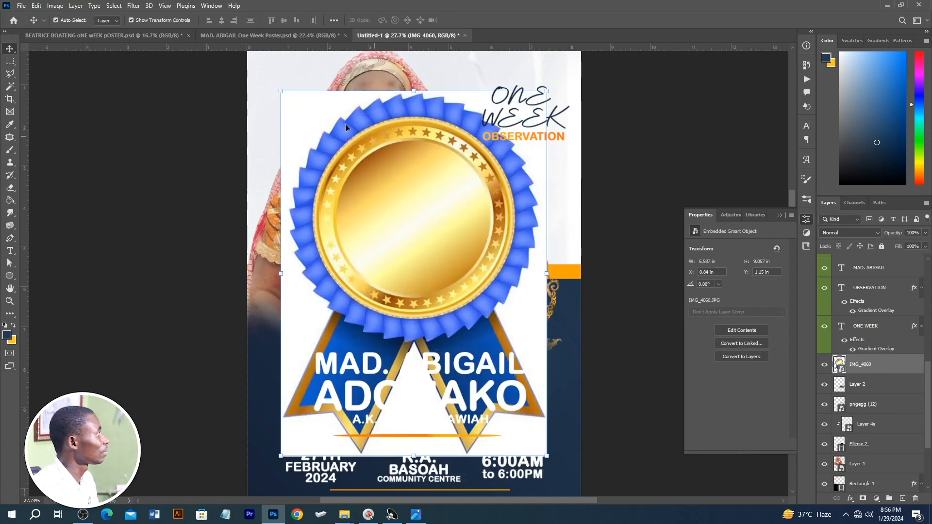
Step: Select the badge image's white background with the Magic Wand and hide it with a layer mask
key("w")
right_click(9, 89)
left_click(51, 105)
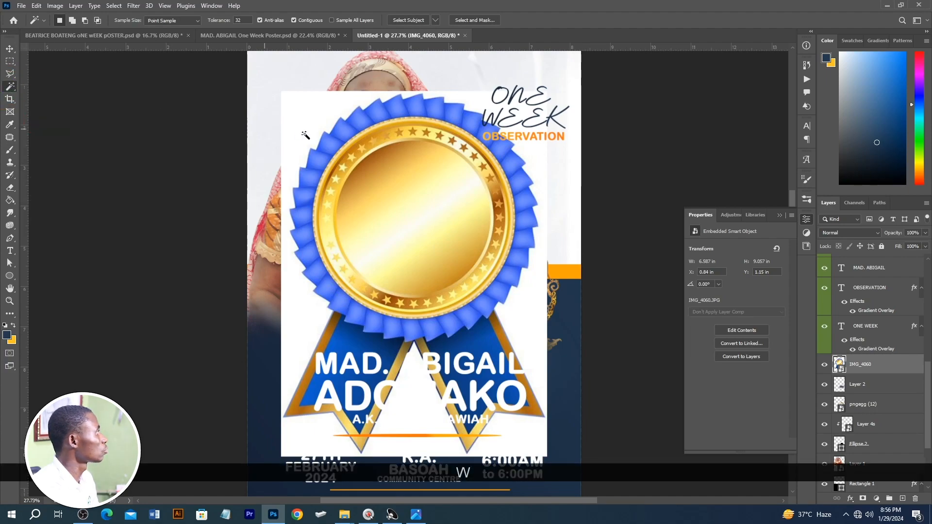
left_click(326, 133)
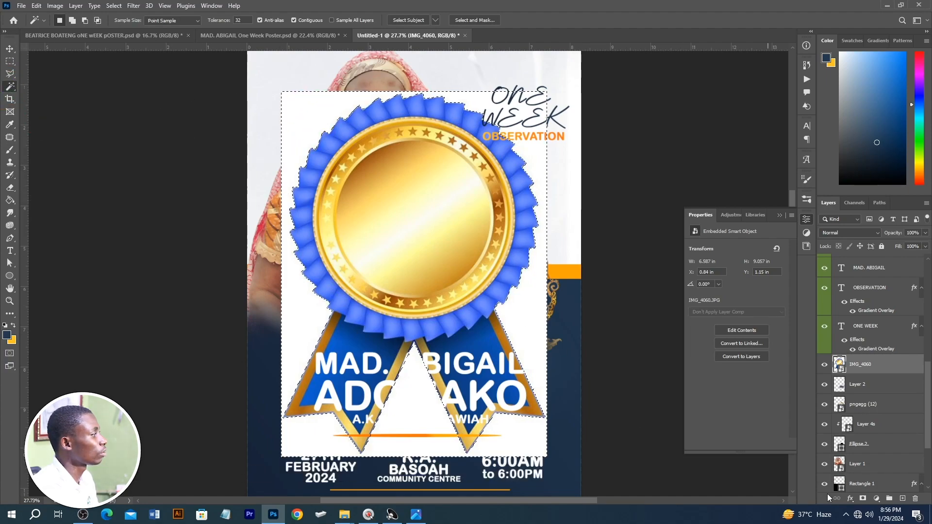
key("alt")
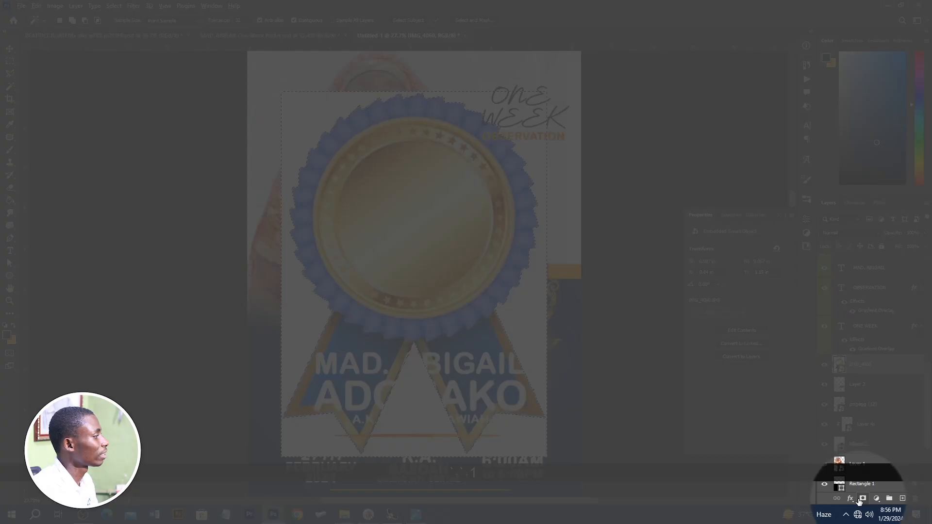
left_click(862, 499, "alt")
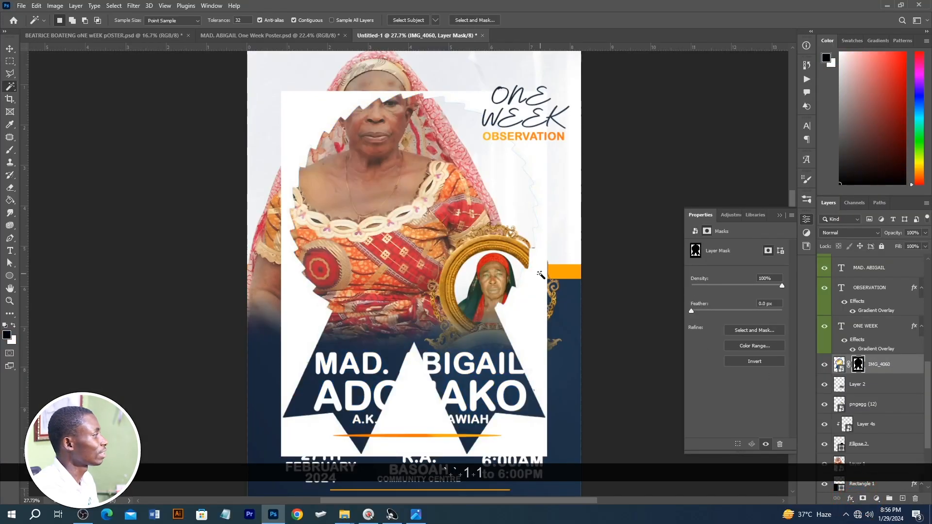
key("ctrl+z")
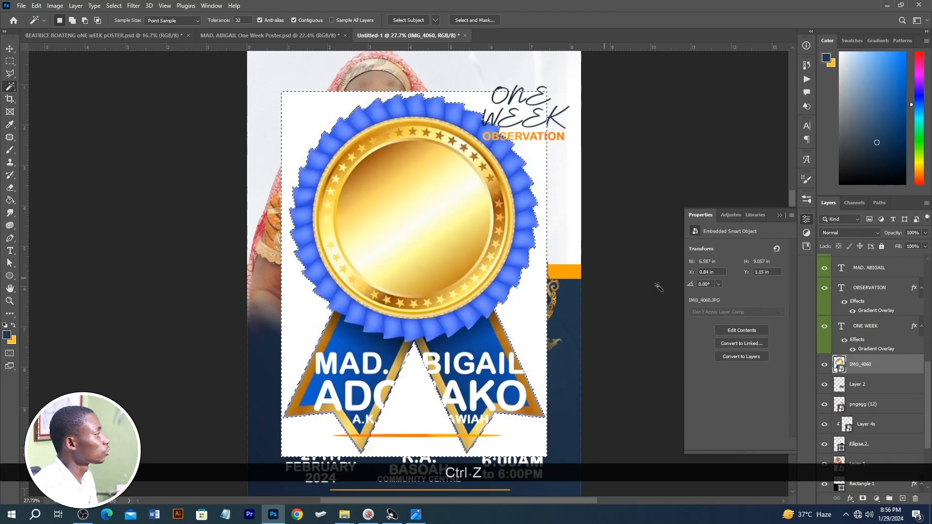
left_click(863, 499, "alt")
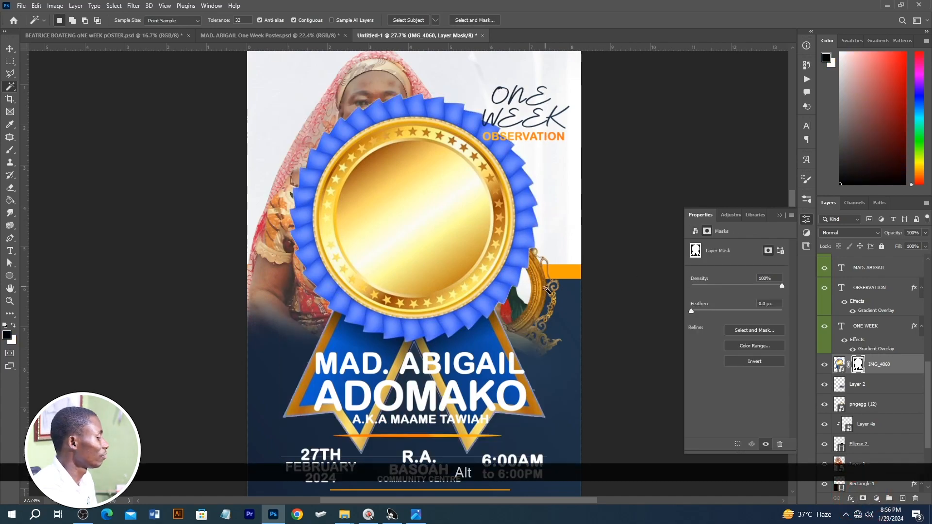
Step: Scale the ribbon badge to about 15.9% and position it over the lower-right part of the gold frame
key("v")
left_click_drag(420, 88, 513, 328)
scroll(511, 330, "up", 6)
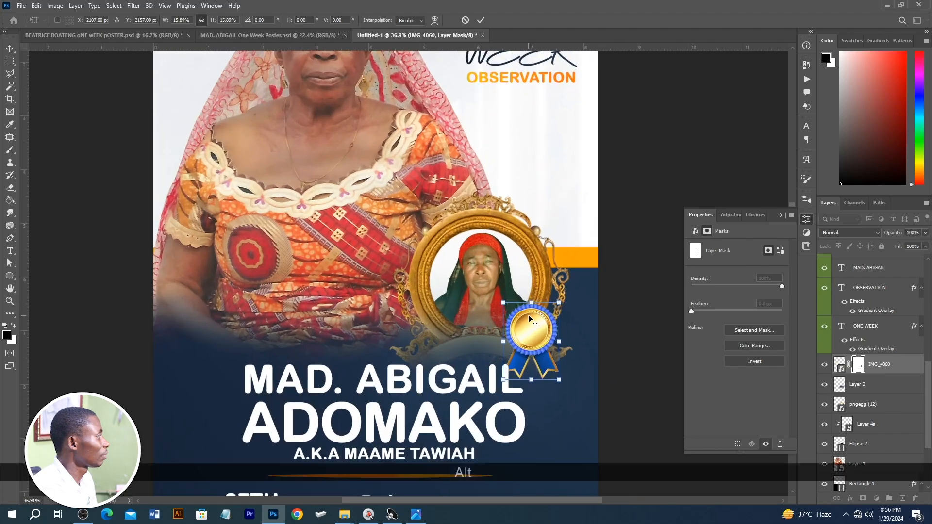
key("Return")
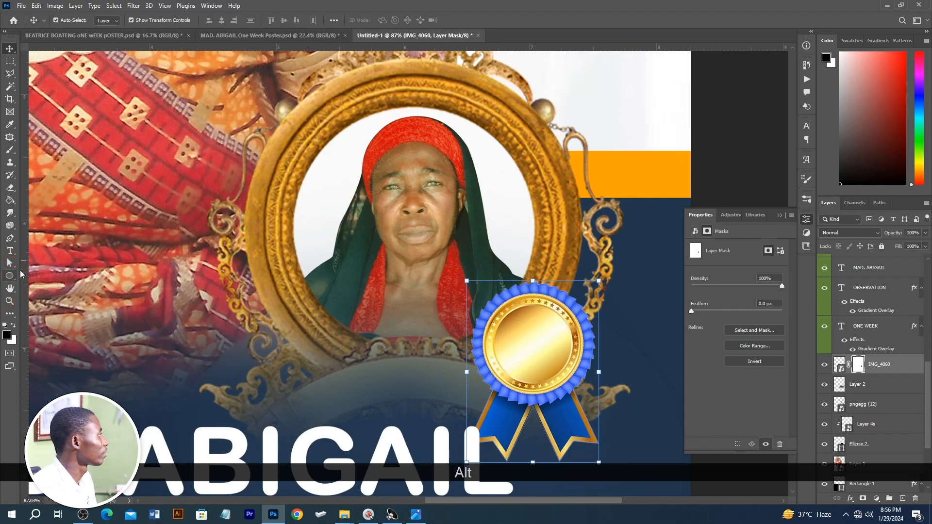
Step: Draw a circle about 0.58 in wide over the ribbon badge's gold centre and fill it with background navy #21354c
left_click(10, 275)
left_click_drag(495, 298, 570, 382)
key("v")
key("Return")
double_click(839, 364)
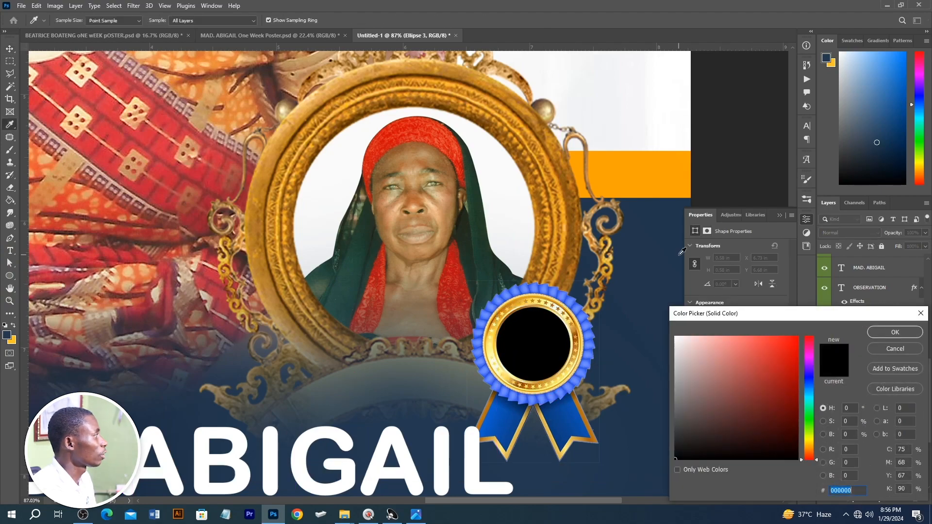
left_click(652, 271)
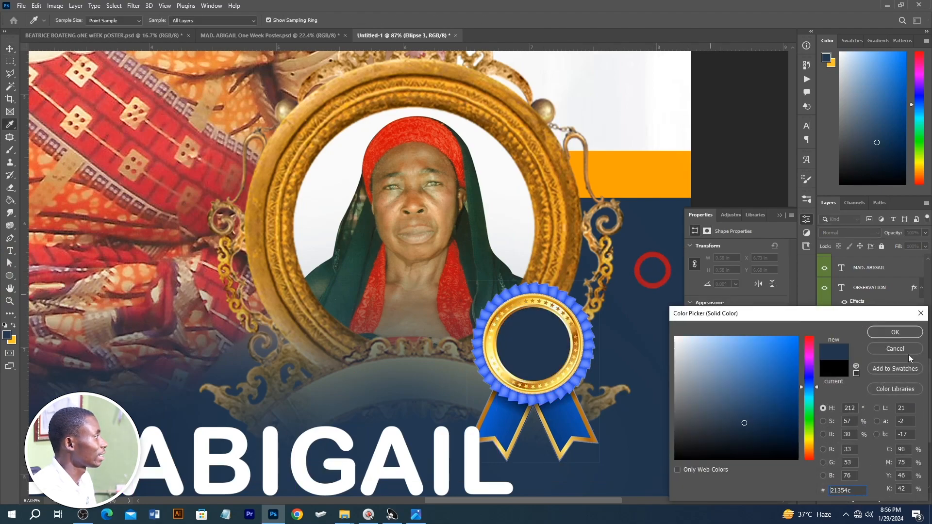
left_click(891, 333)
key("v")
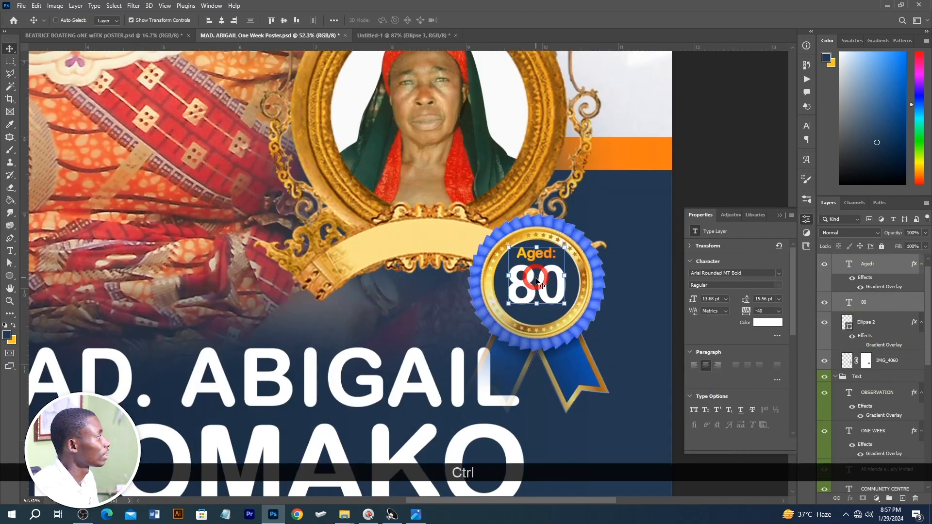
Step: Shift the "Aged: 80" text slightly lower inside the ribbon badge of the finished sample poster
left_click(532, 287, "ctrl")
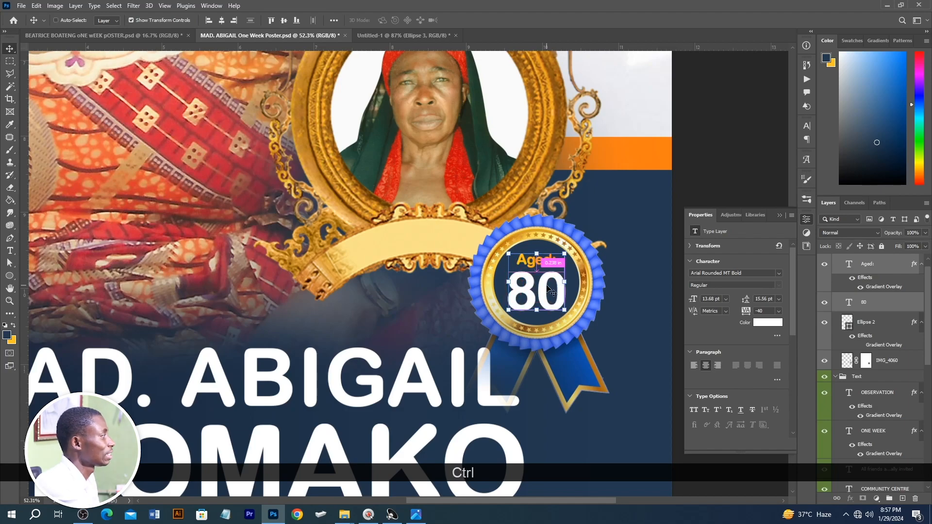
key("ctrl+0")
left_click(613, 275)
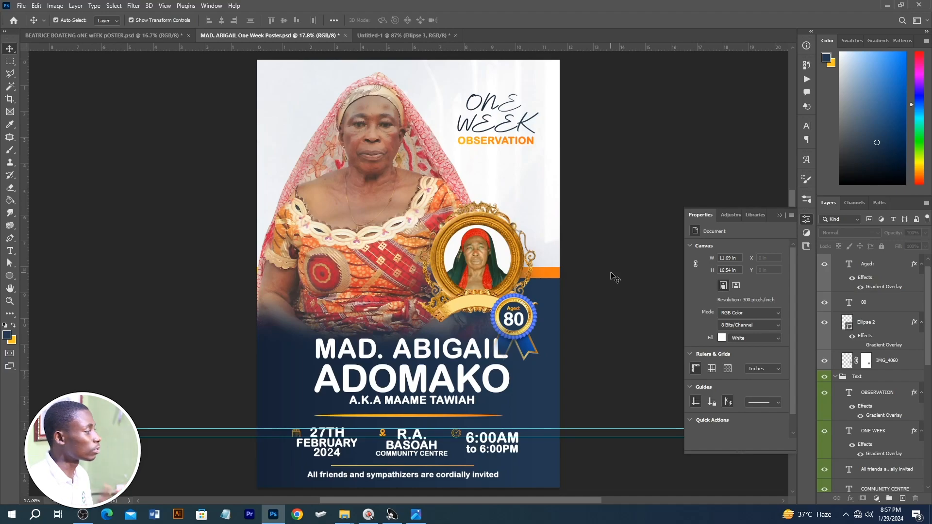
Step: Create a new document 36 inches wide by 48 inches high at 300 pixels/inch
key("ctrl")
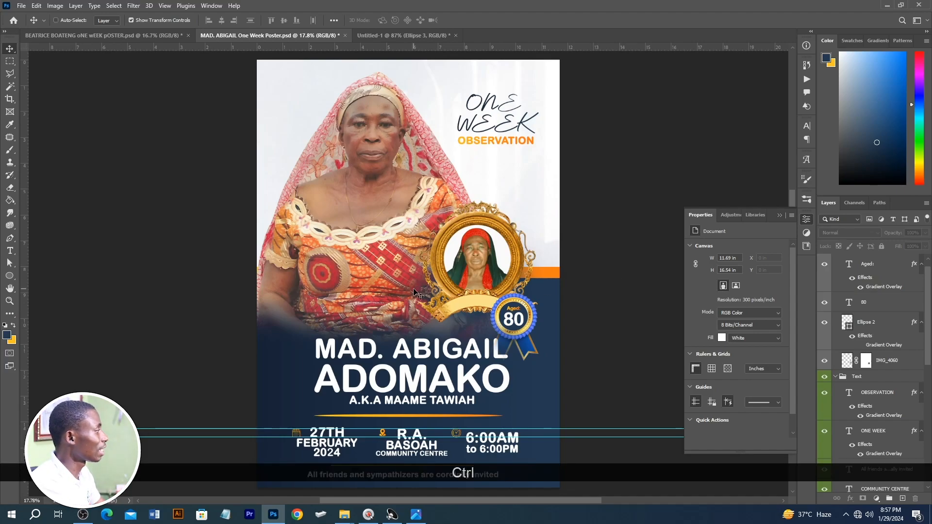
key("ctrl+n")
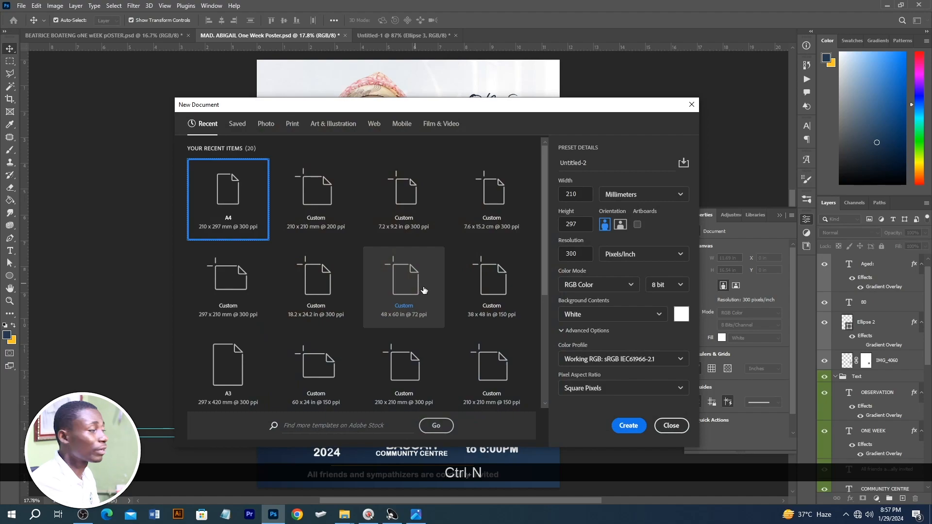
left_click(679, 194)
left_click(631, 222)
left_click(584, 193)
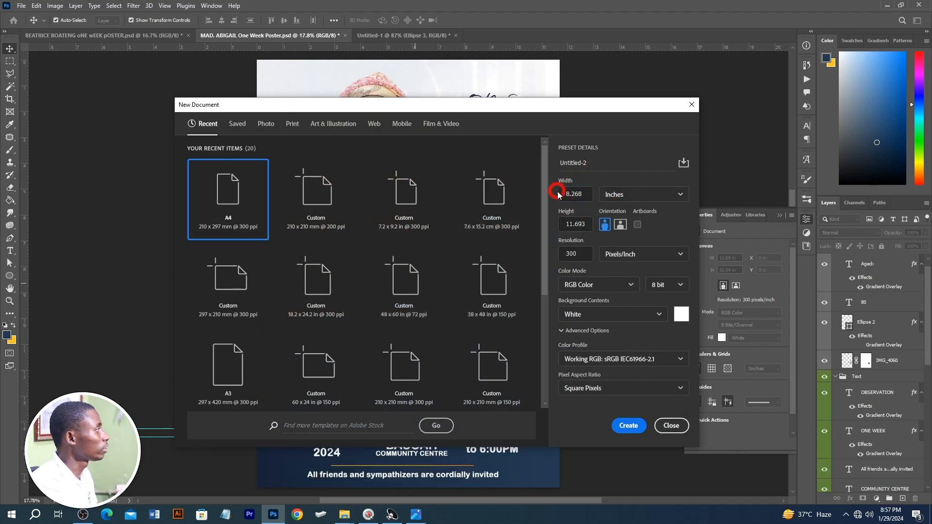
left_click(579, 198)
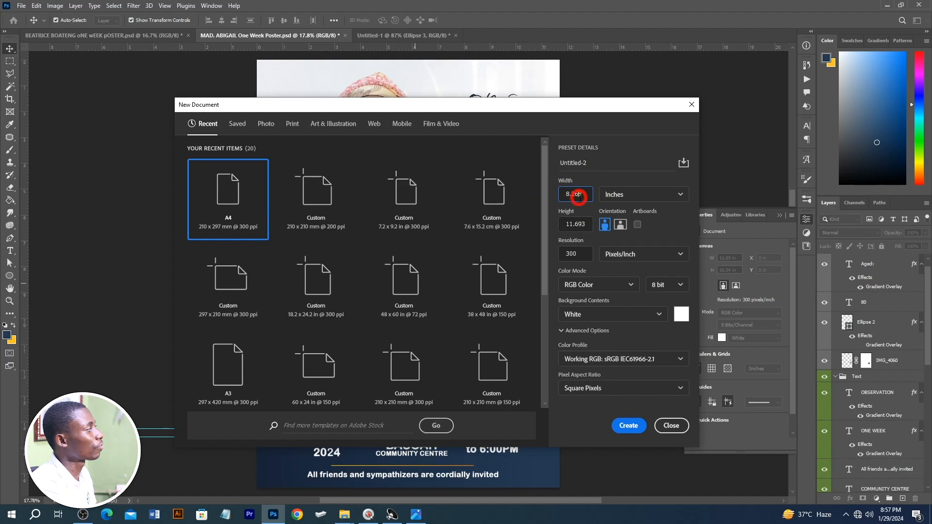
key("ctrl+a")
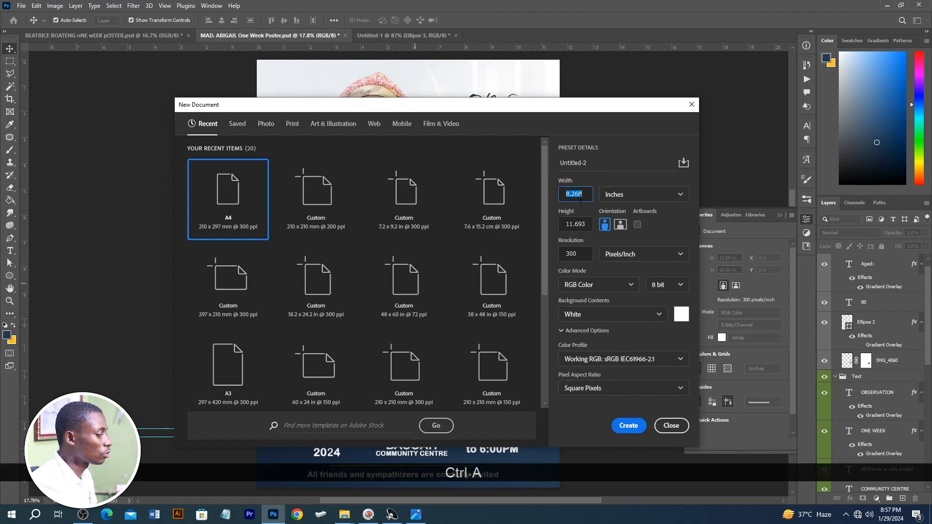
type("36")
key("Tab")
type("487")
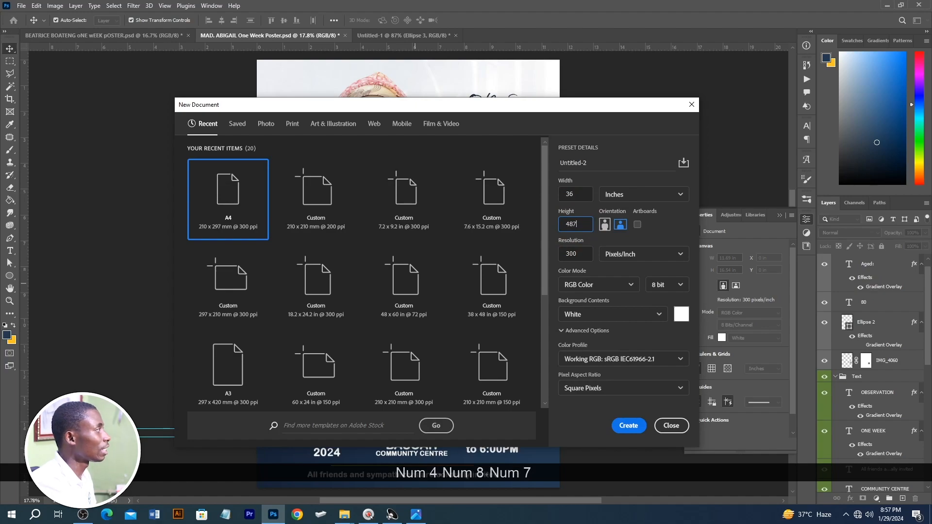
key("BackSpace")
key("Return")
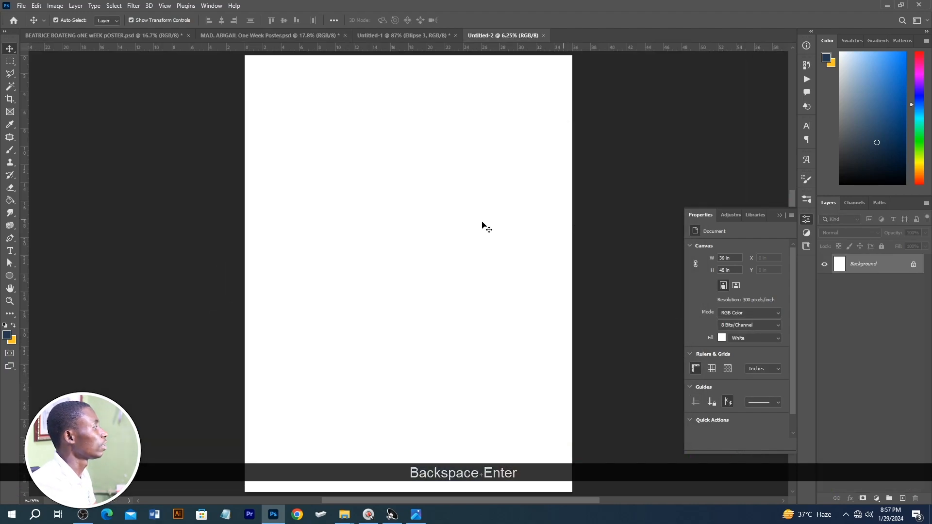
Step: Select the portrait, frame, badge, name and heading artwork in Untitled-1 and copy it into the 36 x 48 in document
left_click(394, 35)
scroll(390, 163, "down", 5)
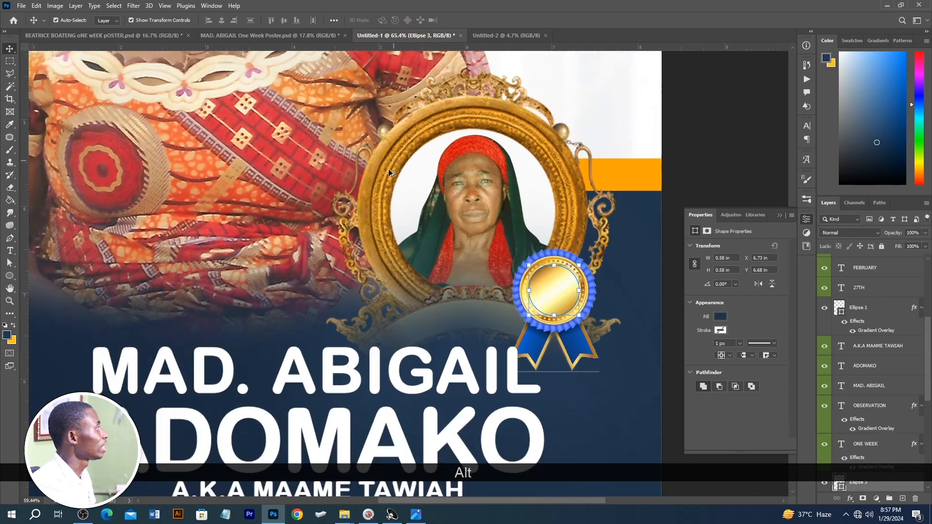
scroll(391, 163, "down", 2)
left_click_drag(225, 78, 472, 321)
left_click_drag(382, 240, 395, 268)
Step: Scale the copied artwork to about 410% and adjust its height to cover the whole 36 x 48 in canvas
scroll(431, 266, "down", 3)
left_click_drag(431, 237, 512, 99)
mouse_move(472, 179)
left_mouse_down()
mouse_move(504, 184)
mouse_move(489, 186)
left_mouse_up()
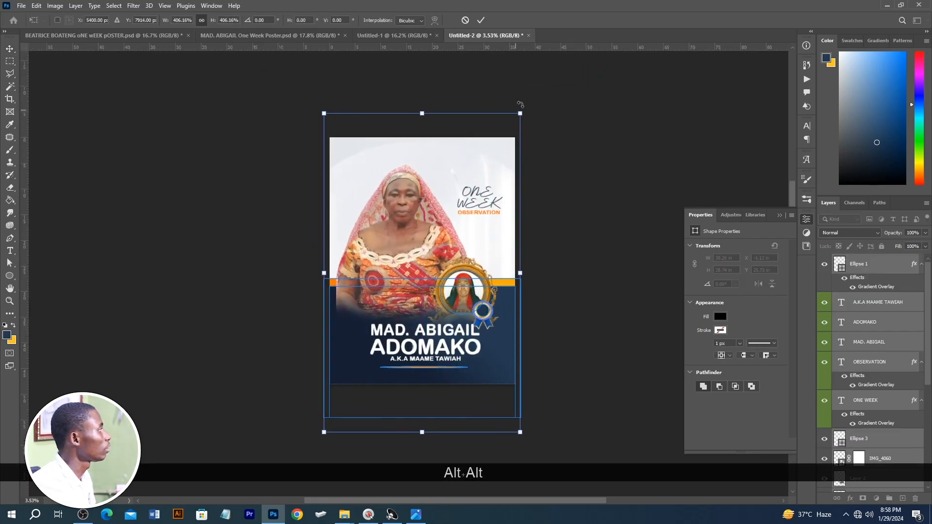
left_click_drag(522, 110, 523, 107)
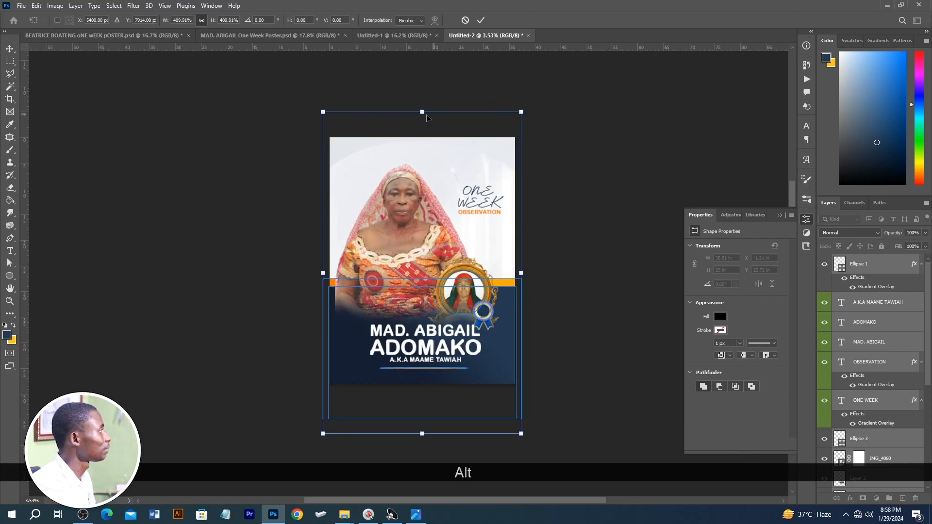
left_click_drag(422, 106, 421, 93)
double_click(423, 120)
Step: Copy the "All friends and sympathizers are cordially invited" line into Untitled-2, enlarge it to about 41.93 pt and place it below the orange divider
left_click(404, 30)
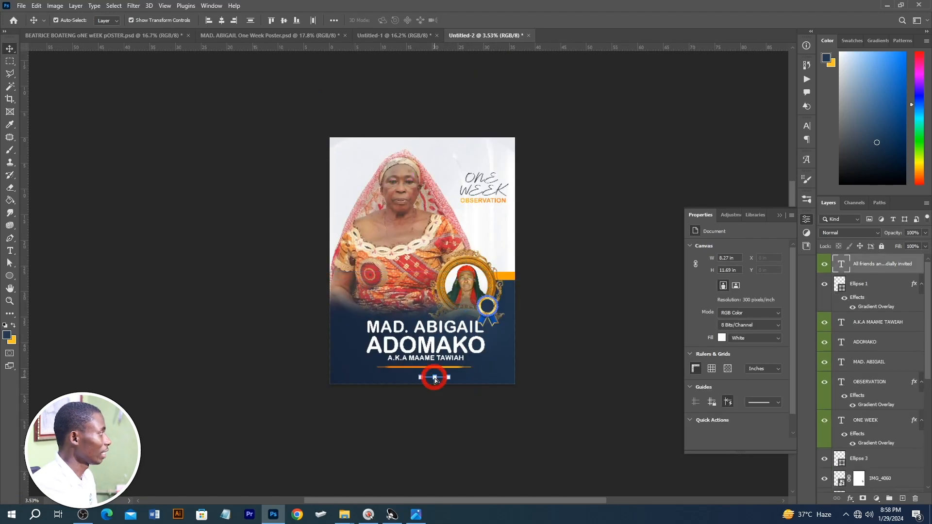
scroll(435, 380, "up", 5)
left_click_drag(474, 376, 527, 381)
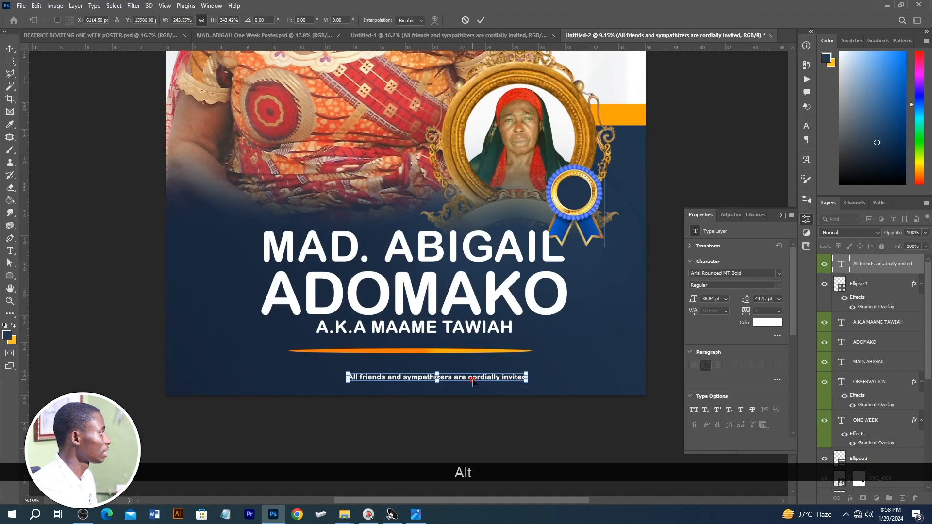
left_click_drag(334, 359, 334, 358)
key("Return")
left_click_drag(384, 381, 360, 373)
scroll(374, 328, "down", 3)
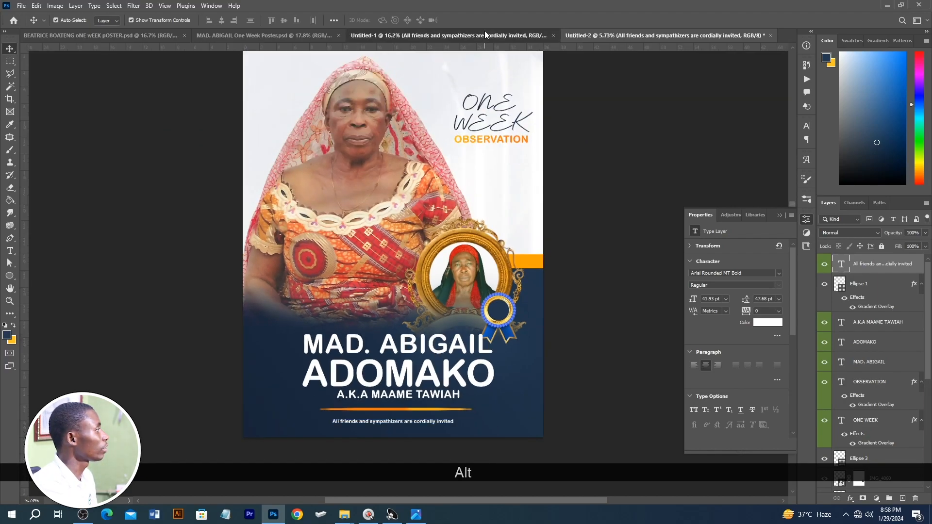
Step: Copy the "Aged: 80" text from the finished sample into Untitled-2, scale it to about 346.67% and centre it on the ribbon badge
left_click(485, 34)
scroll(517, 254, "up", 3)
scroll(500, 287, "up", 1)
key("ctrl+z")
key("ctrl+z")
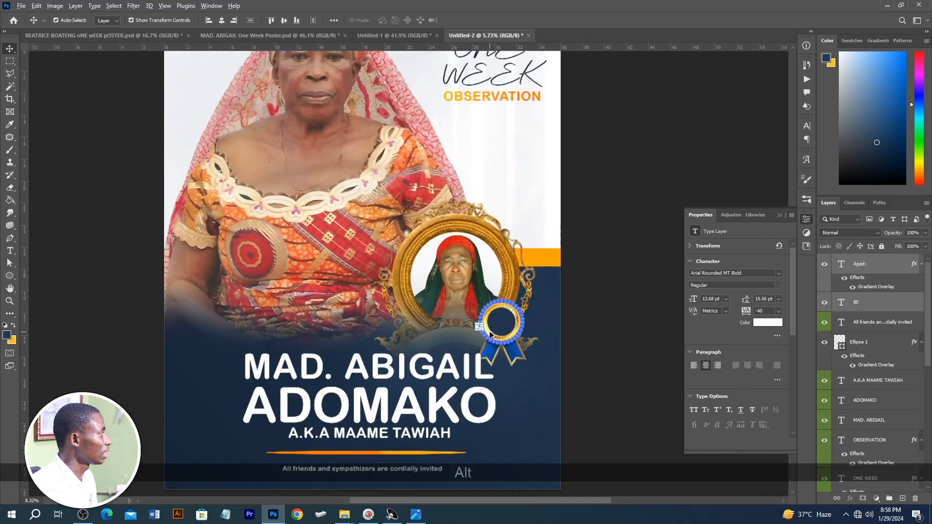
scroll(491, 335, "up", 7)
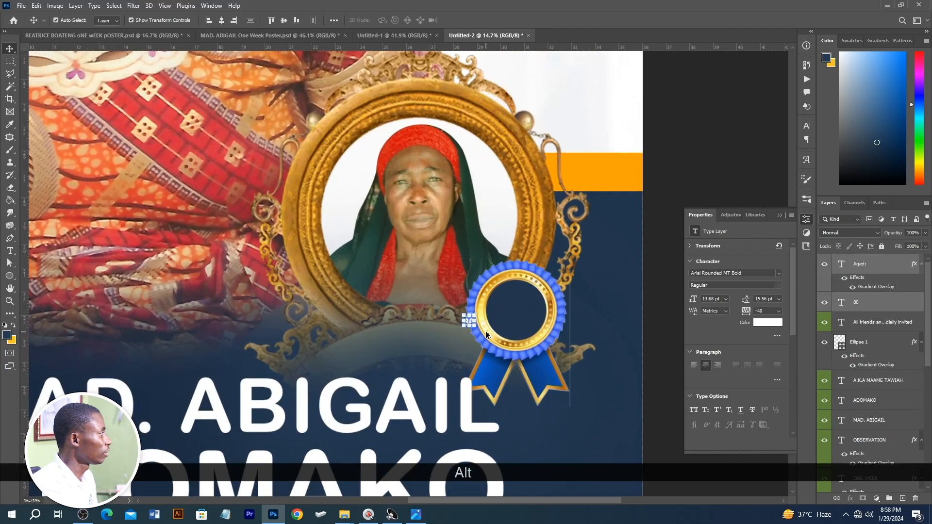
left_click_drag(471, 309, 513, 271)
left_click_drag(500, 301, 545, 286)
double_click(533, 305)
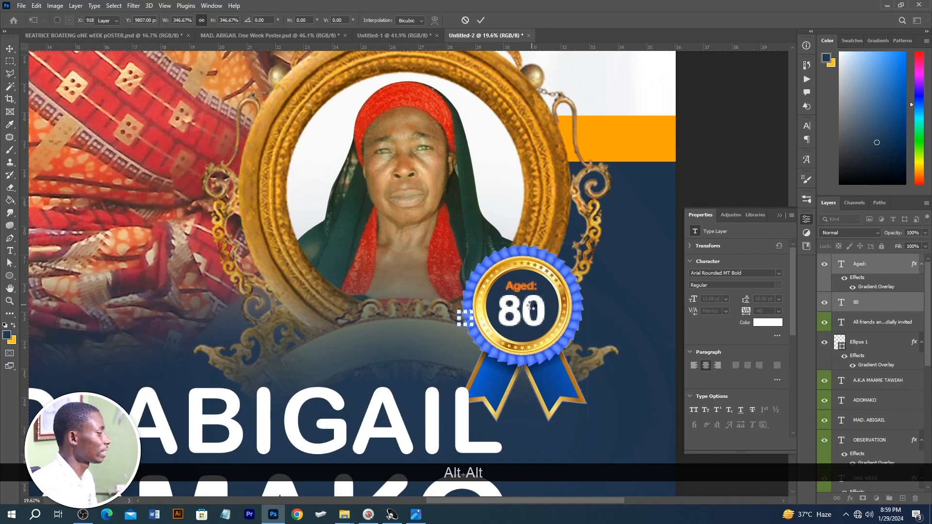
key("ctrl+0")
left_click(607, 233)
Step: Replace the "ONE WEEK OBSERVATION" heading with "IN LOVING MEMORY" and "OF THE LATE", and move it slightly lower
scroll(534, 209, "down", 1)
scroll(534, 208, "up", 4)
scroll(534, 209, "up", 2)
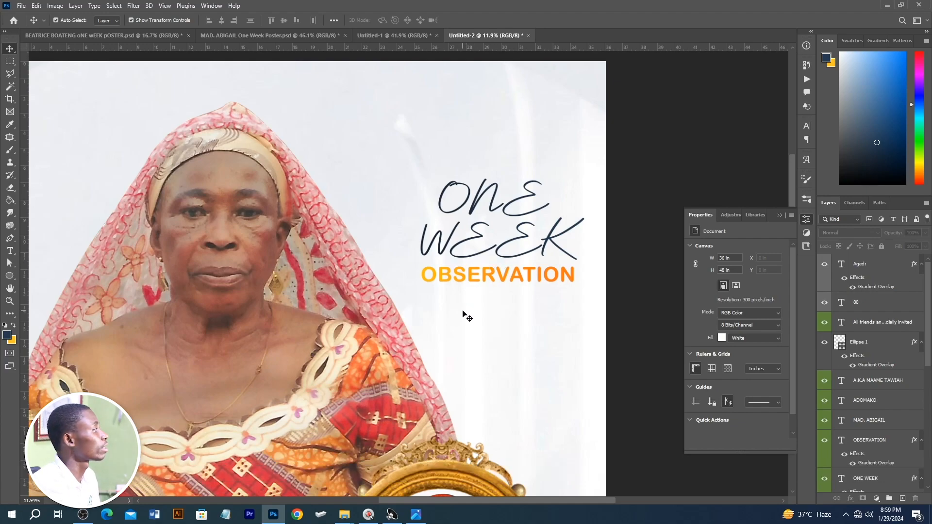
left_click(492, 280)
left_click(493, 238, "shift")
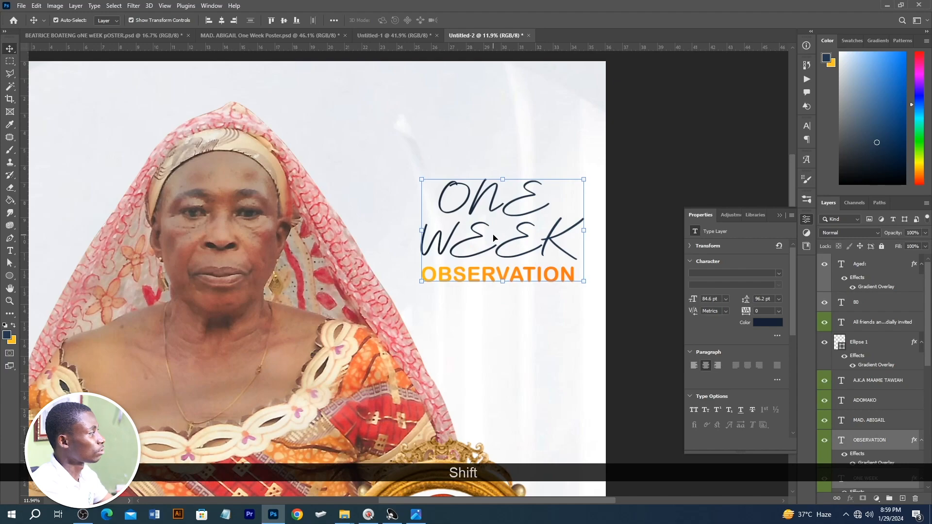
key("Delete")
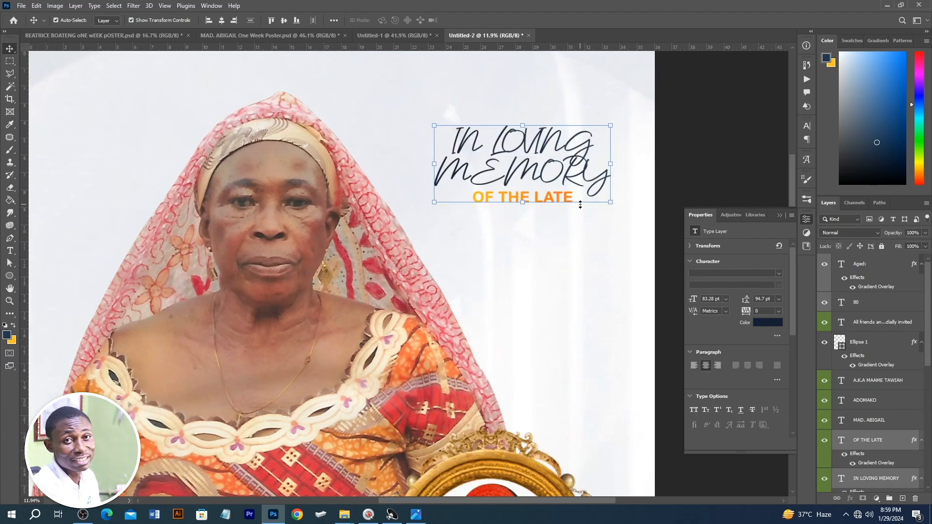
scroll(580, 205, "down", 5)
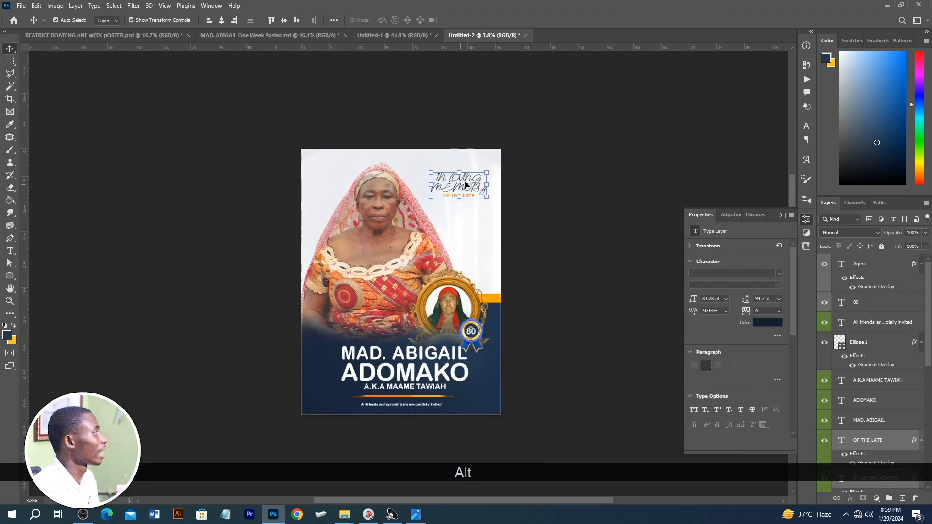
left_click_drag(468, 198, 467, 194)
left_click(562, 180)
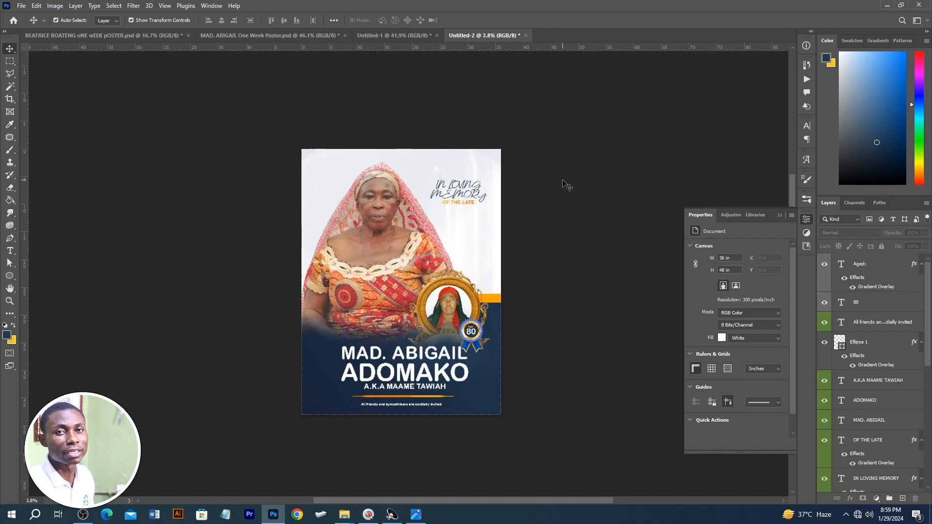
Step: Create an A3 document of 297 x 420 mm at 300 ppi and review the red one-week sample poster as its layout reference
key("ctrl+n")
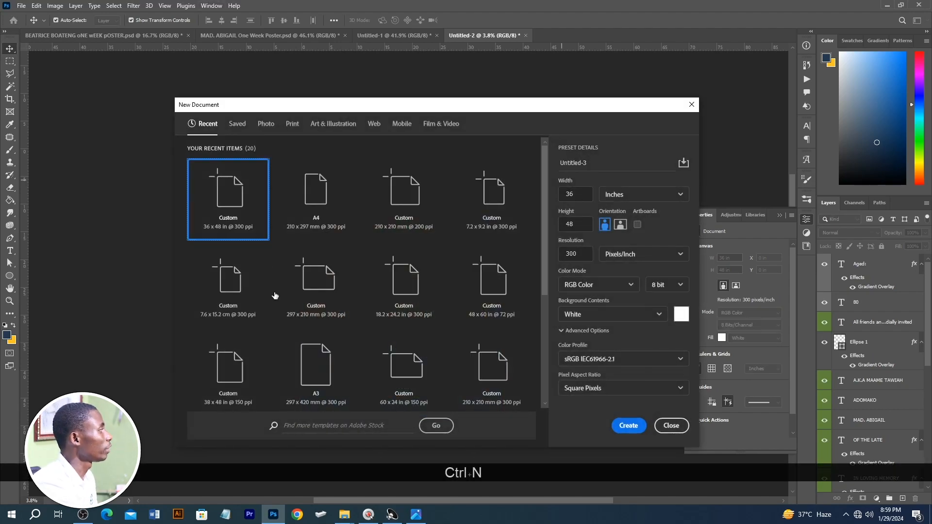
double_click(327, 374)
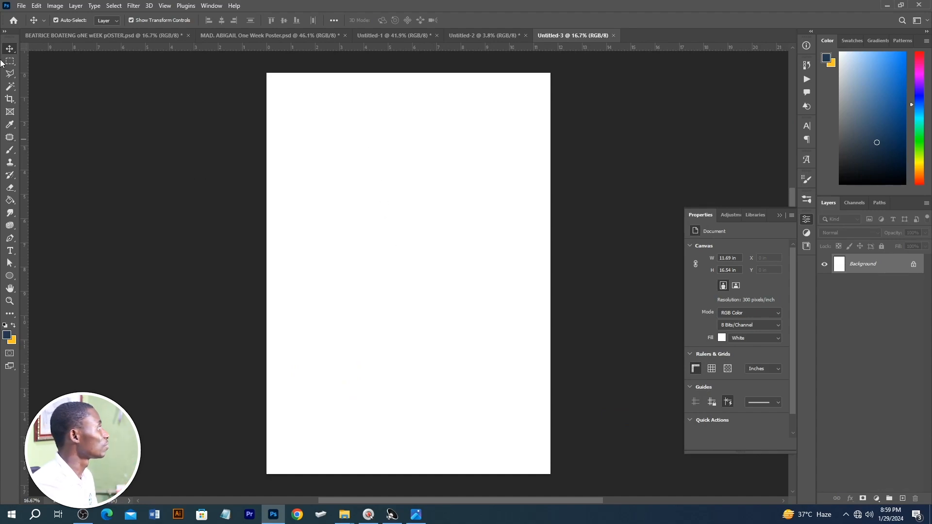
left_click(75, 36)
scroll(403, 316, "down", 1)
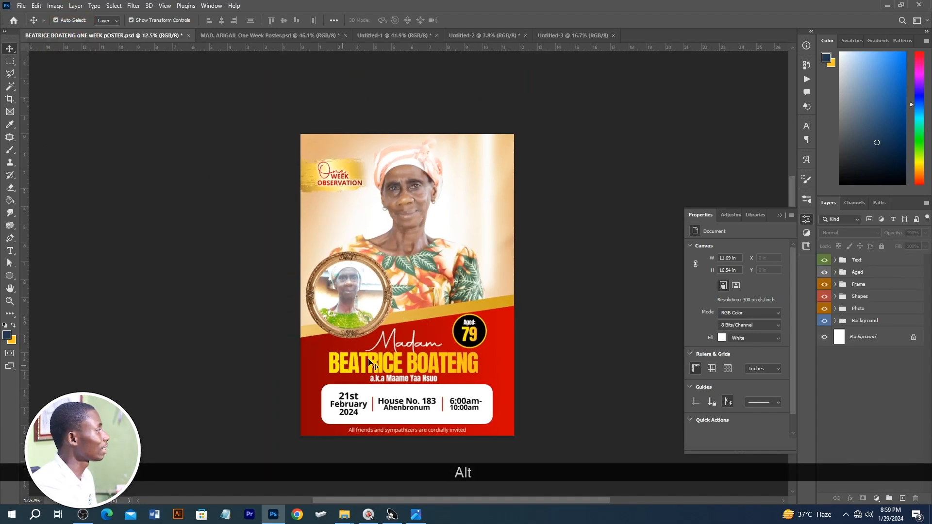
left_click(575, 35)
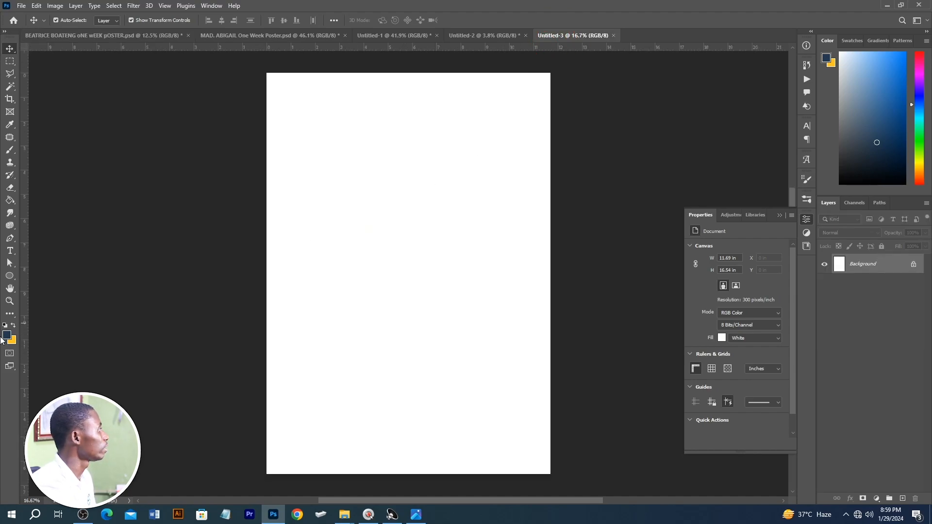
Step: Draw a black rectangle about 13.17 x 8.27 in across the lower half of the A3 page, overlapping both sides
left_click_drag(4, 278, 36, 276)
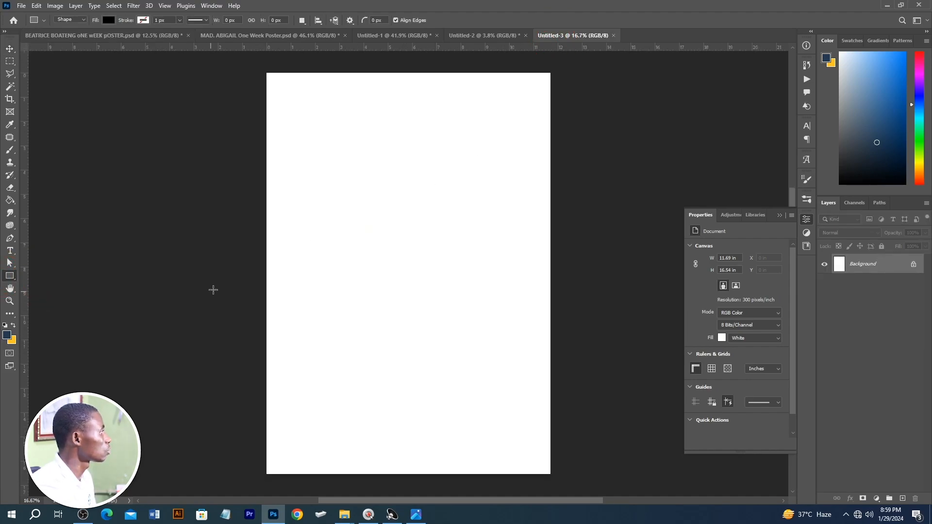
left_click_drag(245, 289, 564, 473)
key("v")
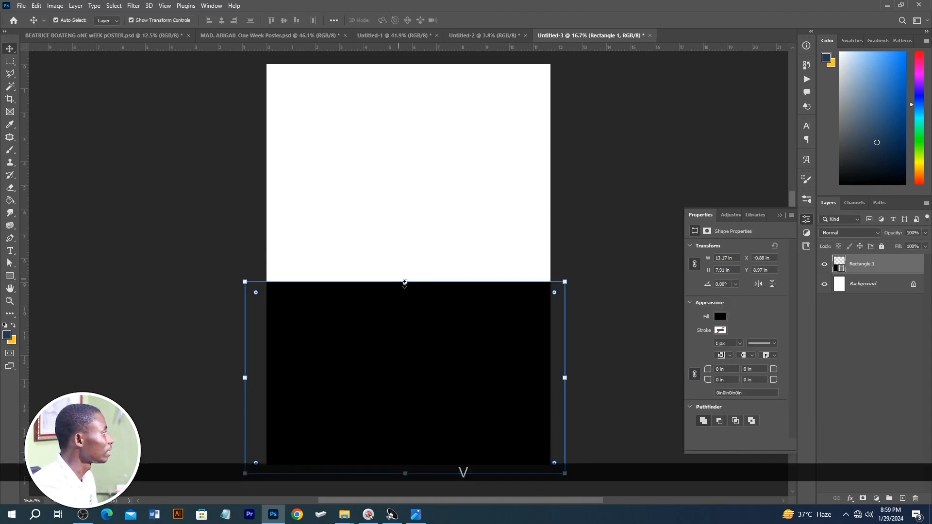
left_click_drag(409, 283, 410, 274)
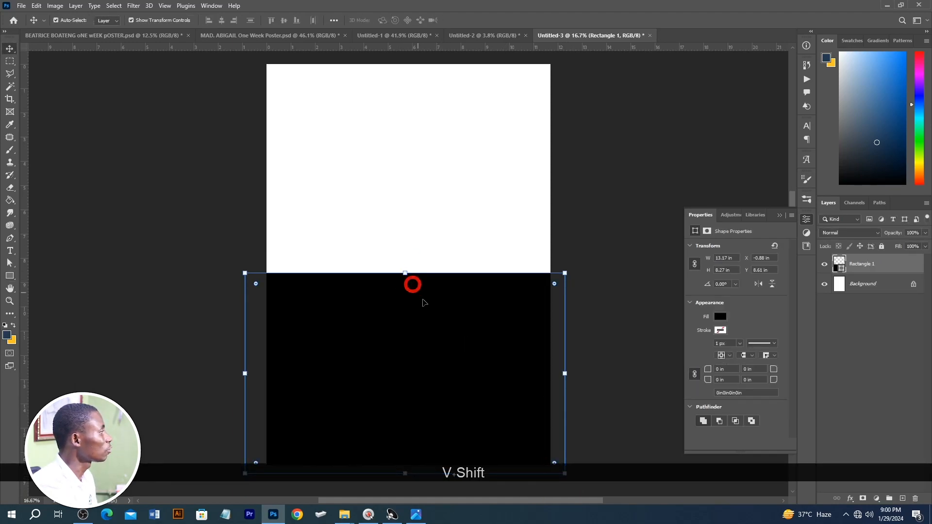
Step: Duplicate the black rectangle, extend the copy's upper edge to a height of about 8.61 in and place it beneath the original layer
scroll(450, 342, "down", 1)
key("ctrl+j")
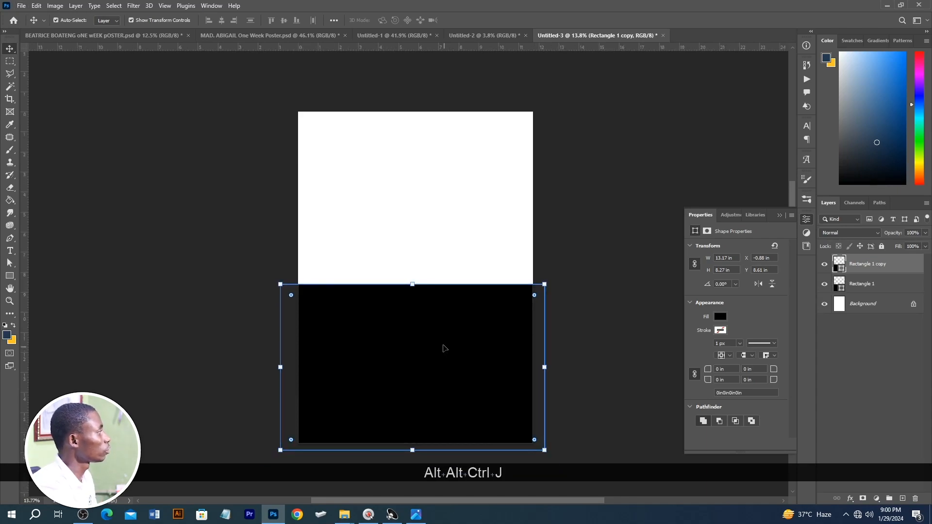
left_click_drag(412, 283, 413, 274)
key("Return")
left_click_drag(859, 264, 850, 303)
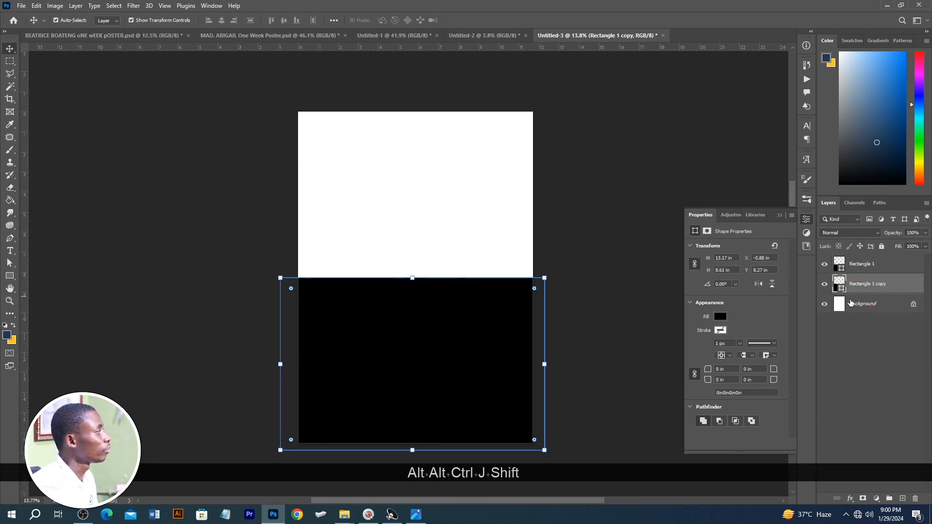
Step: Apply a Gradient Overlay to the rear rectangle copy using the yellow-orange to orange preset
left_click(849, 499)
left_click(880, 467)
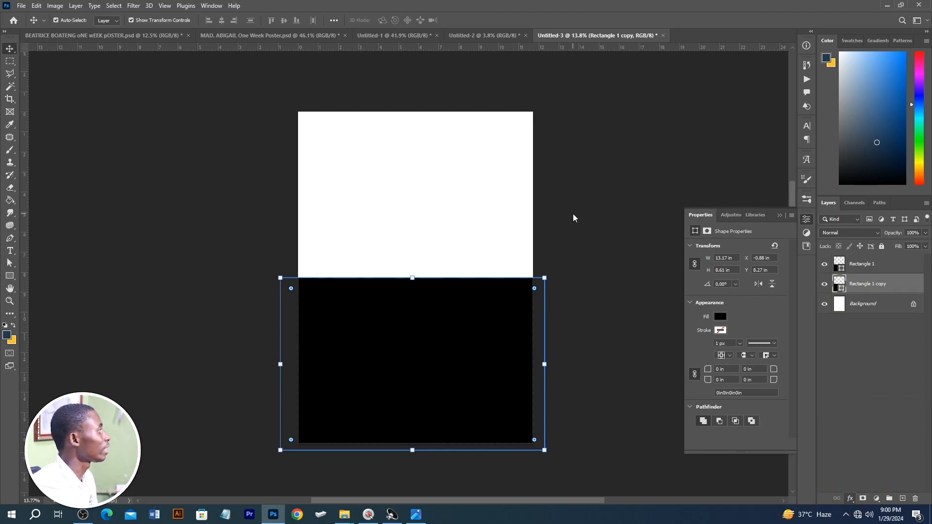
left_click(738, 169)
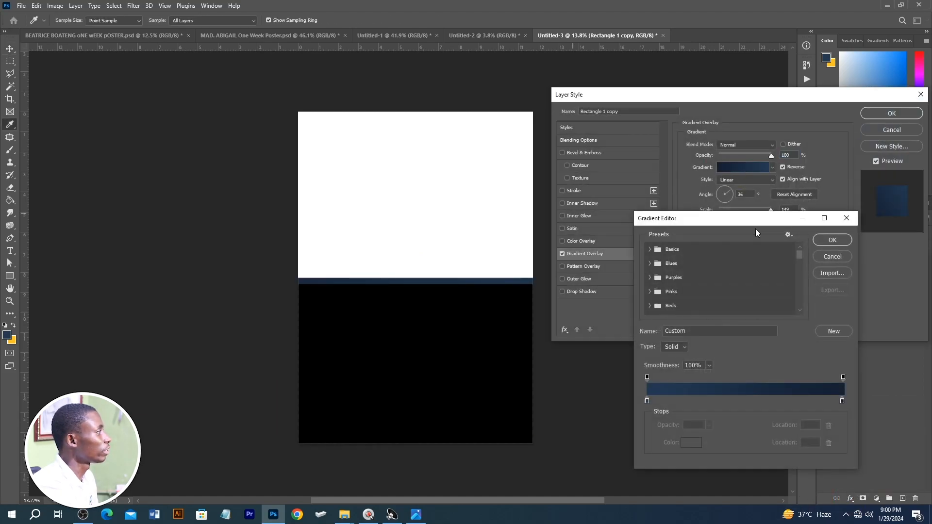
left_click_drag(799, 255, 788, 316)
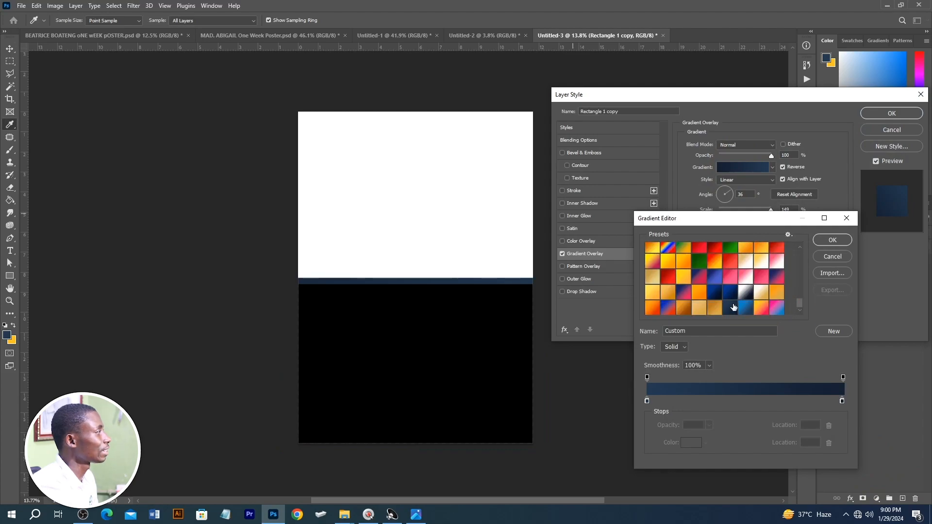
left_click(692, 294)
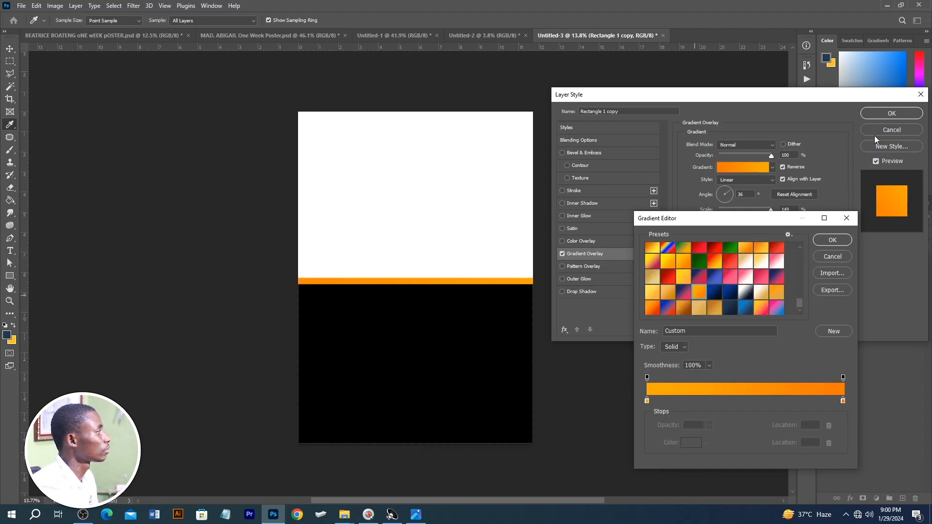
left_click(831, 240)
left_click(891, 113)
Step: Nudge the front black rectangle down to a Y position of 8.72 in, widening the orange band above it
left_click(448, 326)
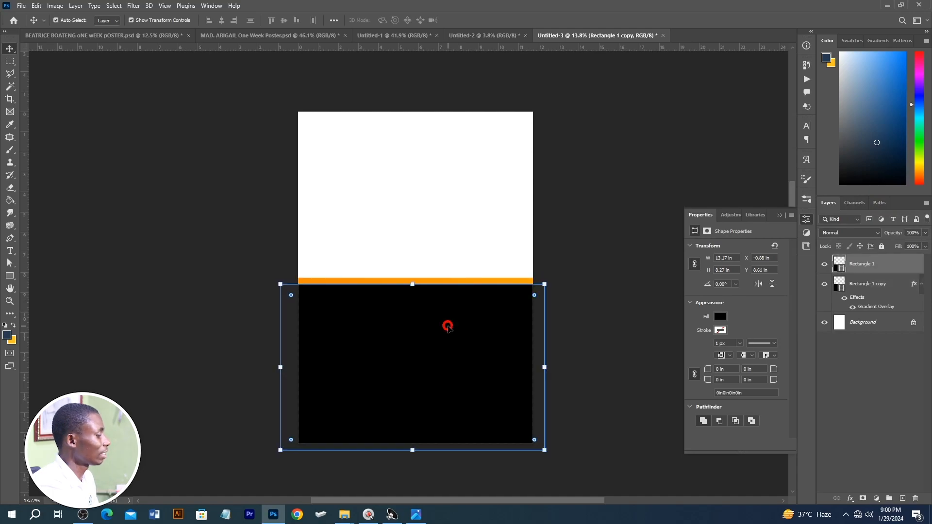
key("Down")
key("Down")
key("Down")
key("Down")
key("Down")
key("Up")
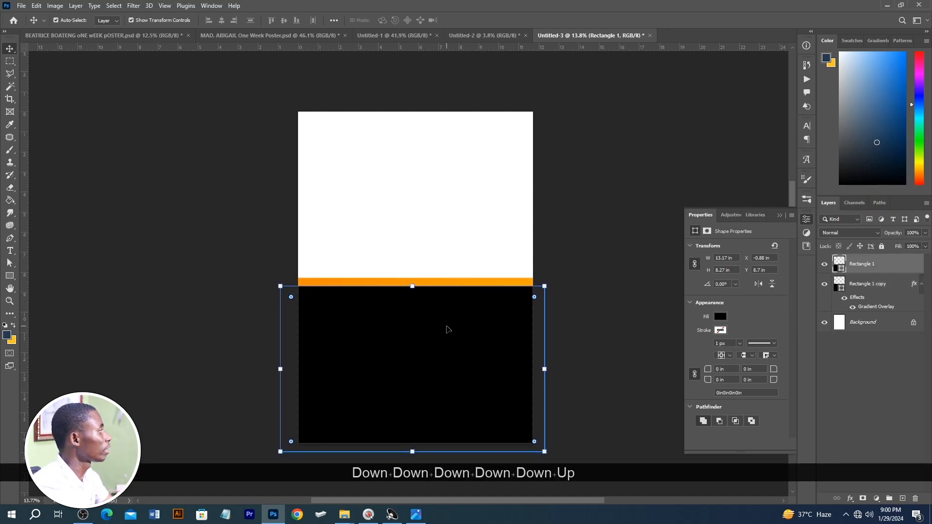
key("Down")
Step: Apply a Gradient Overlay to the front rectangle using the dark red to bright red preset
left_click(850, 498)
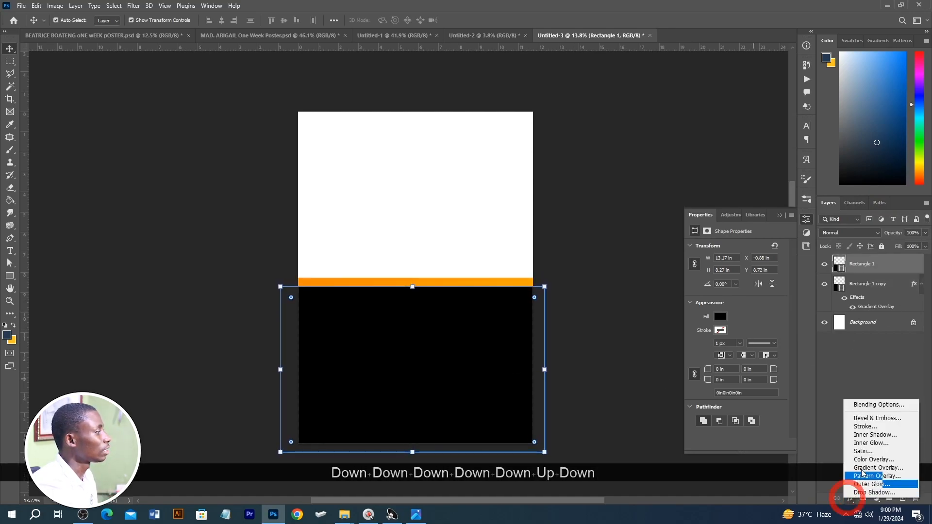
left_click(863, 468)
left_click(736, 167)
left_click_drag(799, 252, 799, 303)
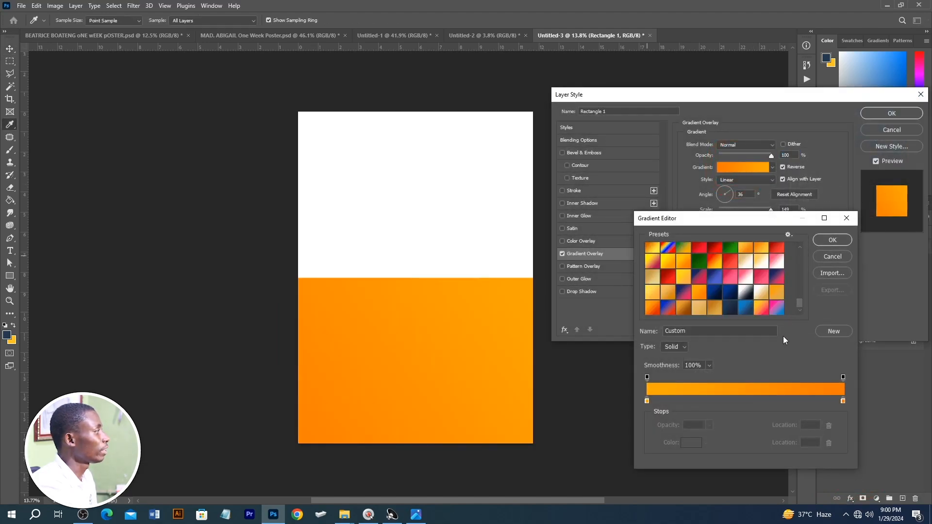
scroll(718, 296, "up", 2)
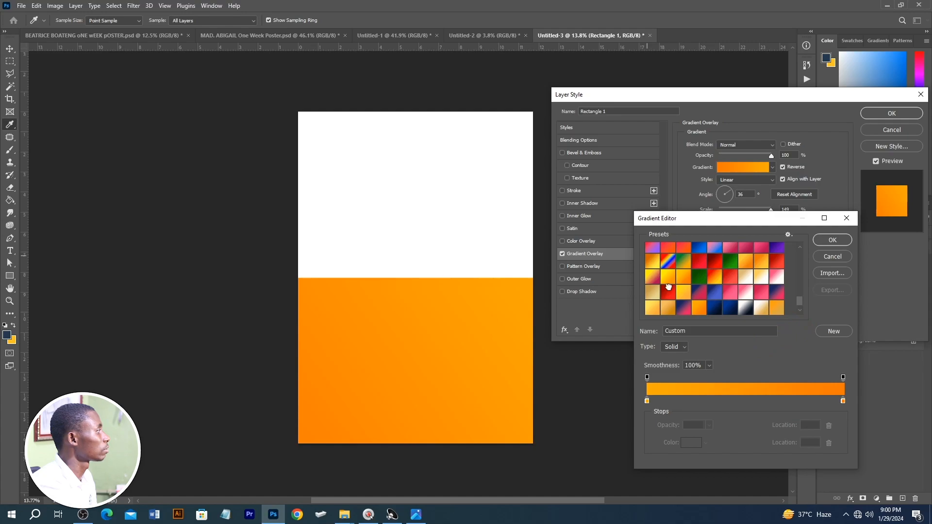
left_click(668, 291)
left_click(711, 252)
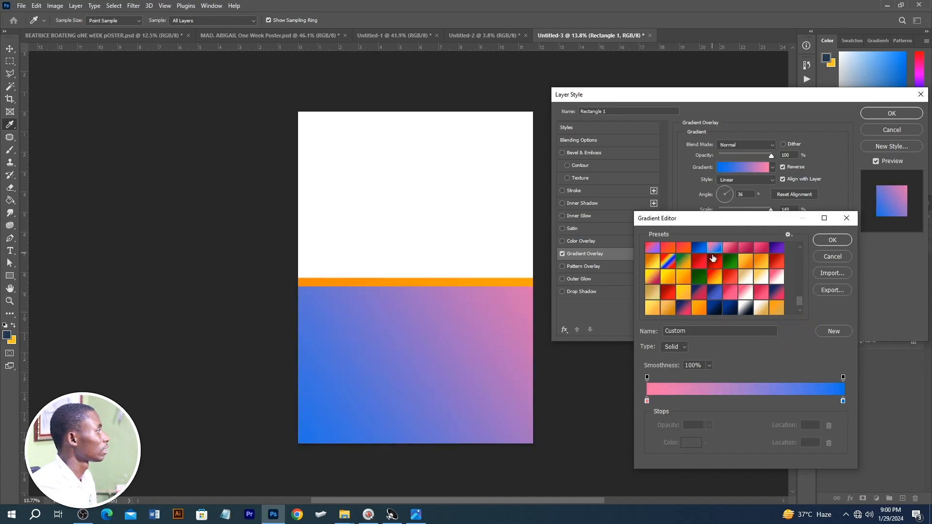
left_click(712, 261)
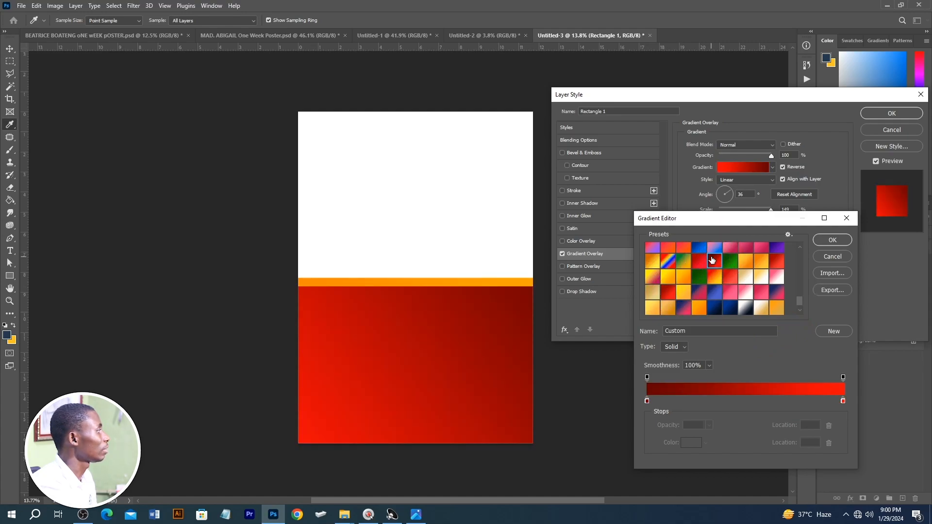
left_click(834, 243)
Step: Turn off Reverse for the red gradient, shift it across the rectangle and set its angle to -27°
type("0")
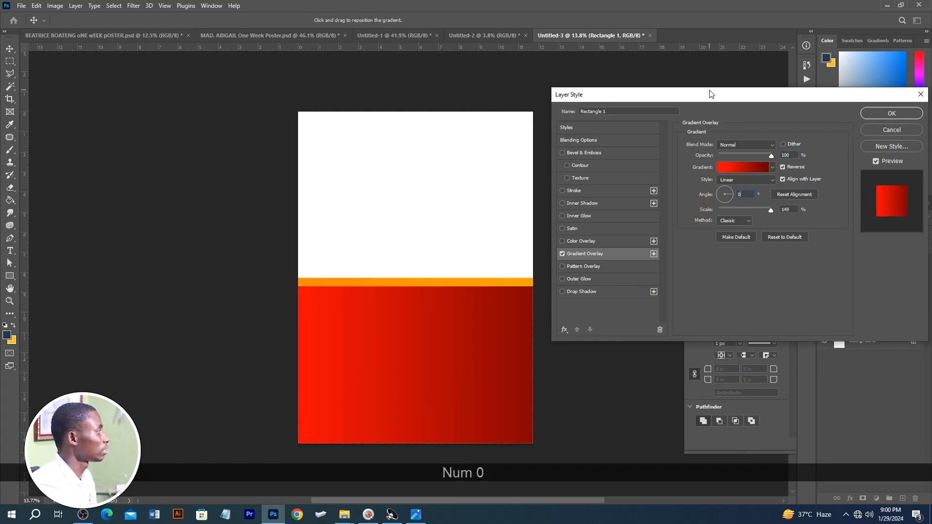
left_click_drag(427, 359, 335, 356)
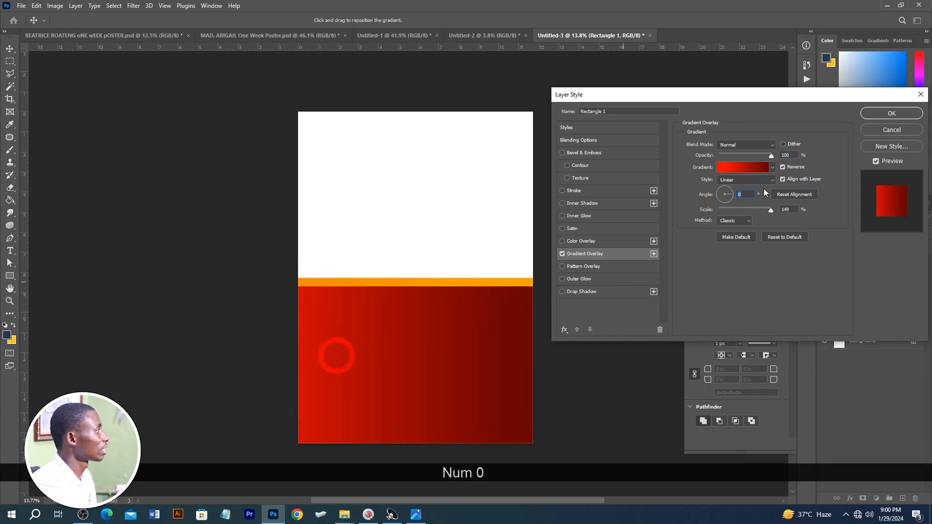
left_click(782, 167)
left_click_drag(409, 344, 516, 348)
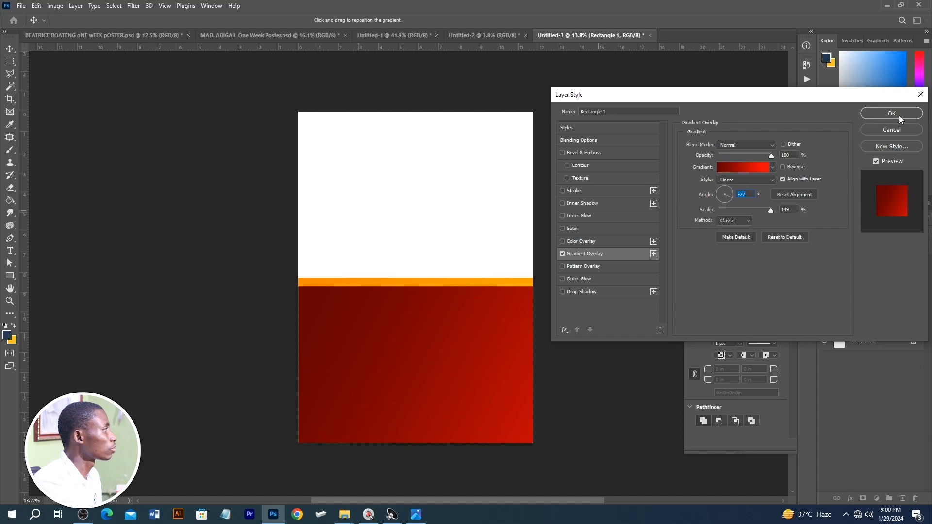
left_click(884, 114)
left_click(614, 267)
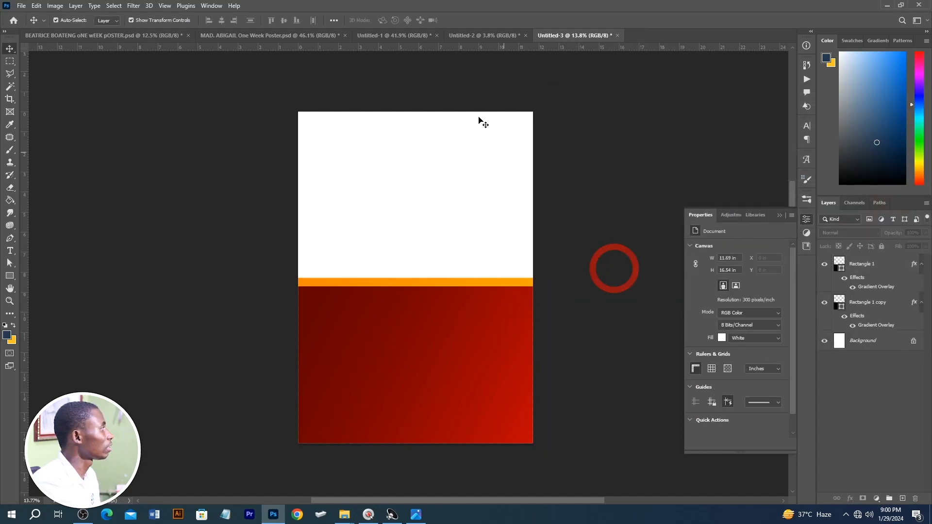
Step: Check the red sample poster, and place the Layer 1a portrait just above the Background layer at about 8.71 x 11.79 in
left_click(85, 36)
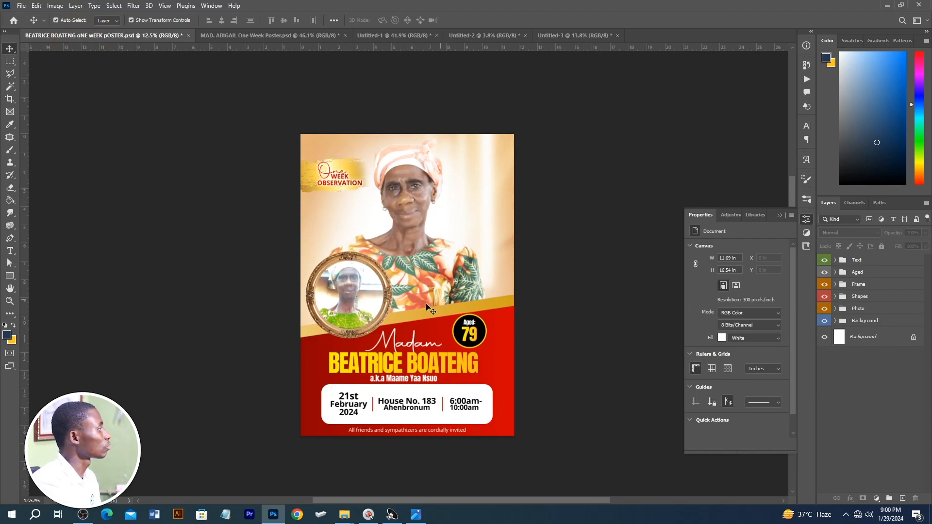
left_click(565, 36)
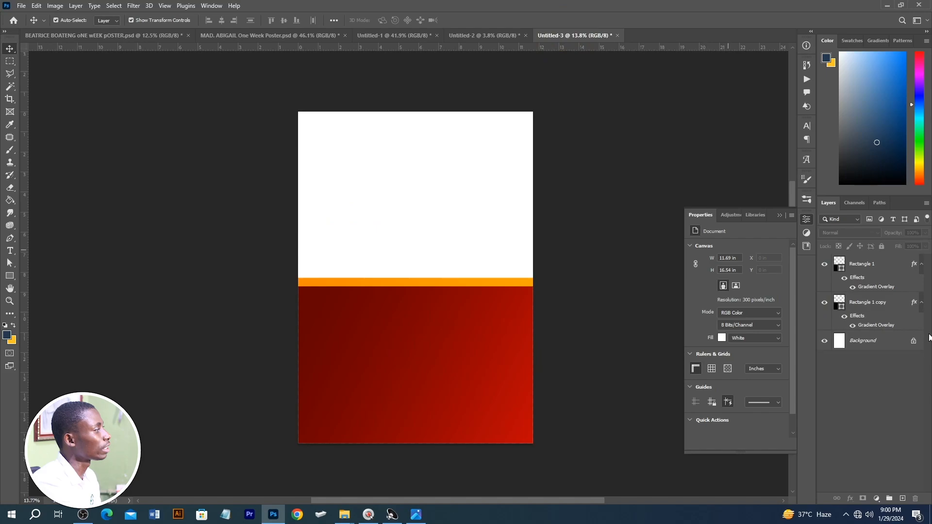
left_click(869, 341)
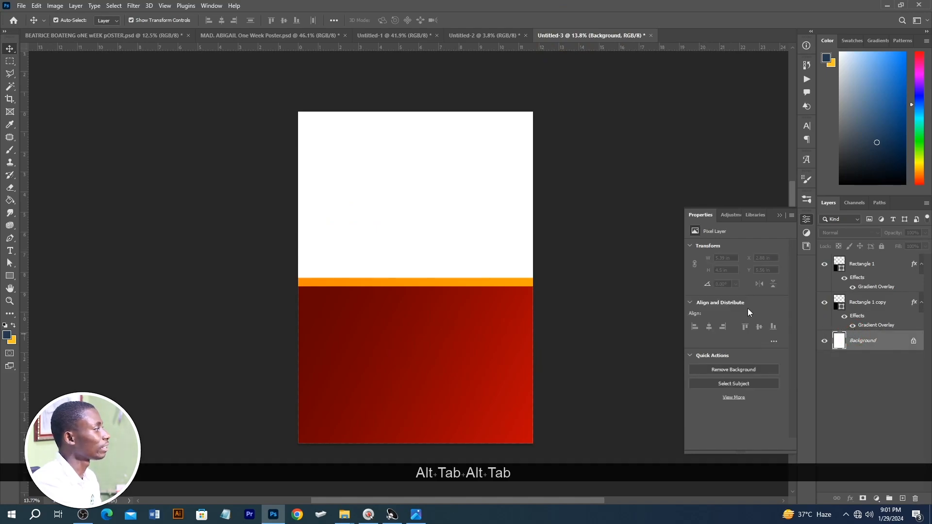
key("alt+Tab")
key("alt+Tab")
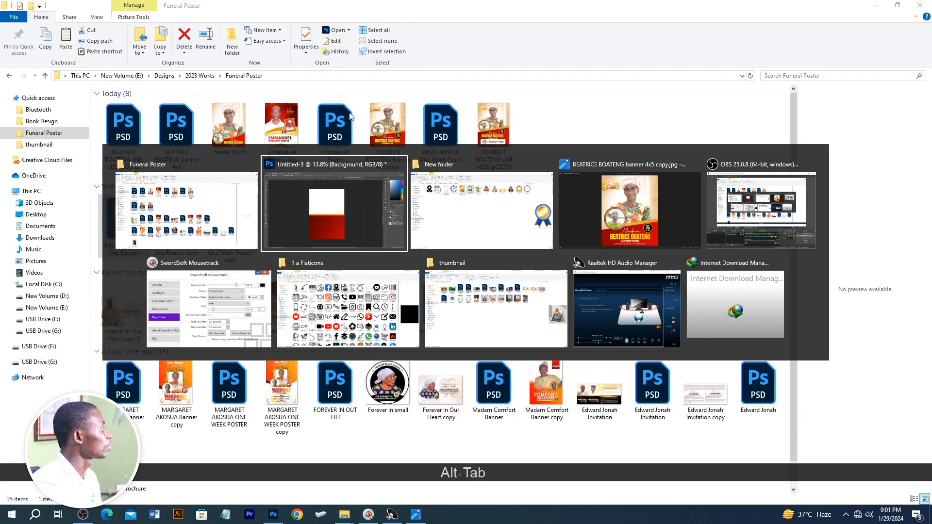
left_click(443, 183)
key("ctrl+z")
left_click_drag(550, 115, 420, 150)
left_click_drag(408, 370, 414, 357)
key("Return")
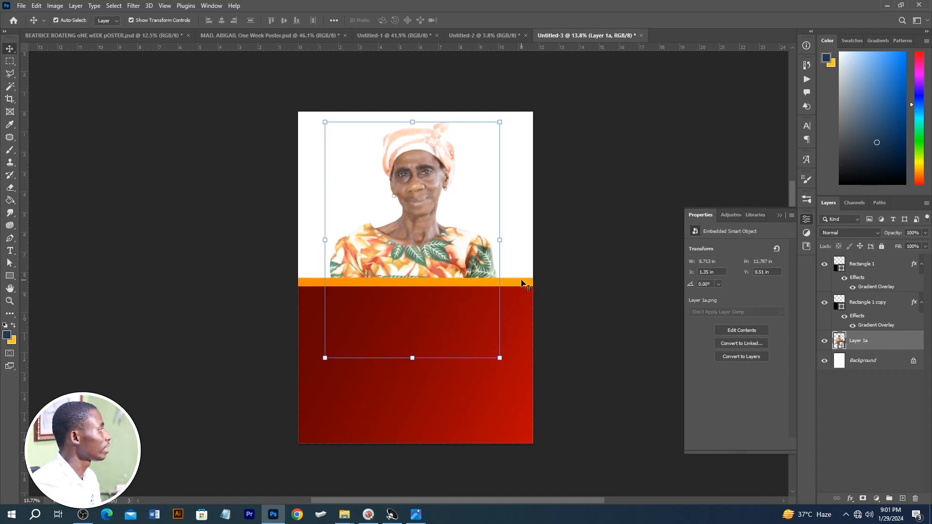
Step: Move the red and orange rectangles down slightly together, and enlarge the portrait to 97.45%
left_click(520, 279)
left_click(485, 329, "shift")
left_click_drag(485, 329, 485, 339)
left_click(419, 229)
left_click_drag(412, 358, 413, 363)
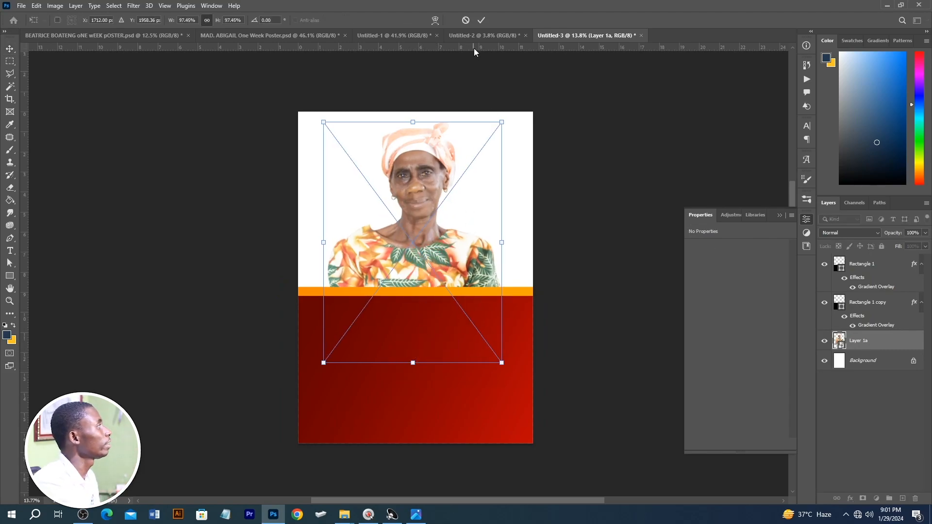
left_click(481, 20)
left_click(643, 176)
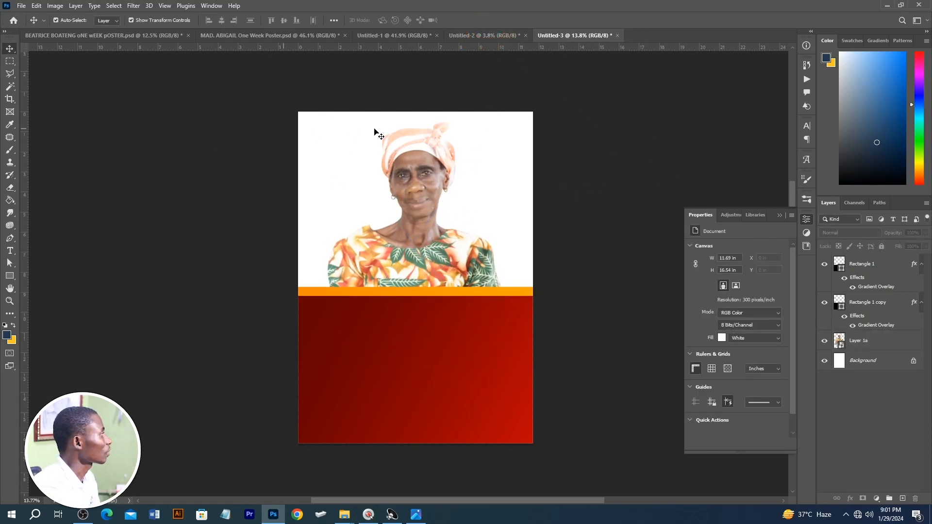
Step: Scale both rectangles to about 123%, tilt them counter-clockwise so their edge rises to the right, and lower them slightly
key("alt+Tab")
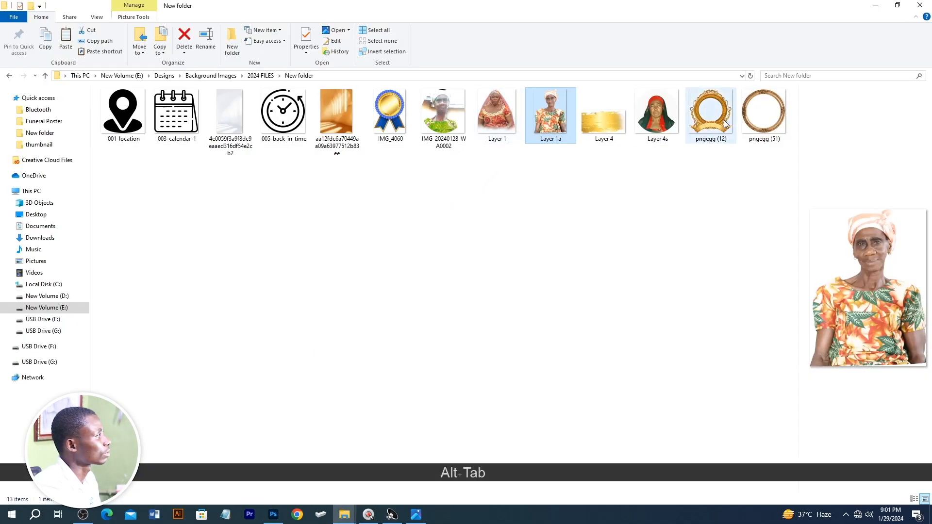
key("alt+Tab")
left_click(523, 293)
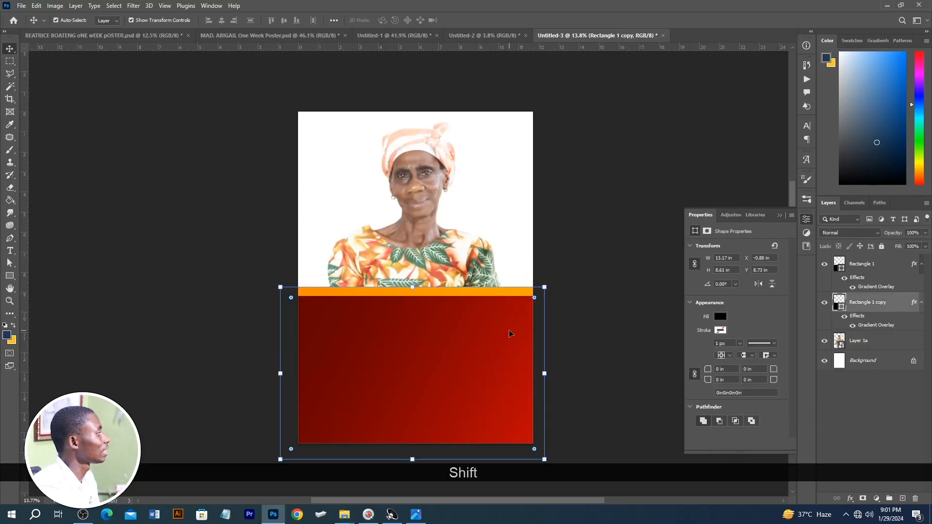
left_click(510, 333, "shift")
key("alt")
left_click_drag(545, 288, 624, 247)
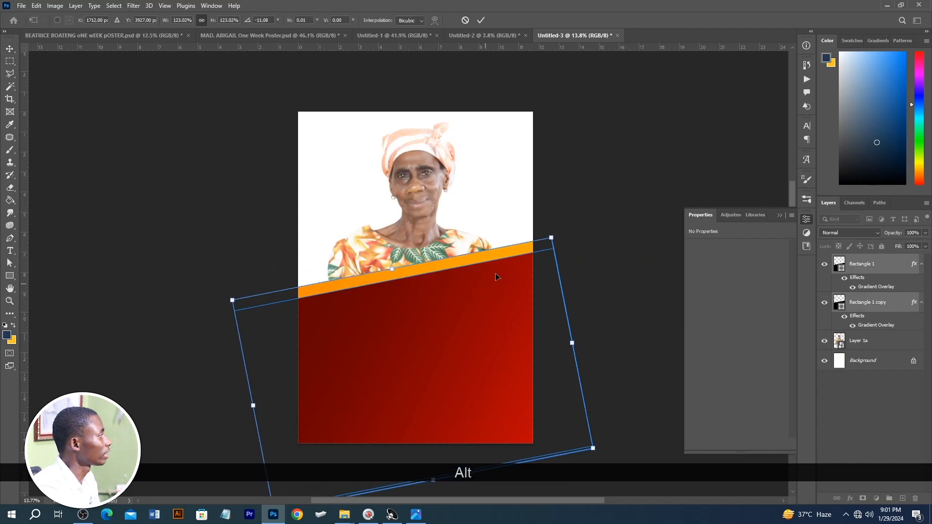
left_click_drag(563, 245, 569, 254)
left_click_drag(483, 281, 480, 310)
key("Return")
Step: Copy the gold band's layer style from the sample poster and paste it onto the orange rectangle copy
left_click(84, 37)
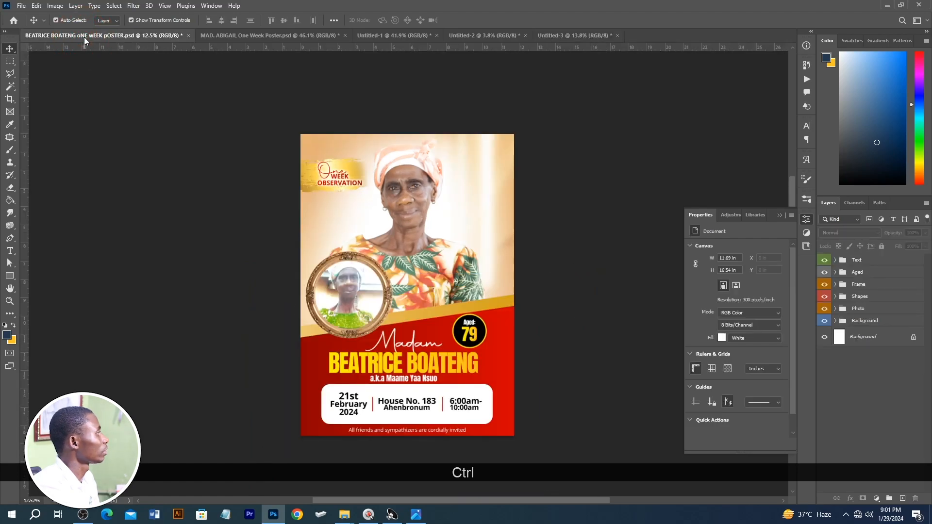
left_click(572, 42)
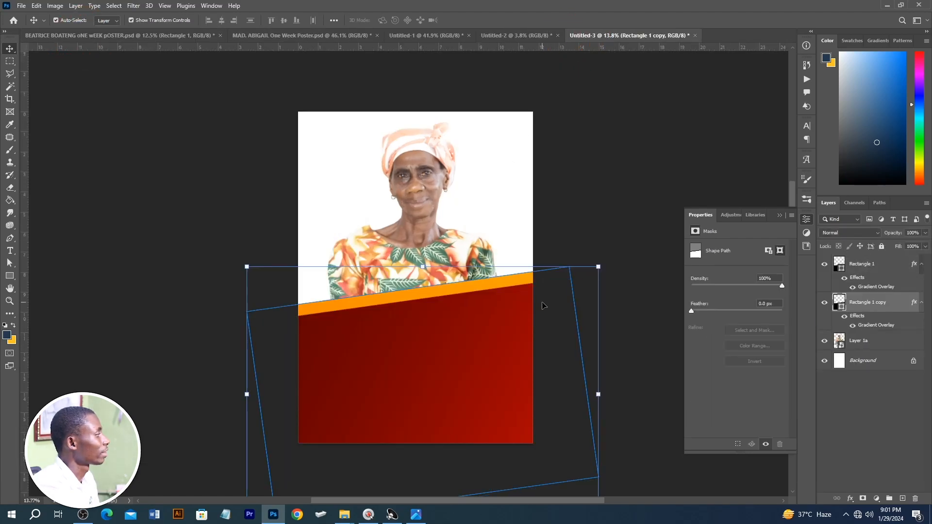
left_click(545, 306)
left_click(490, 283)
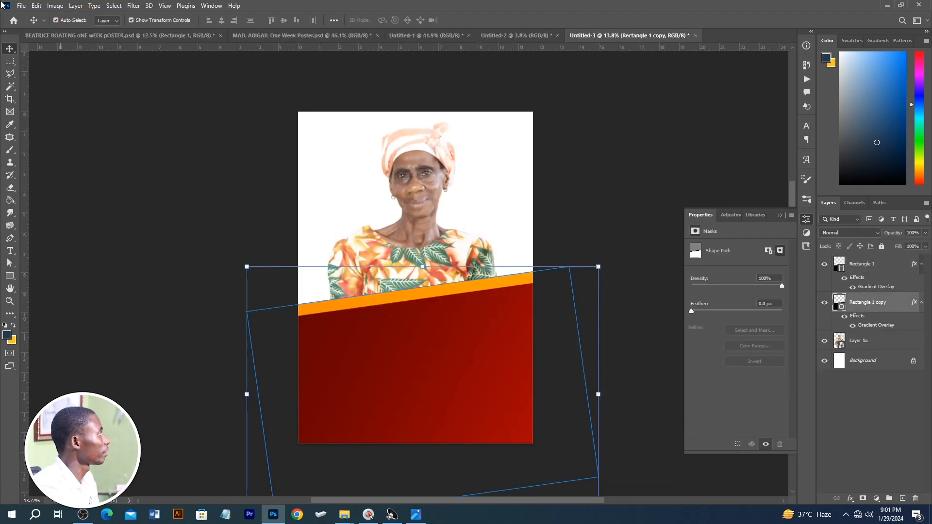
left_click(52, 36)
left_click(632, 39)
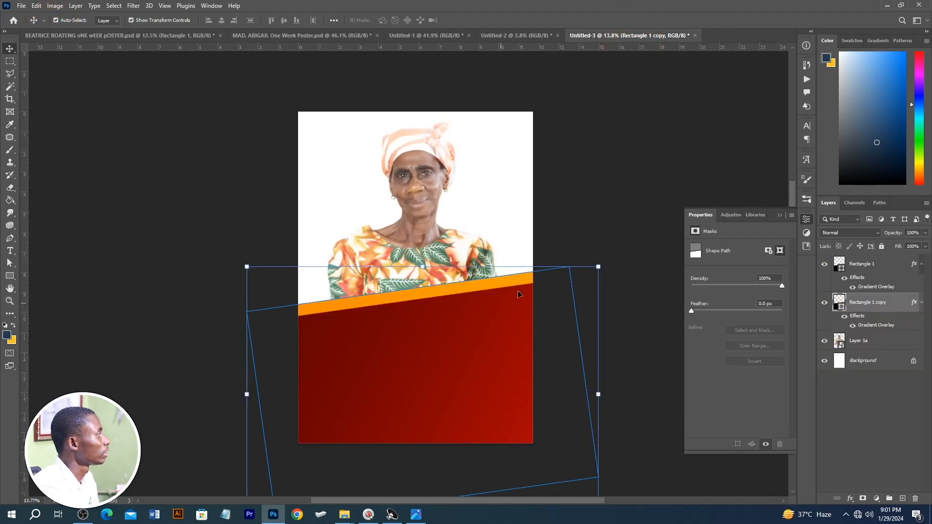
right_click(888, 296)
right_click(907, 314)
right_click(893, 305)
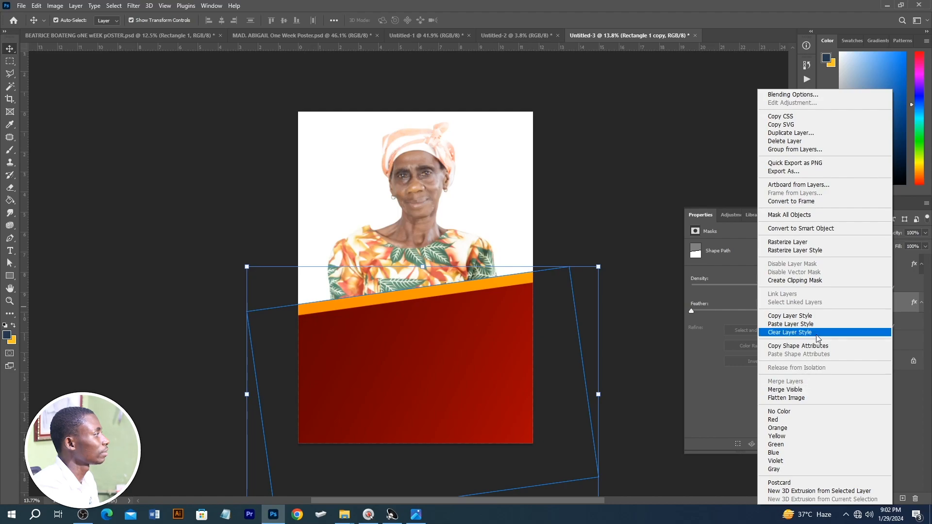
left_click(801, 324)
left_click(600, 210)
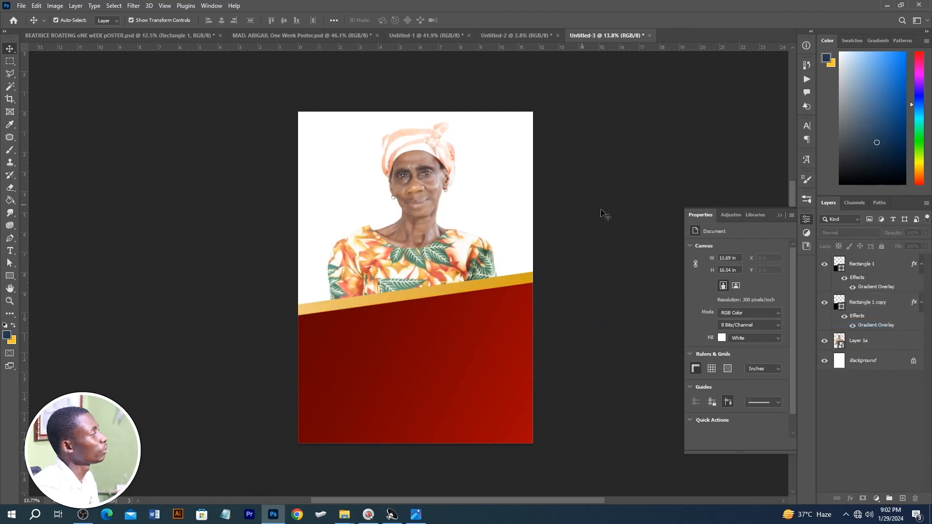
Step: Place the golden-brown light texture image above the Background layer, enlarged to about 14.78 x 20.56 in to cover the page
left_click(857, 360)
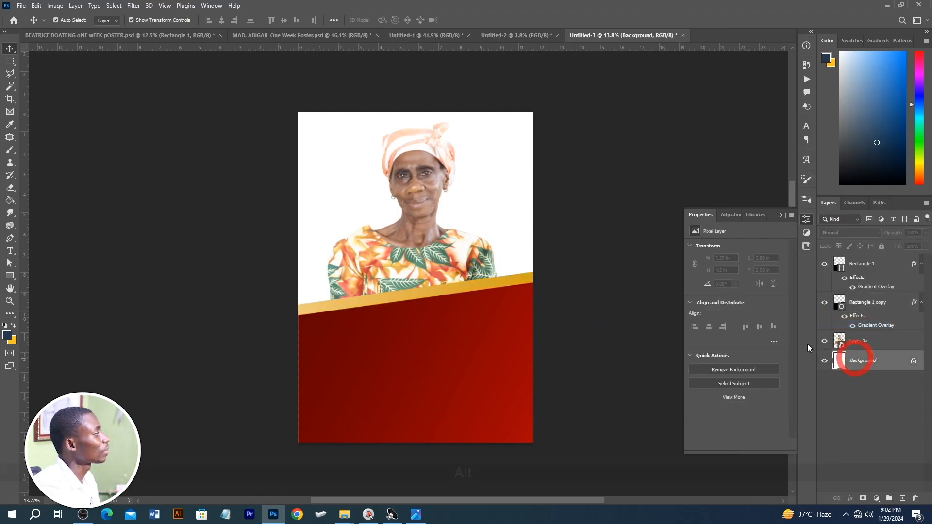
key("alt+Tab")
key("alt+Tab")
left_click_drag(336, 116, 431, 239)
left_click_drag(492, 170, 577, 81)
double_click(494, 168)
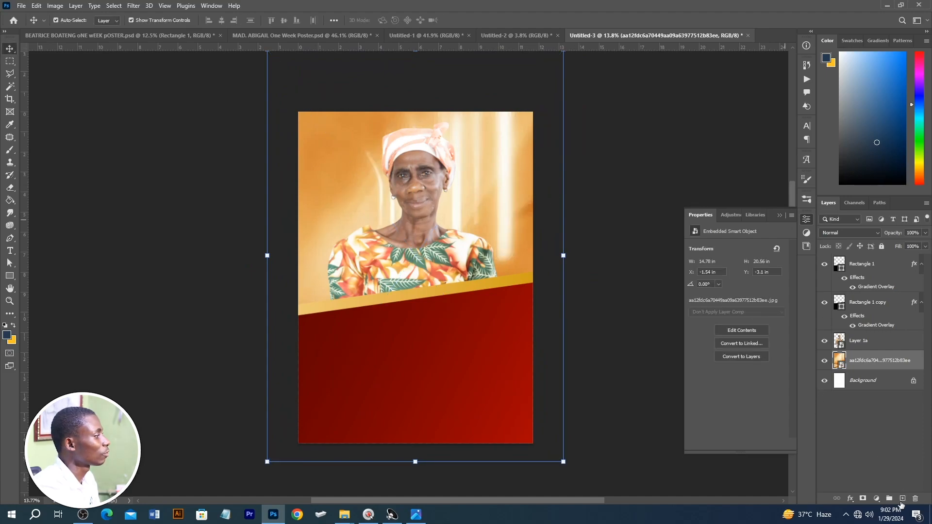
Step: Paint a white glow behind the portrait with a 3000 px brush on a new layer above the golden light texture
left_click(900, 487)
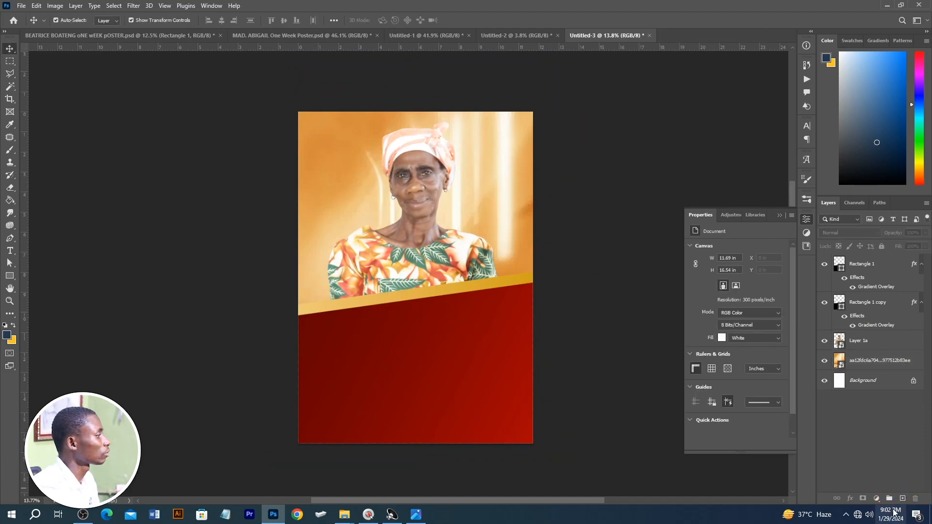
left_click(896, 360)
left_click(902, 499)
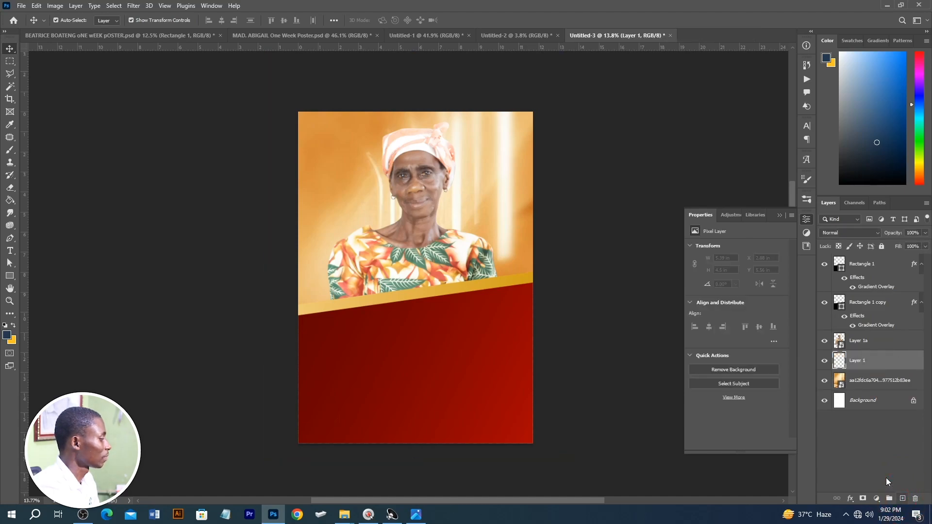
key("b")
left_click(840, 53)
key("bracketright")
key("bracketright")
key("bracketright")
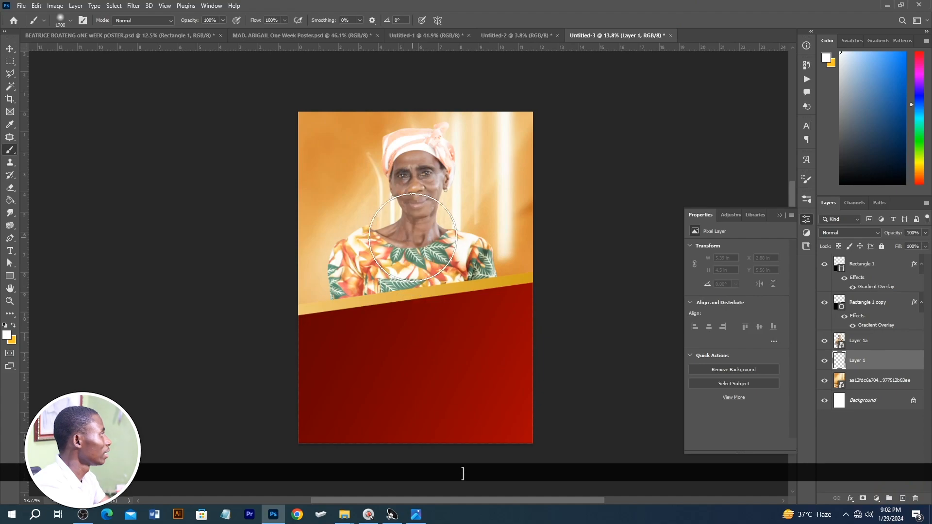
key("bracketright")
key("bracketright")
key("bracketright")
key("bracketright")
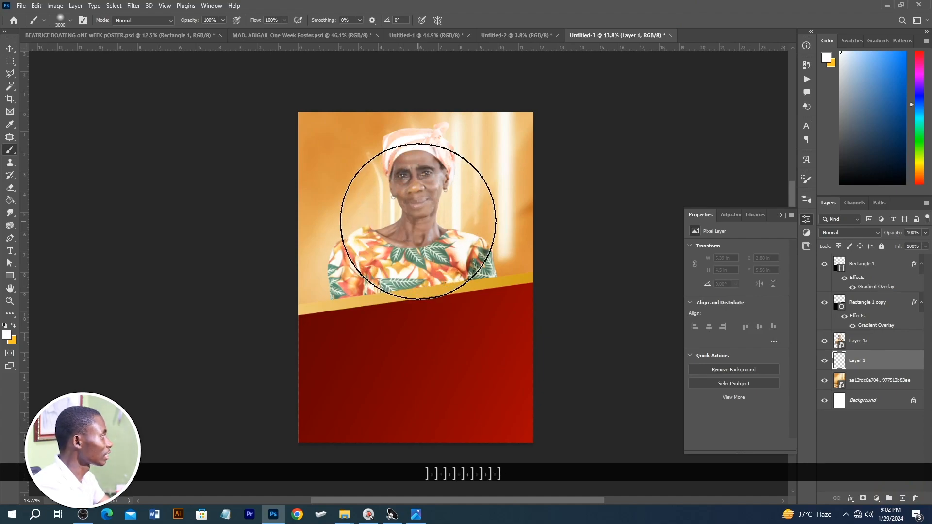
left_click(418, 216)
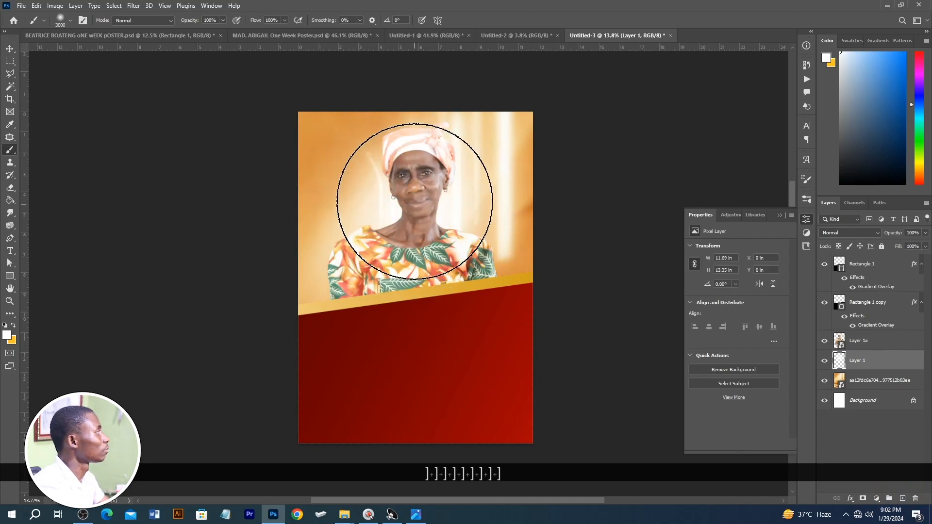
left_click(426, 196)
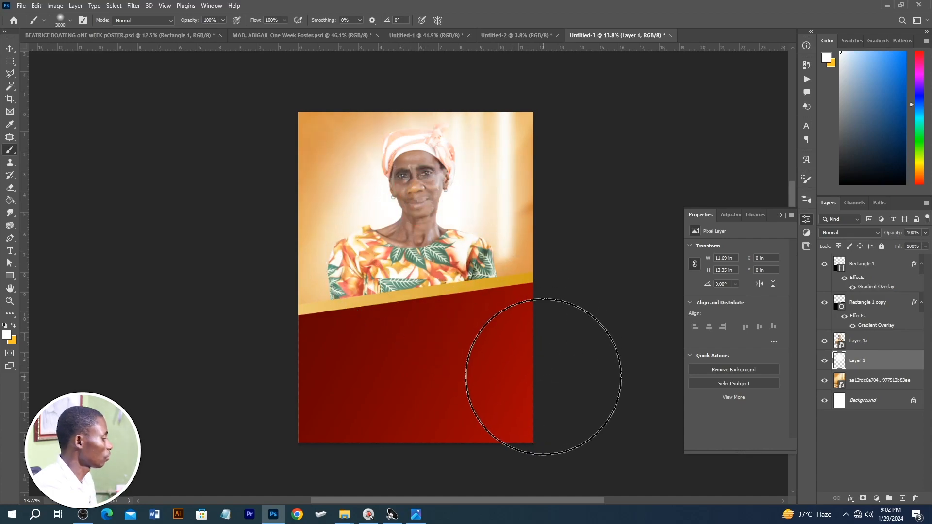
Step: Enlarge the white glow layer to 109.12% from its centre and compare the background with and without it
key("v")
left_click_drag(533, 112, 544, 99)
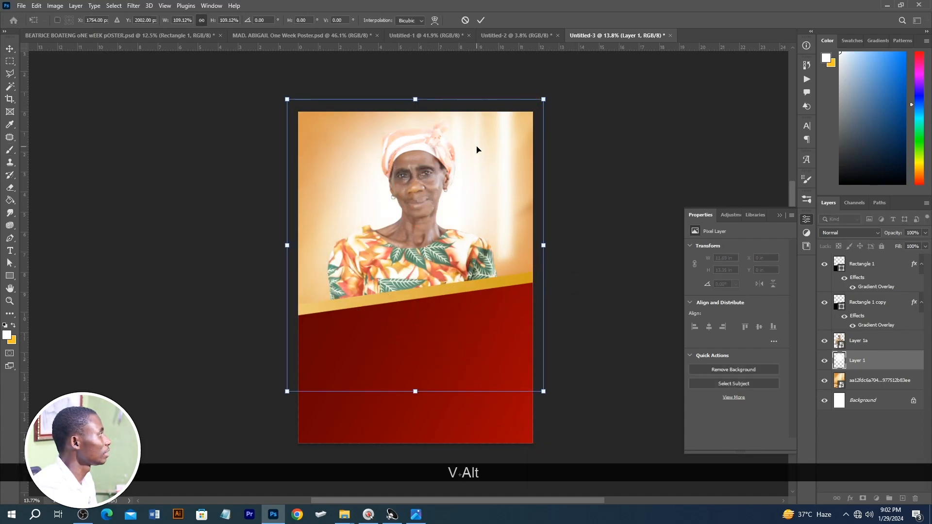
left_click(825, 361)
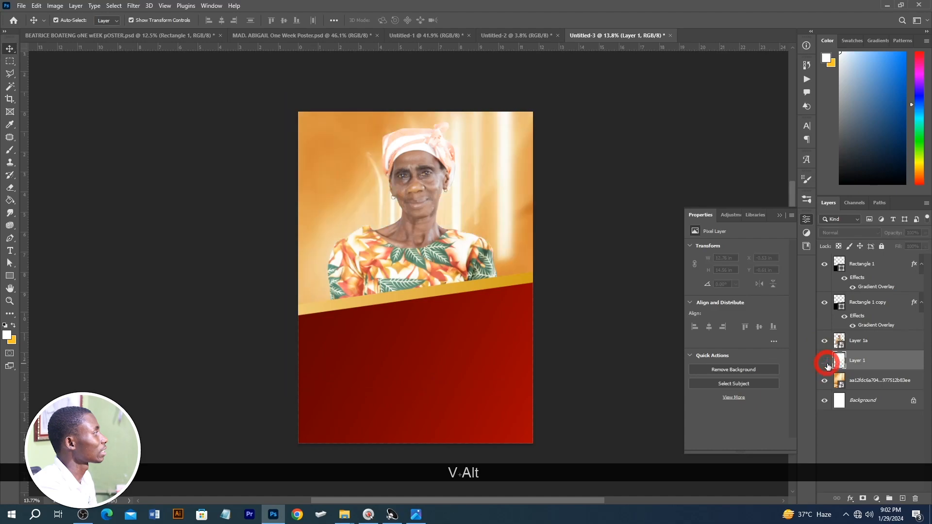
left_click(826, 361)
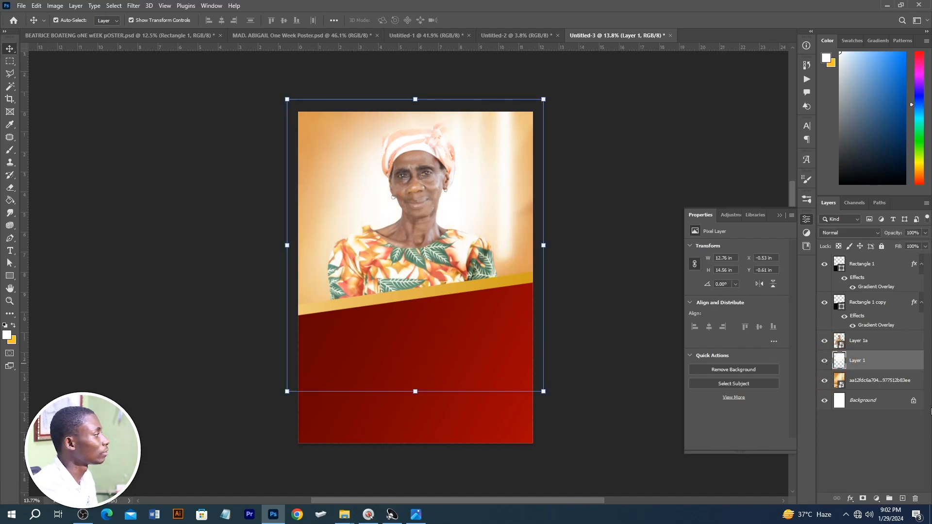
Step: Group the white glow layer with the golden texture layer and lock the group
left_click(865, 383, "shift")
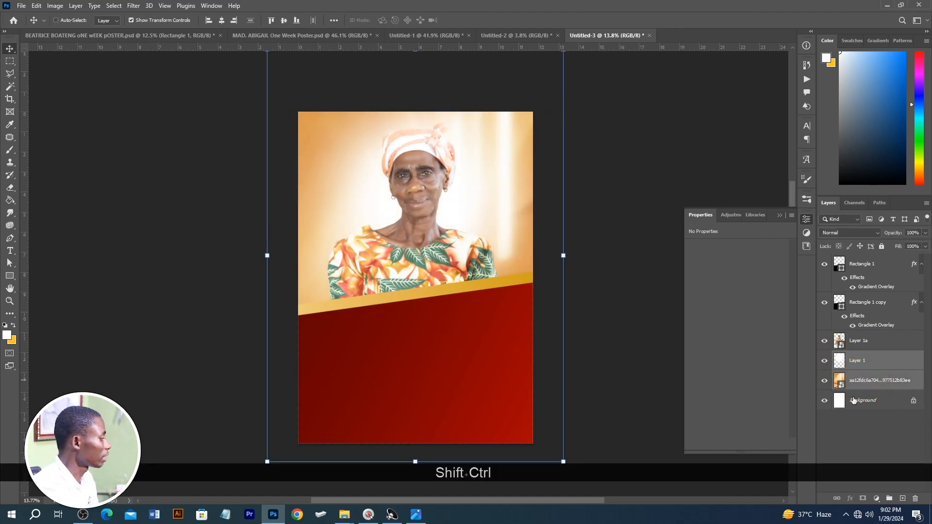
key("ctrl+shift+g")
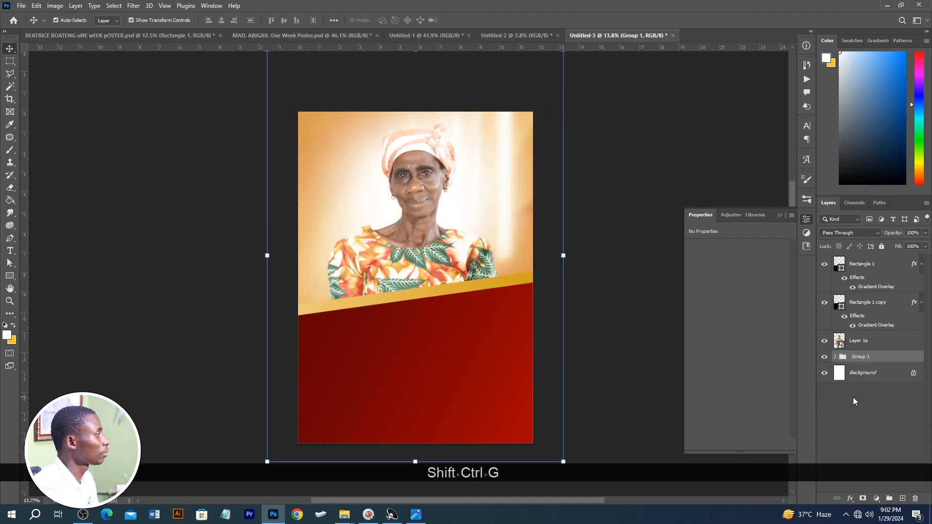
left_click(886, 249)
Step: Select the portrait and both diagonal rectangles together and move them down slightly
left_click_drag(623, 363, 269, 176)
left_click_drag(426, 240, 424, 245)
left_click(559, 187)
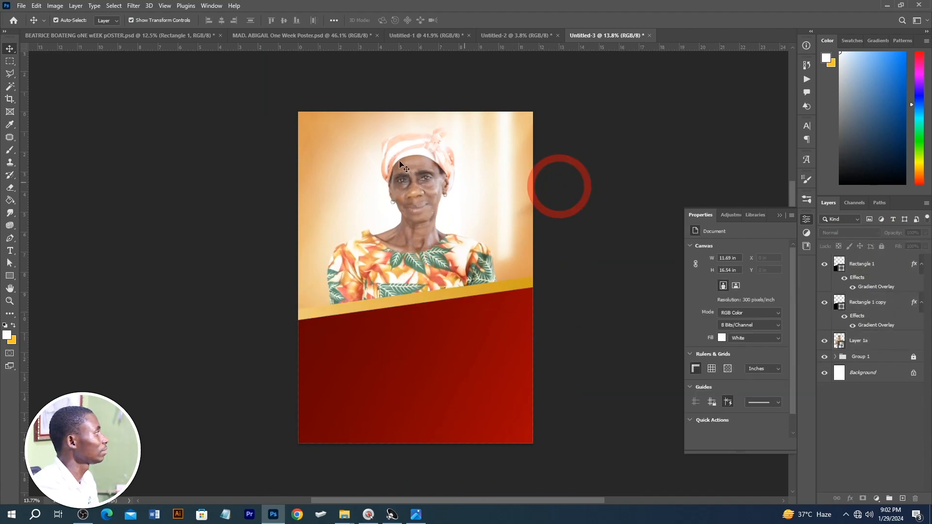
Step: Place the gold brush stroke image Layer 4.png beside the headscarf against the page's left edge, about 3.79 x 1.99 in
key("alt+Tab")
left_click_drag(583, 140, 514, 289)
left_click(615, 122)
left_click_drag(615, 122, 346, 165)
key("alt+Tab")
double_click(346, 163)
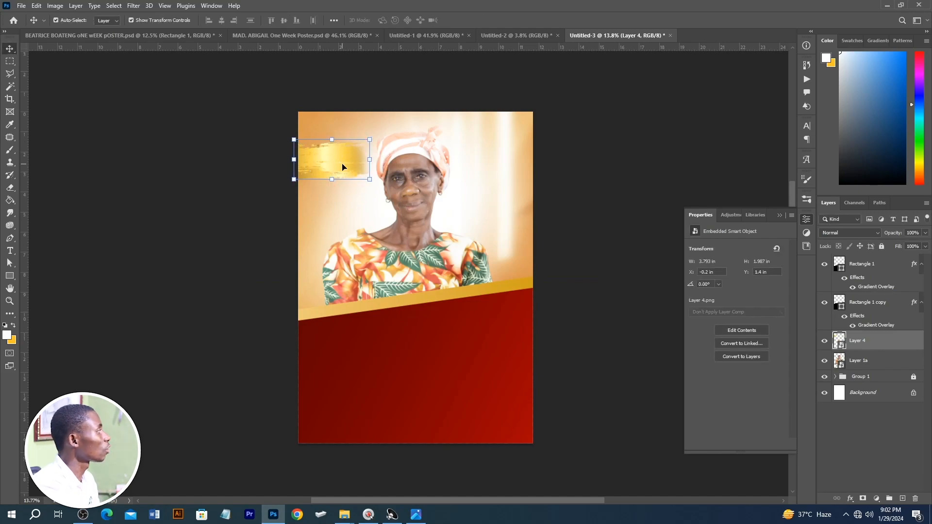
left_click(606, 85)
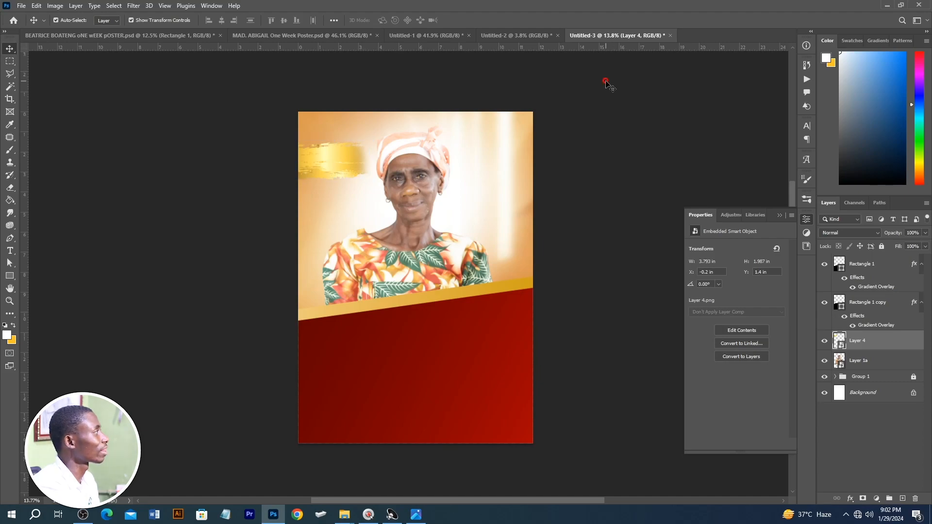
Step: Check the sample poster and place the round gold frame pngegg (51), scaled to about 4.46 in, over the diagonal band's left end
left_click(52, 35)
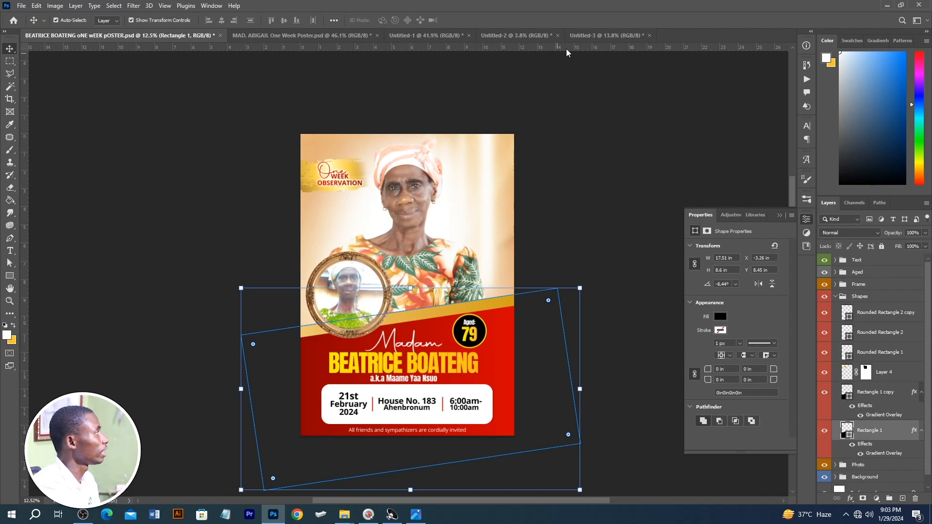
left_click(584, 37)
key("alt+Tab")
left_click_drag(766, 128, 463, 276)
key("alt+Tab")
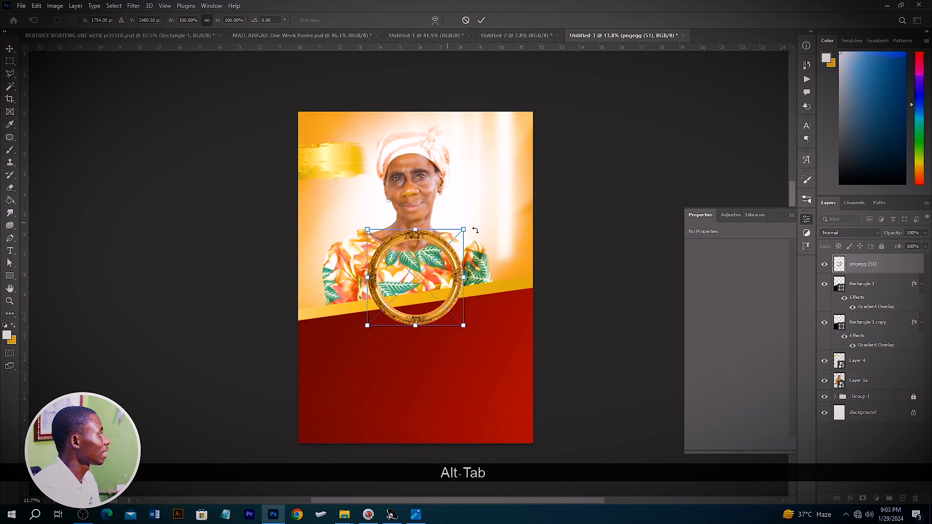
left_click_drag(464, 229, 457, 235)
left_click_drag(406, 277, 343, 291)
key("Return")
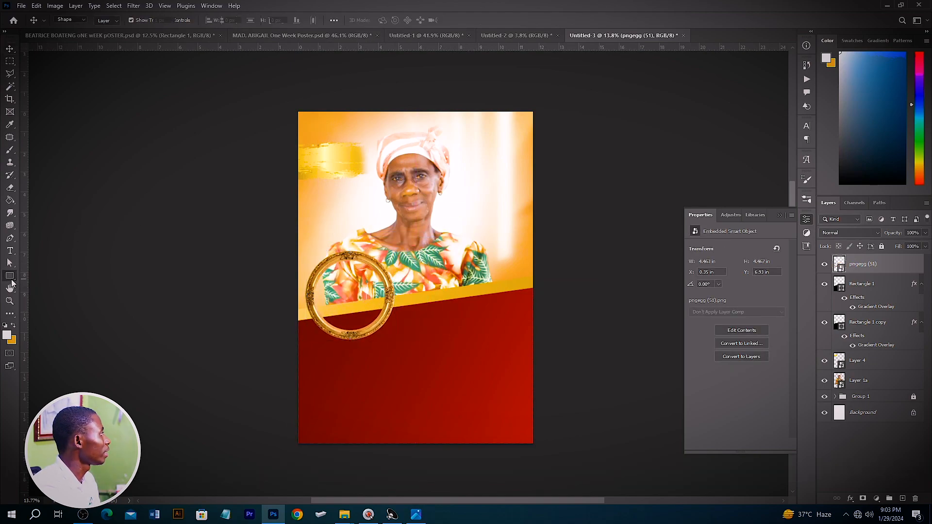
Step: Draw a white ellipse of about 3.95 x 4.08 in inside the round frame and move its layer beneath the frame
right_click(10, 277)
left_click(38, 287)
left_click_drag(314, 258, 393, 339)
key("v")
scroll(349, 271, "up", 2)
left_click_drag(343, 292, 332, 287)
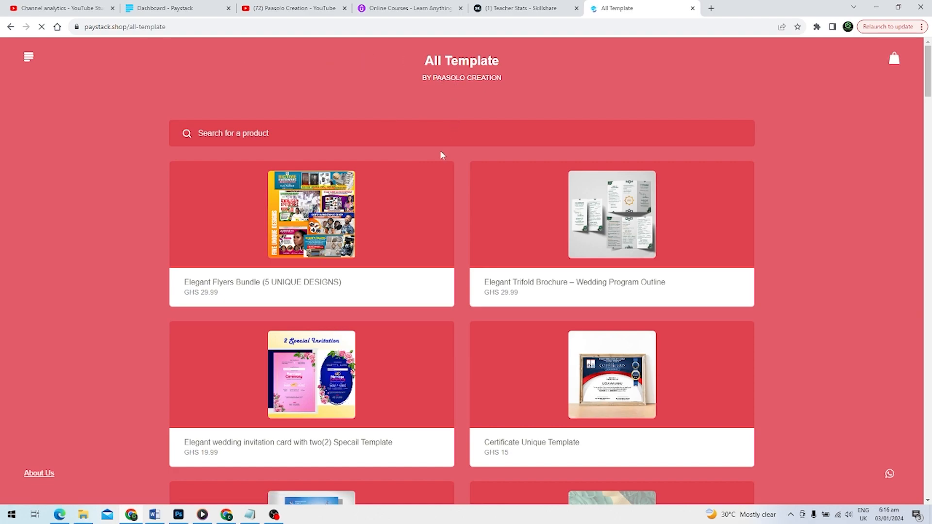
scroll(563, 231, "down", 5)
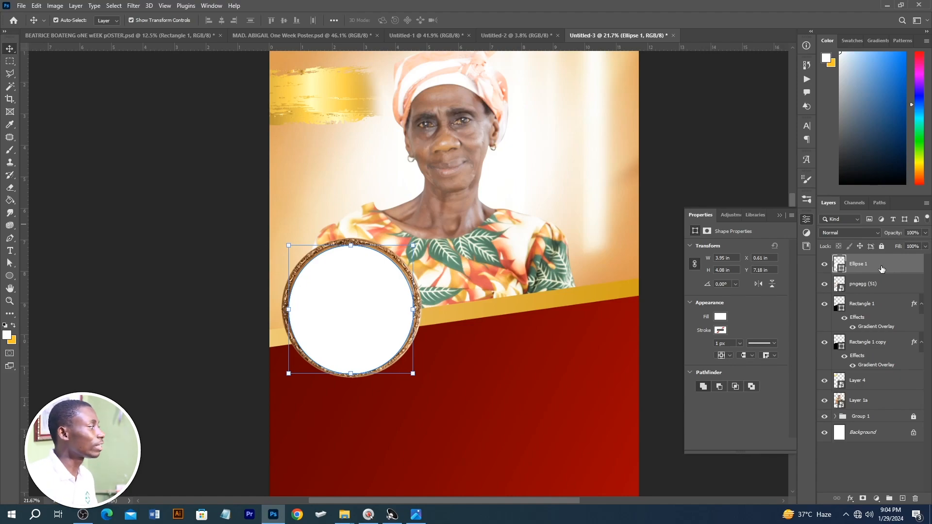
left_click_drag(865, 257, 863, 294)
Step: Place the photo IMG-20240128-WA0002 over the white ellipse and shrink it to about 3.89 x 3.93 in to fit the frame
key("alt+Tab")
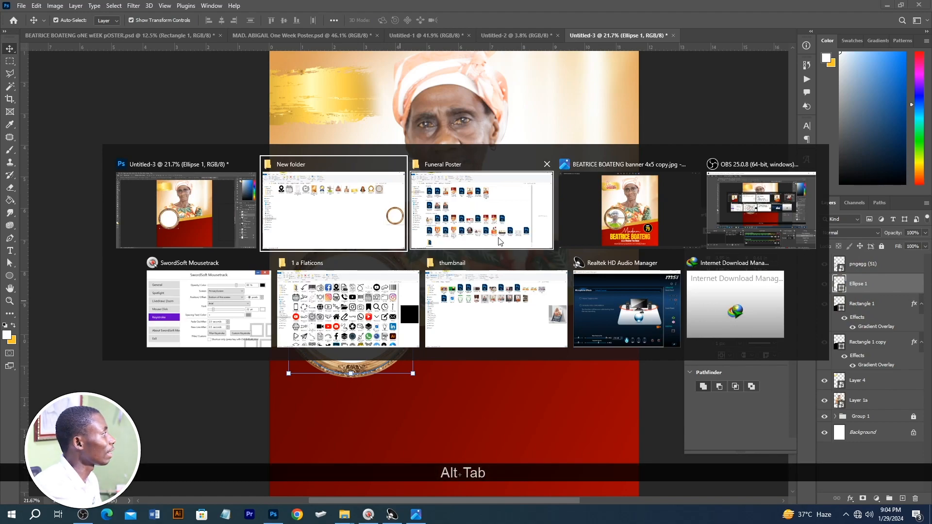
left_click(343, 198)
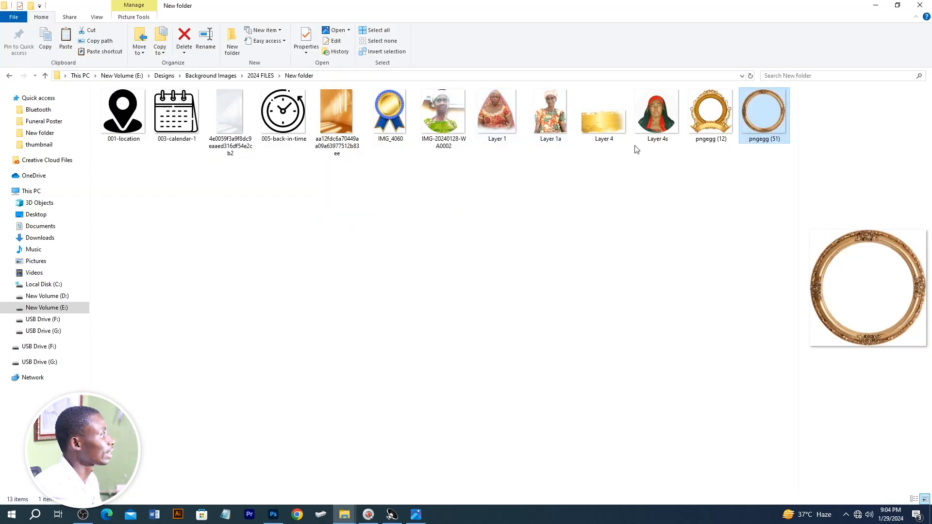
left_click_drag(423, 94, 463, 326)
key("alt+Tab")
left_click_drag(483, 270, 380, 306)
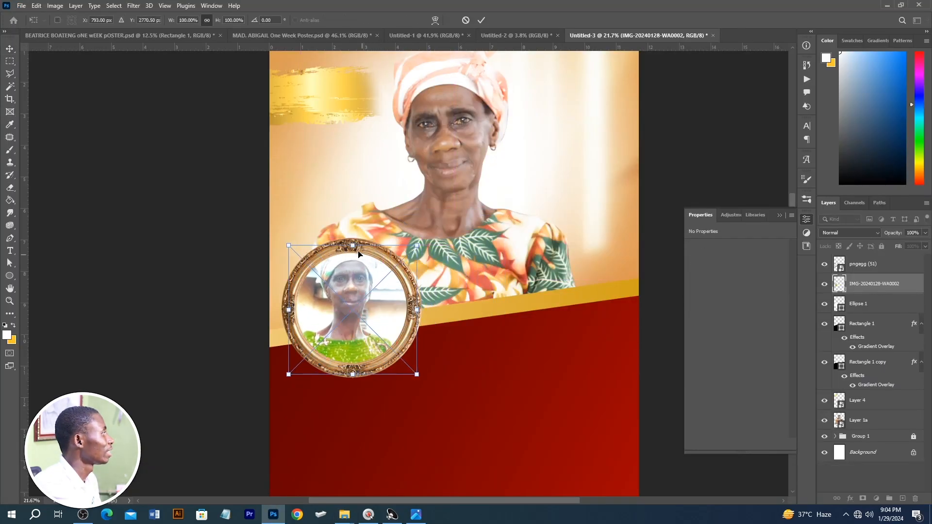
left_click_drag(352, 241, 359, 252)
key("Return")
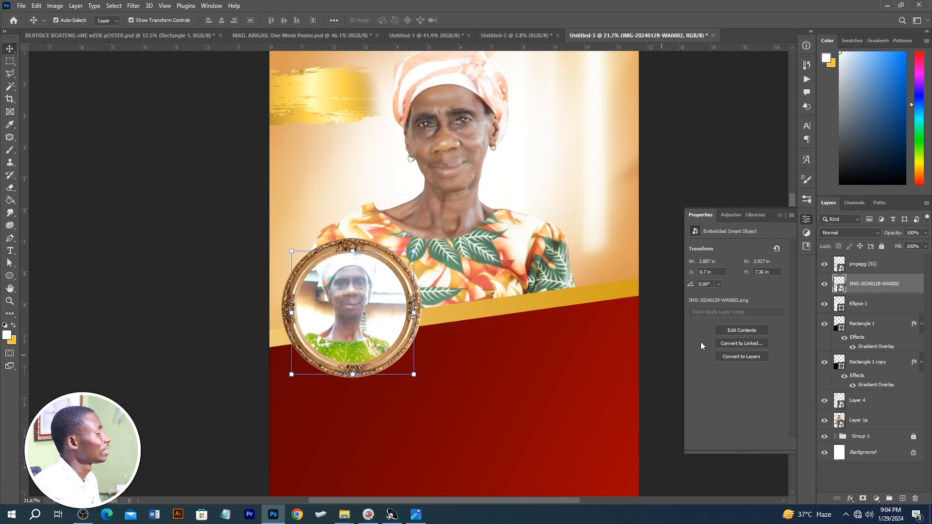
Step: Clip the small photo to the white ellipse with a clipping mask
right_click(869, 289)
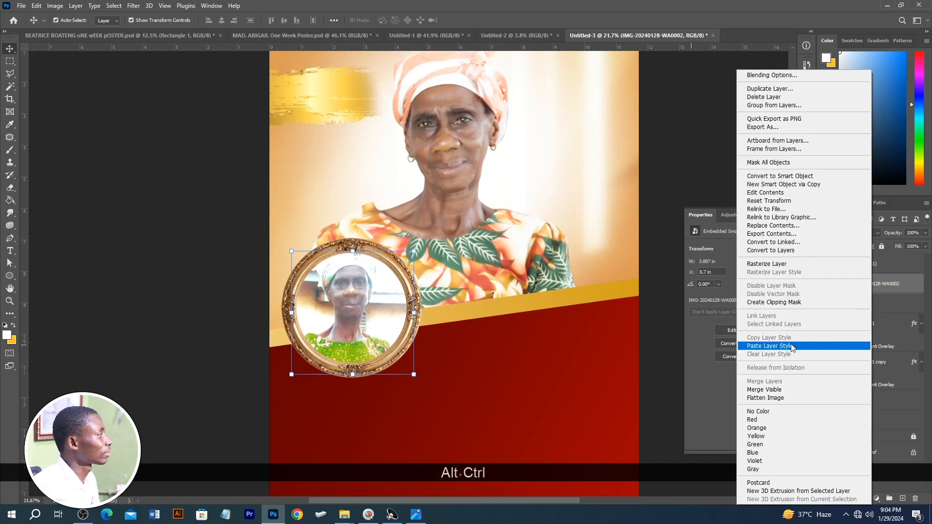
left_click(788, 302)
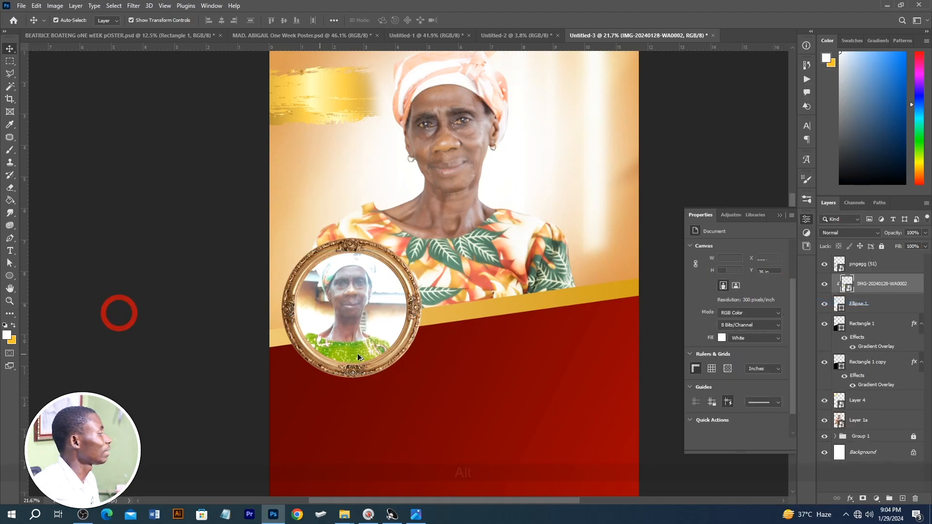
scroll(416, 353, "down", 2)
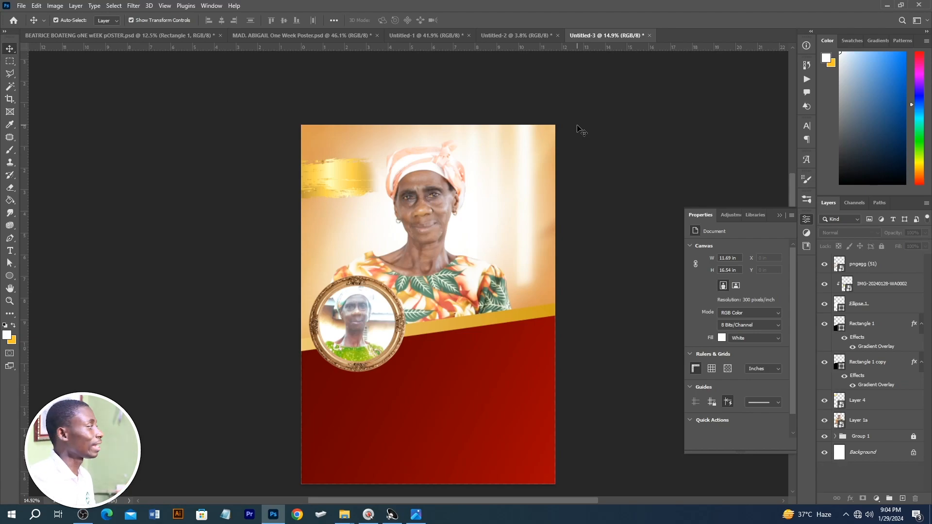
Step: Add the text "Madam" in white on the red area just below the round frame
left_click(10, 251)
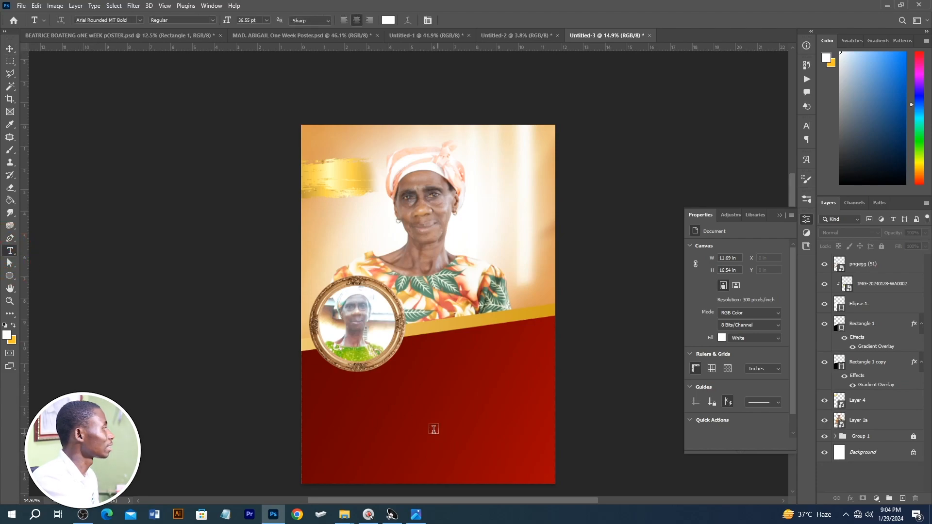
left_click(413, 381)
type("Ma")
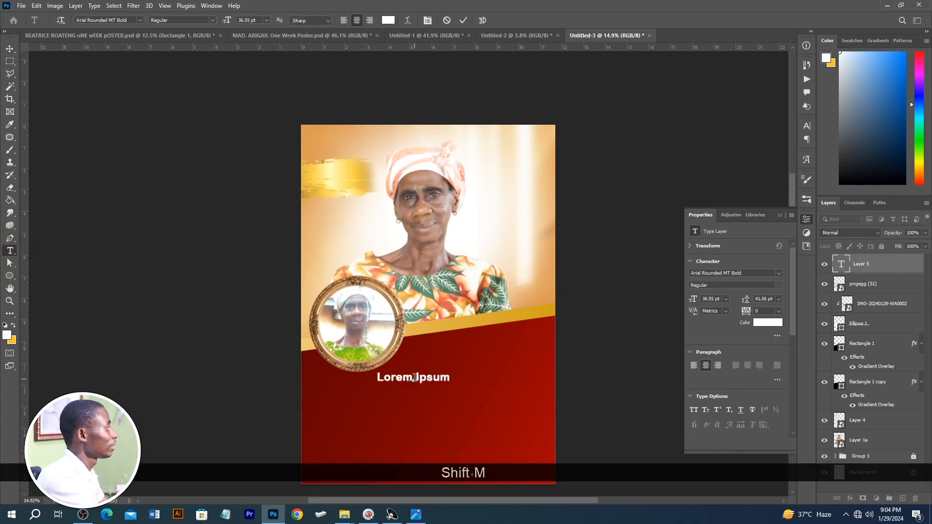
type("dam")
key("KP_Enter")
key("v")
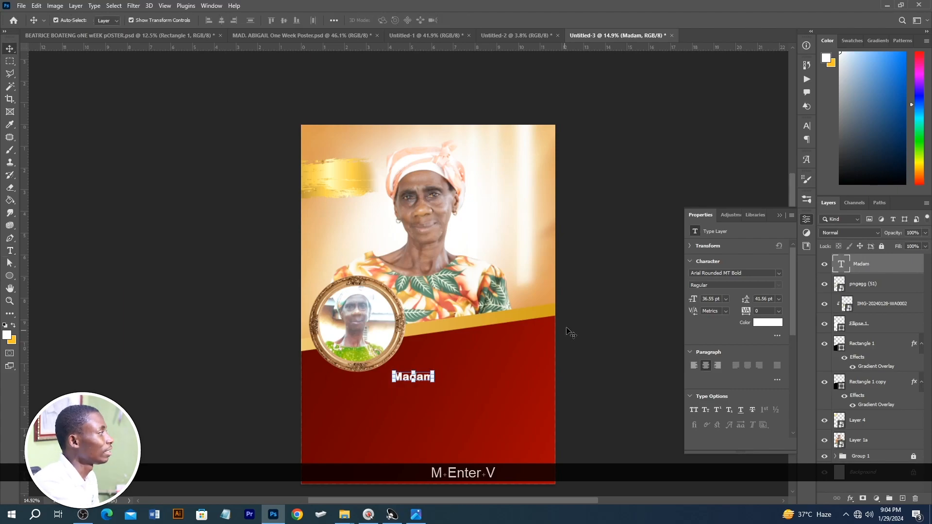
Step: Set the "Madam" text in the Anguilla font and enlarge it to about 104 pt beside the round frame
left_click(778, 274)
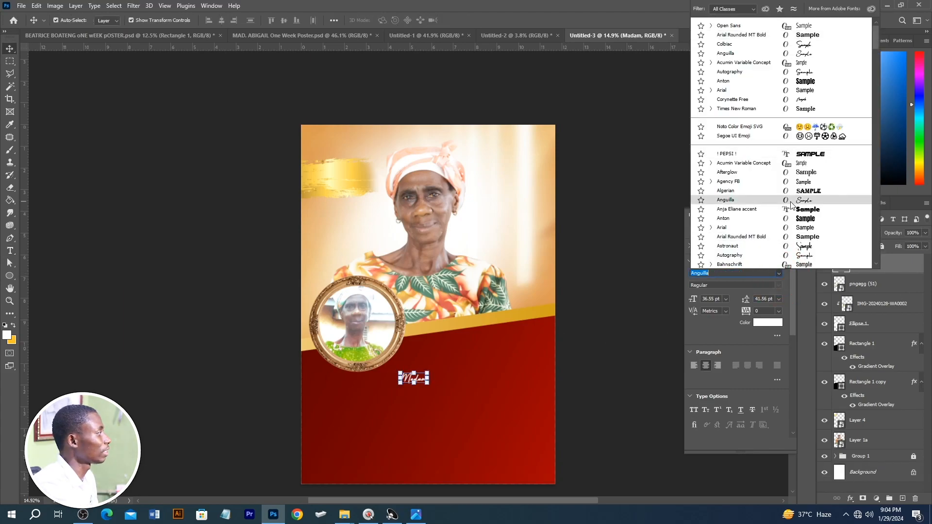
left_click(790, 200)
left_click_drag(427, 367, 495, 370)
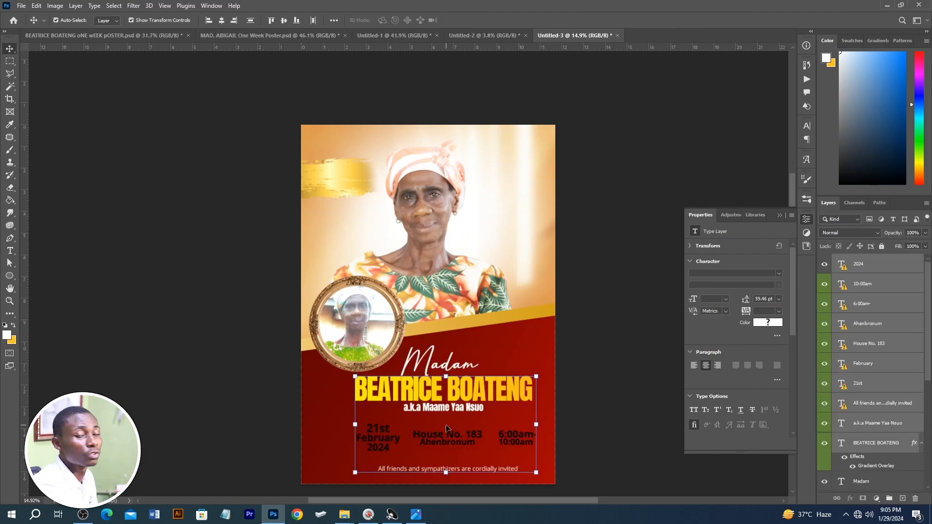
Step: Bring in the sample poster's name, alias, date, venue, time and invitation texts and position them together beneath "Madam"
scroll(446, 428, "down", 3)
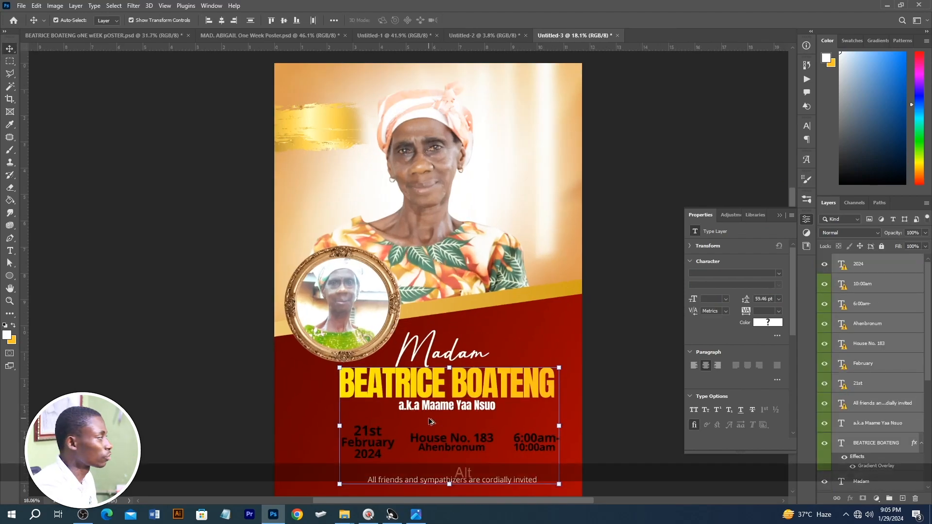
scroll(442, 389, "up", 4, "alt")
left_click_drag(439, 337, 426, 334)
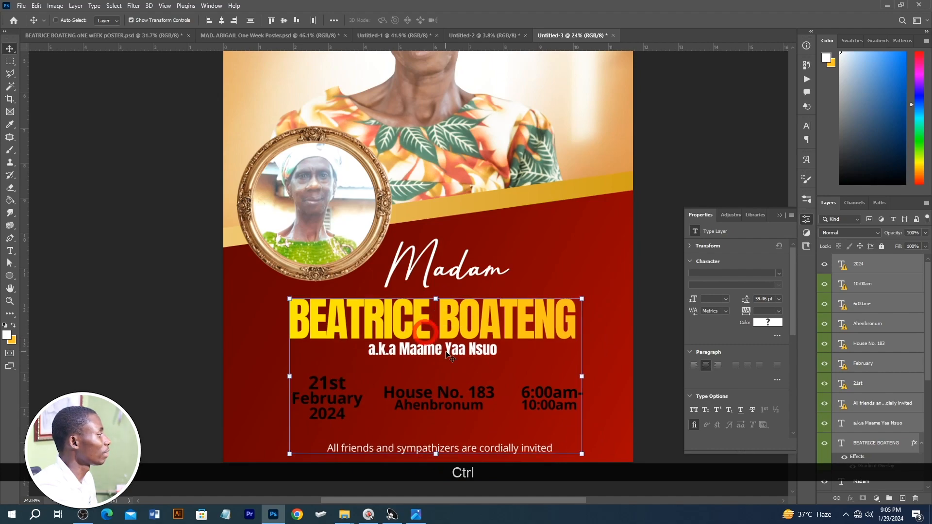
scroll(454, 324, "down", 1)
left_click_drag(461, 299, 458, 300)
left_click(633, 282, "ctrl")
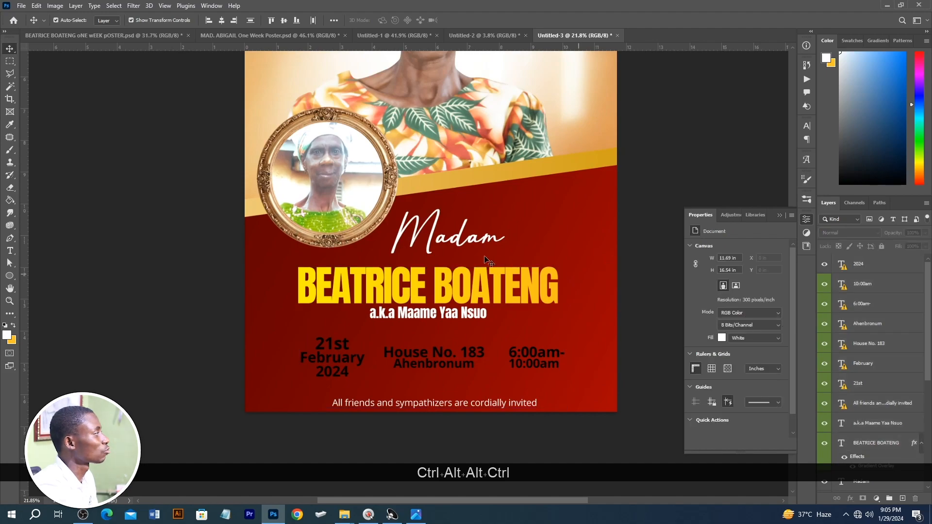
Step: Move the "Madam" text down and slightly left so it sits close above the large yellow name, comparing with the sample poster
scroll(463, 273, "up", 3)
left_click(454, 300, "ctrl")
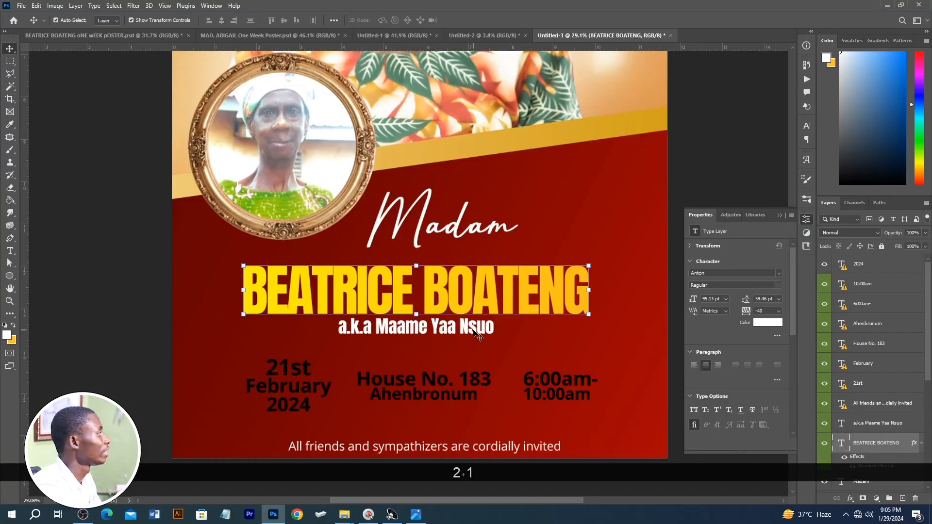
left_click(478, 328)
left_click_drag(443, 225, 430, 233)
left_click(83, 38)
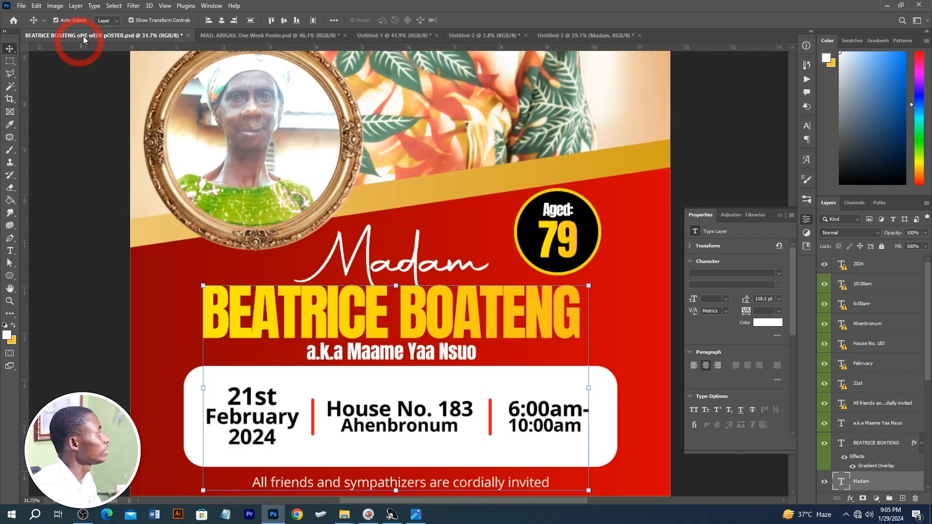
left_click(550, 35)
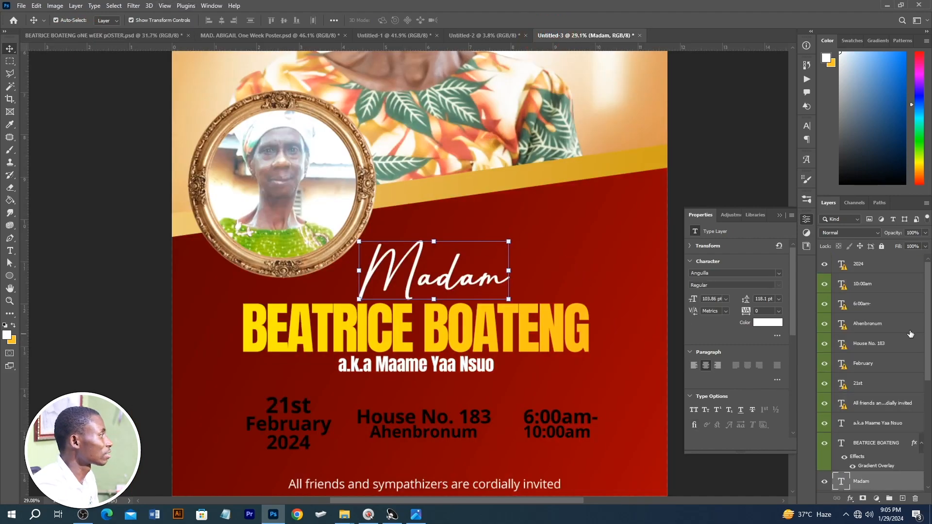
scroll(360, 417, "down", 1)
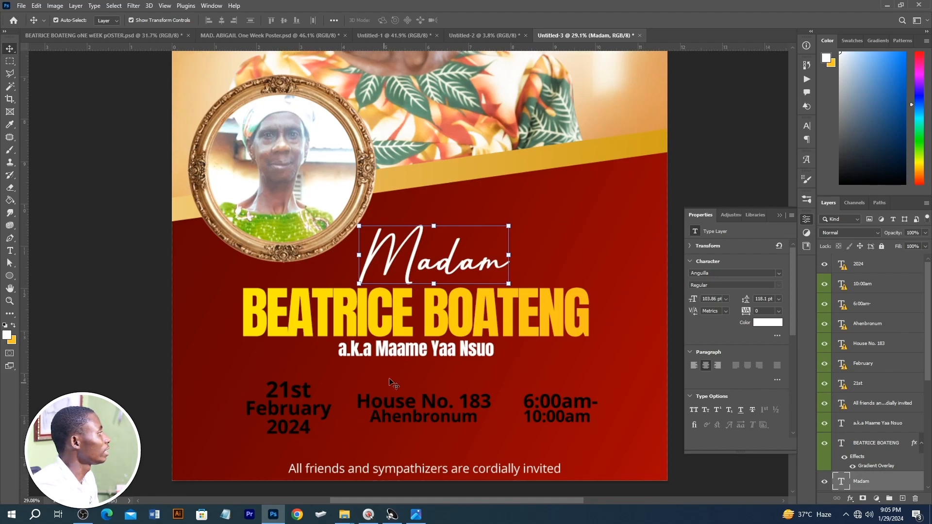
Step: Draw a white rectangle about 2775 × 558 px behind the date, venue and time texts and round its corners to about 0.49 in
left_click(13, 275)
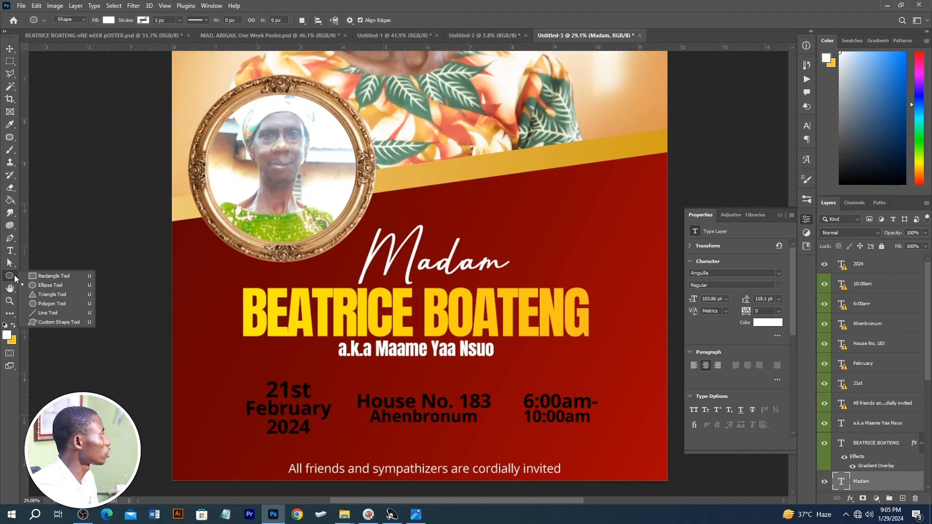
left_click(62, 274)
left_click_drag(224, 368, 615, 446)
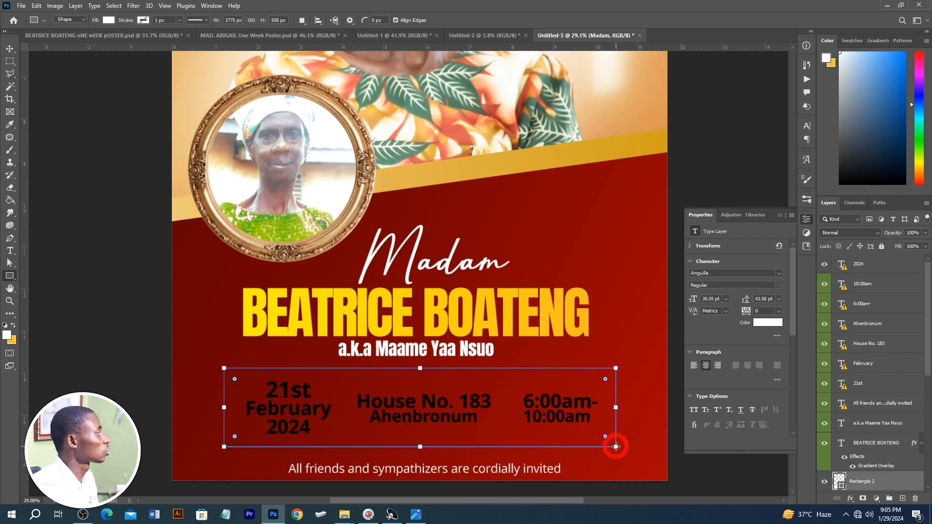
left_click_drag(604, 380, 596, 387)
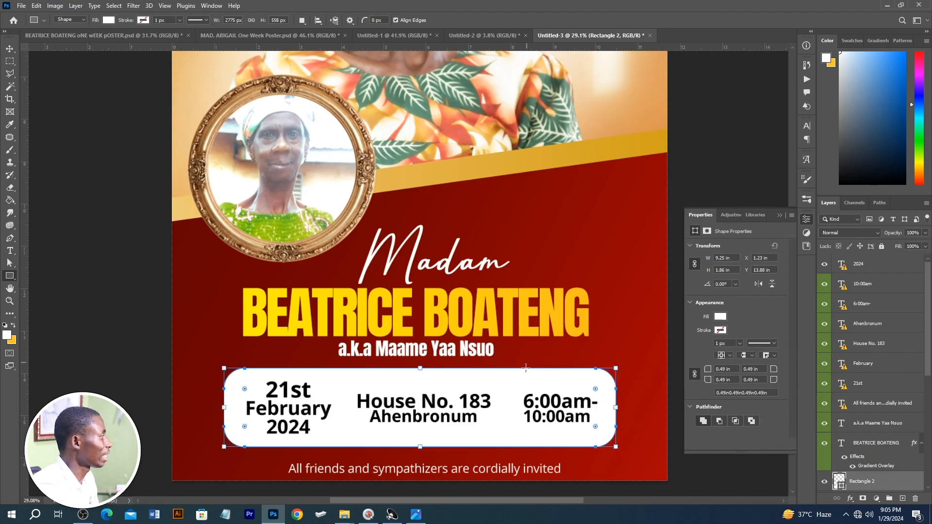
key("v")
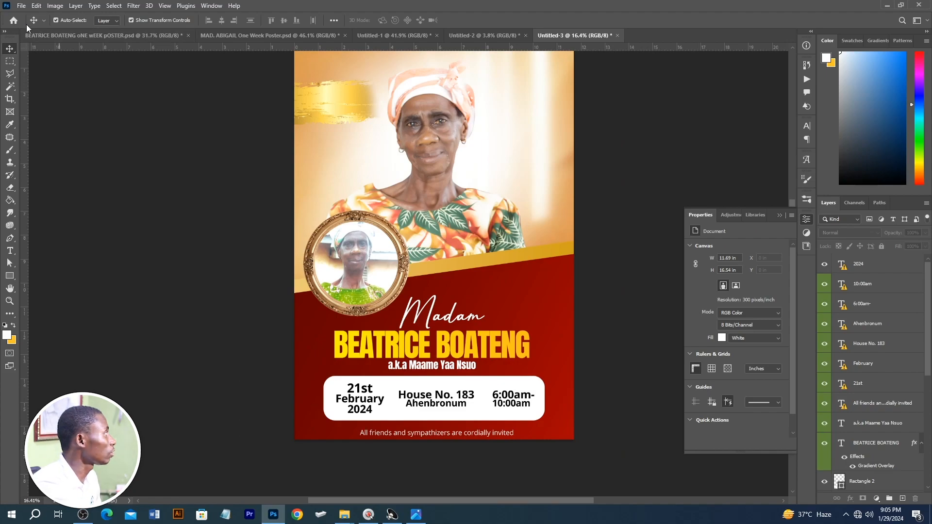
Step: Paste the "One Week Observation" heading into the poster and place it on the gold brush stroke
key("ctrl+v")
scroll(290, 127, "up", 3)
mouse_move(291, 127)
left_mouse_down()
mouse_move(340, 104)
mouse_move(311, 104)
left_mouse_up()
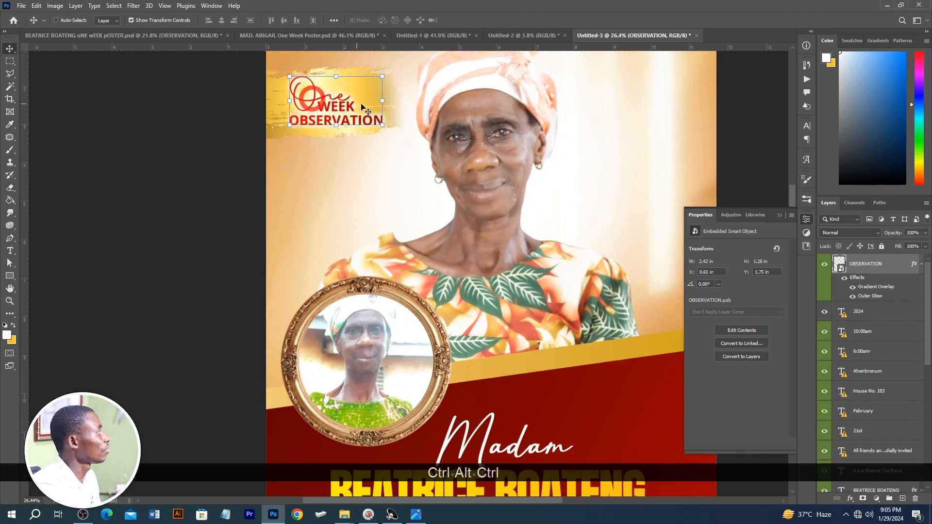
Step: Draw a circle about 1.57 in wide on the red area above the end of the name and fill it with black
scroll(379, 187, "down", 3)
scroll(422, 219, "down", 3)
left_click_drag(437, 237, 283, 251)
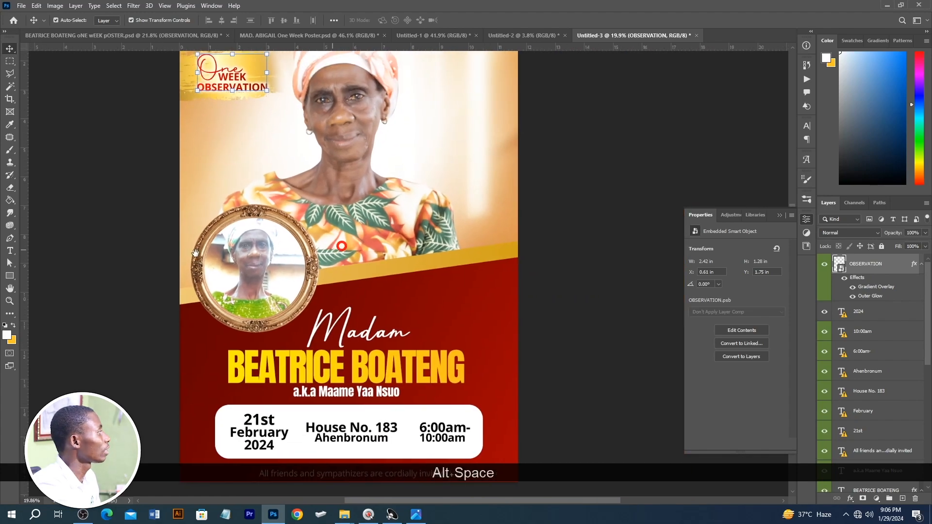
right_click(9, 277)
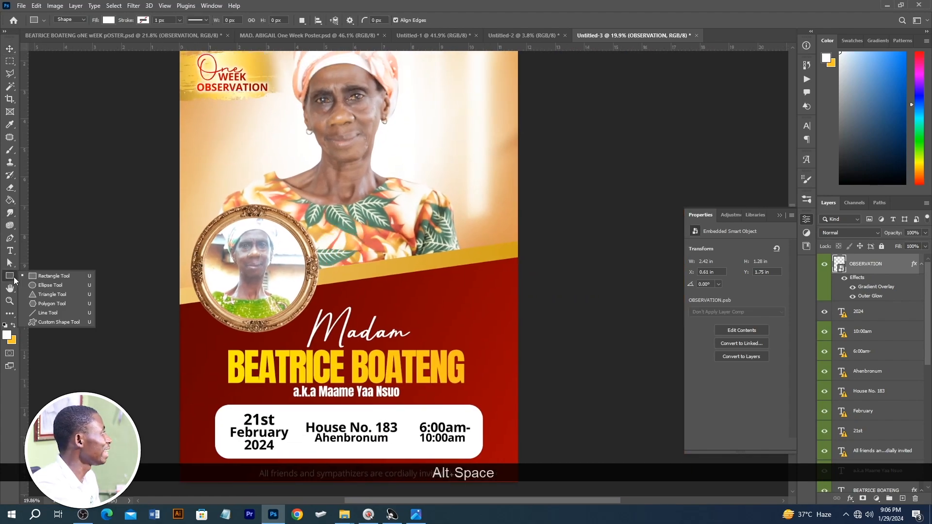
left_click(58, 285)
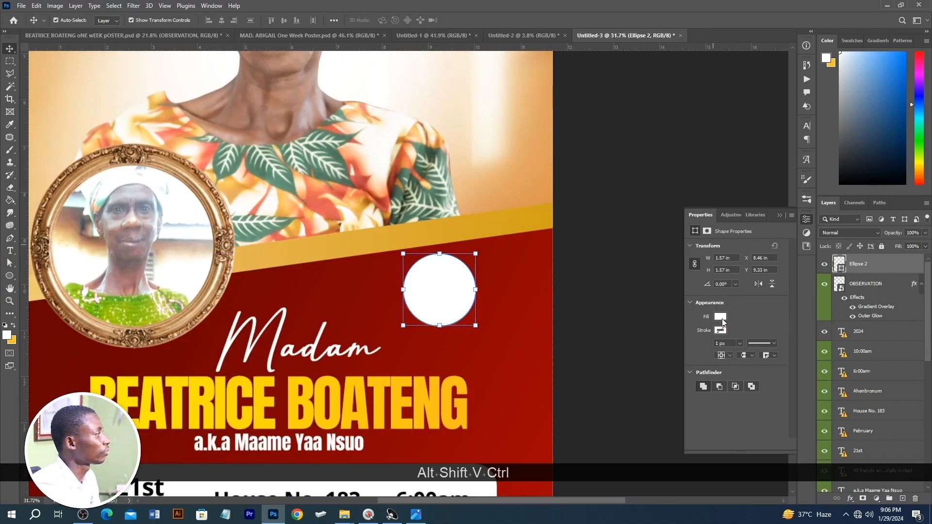
left_click(721, 317)
left_click(741, 368)
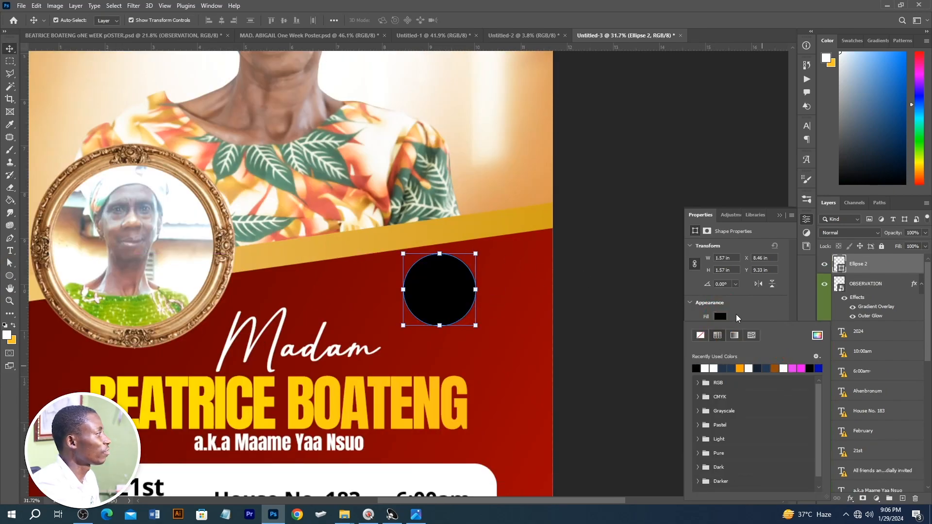
left_click(754, 304)
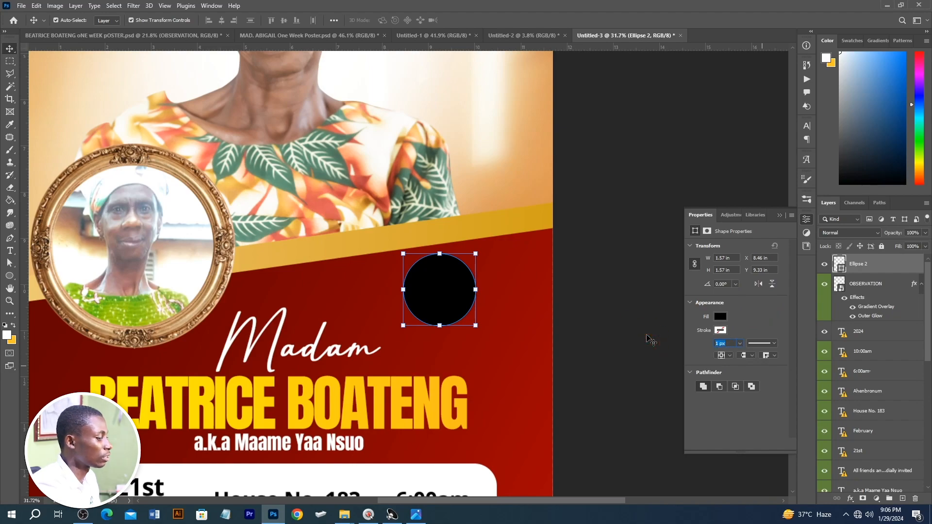
Step: Give the black circle a 20 px orange stroke, move it slightly lower and put the sample's "Aged: 79" text inside
type("20")
key("ctrl+Return")
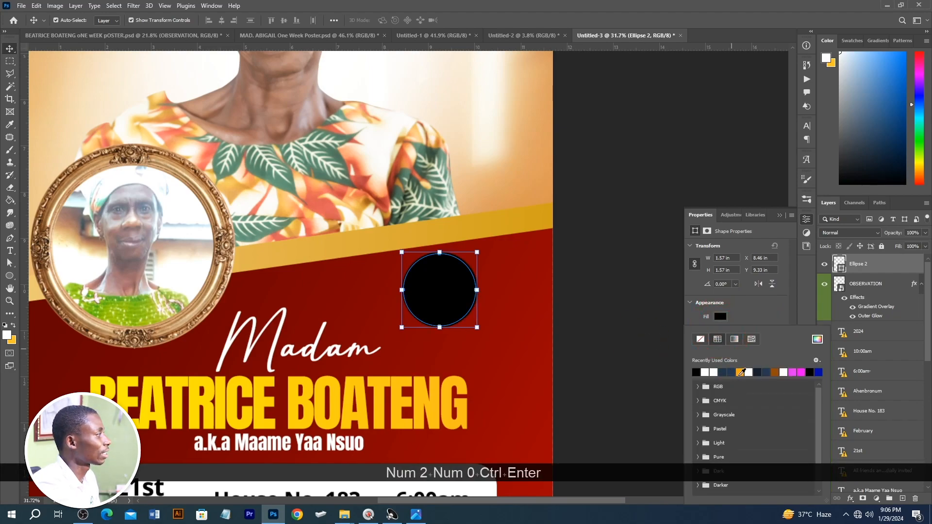
left_click(740, 372)
mouse_move(436, 294)
left_mouse_down()
mouse_move(450, 311)
mouse_move(439, 310)
left_mouse_up()
left_click(622, 203, "ctrl")
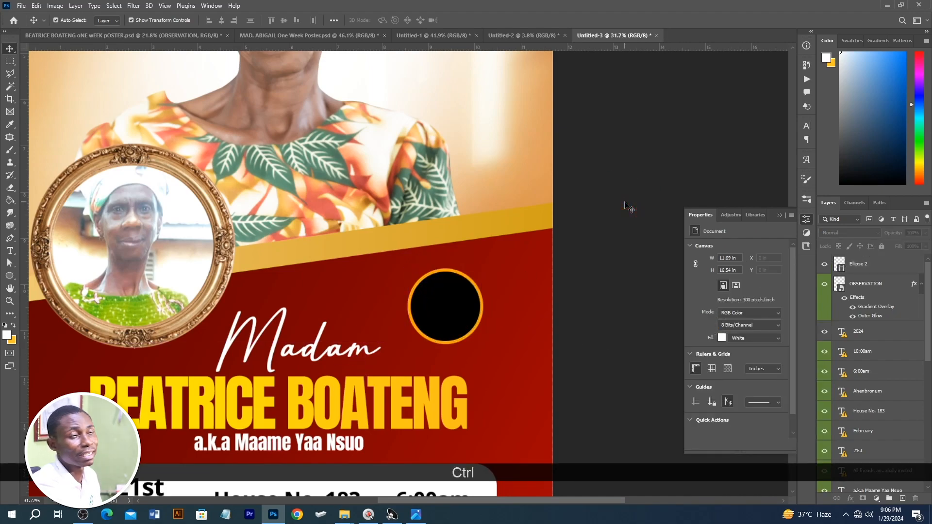
key("ctrl+0")
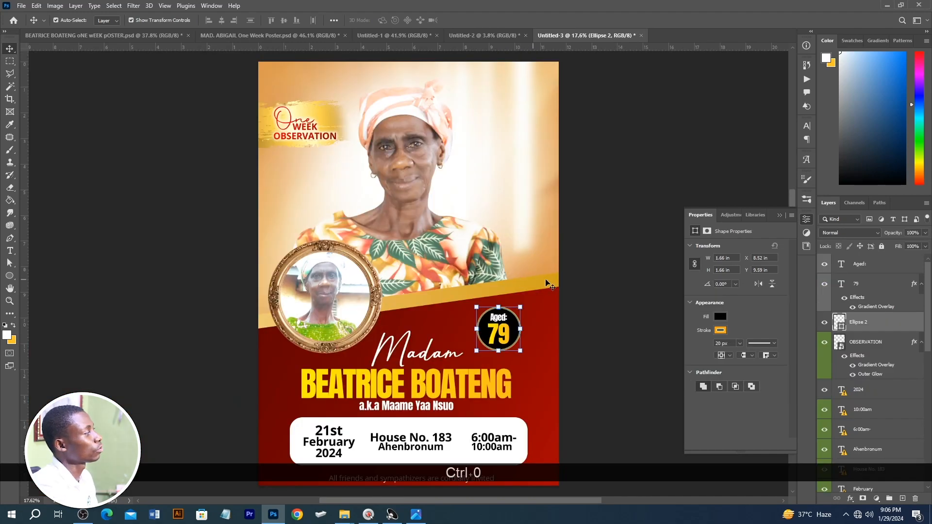
left_click(581, 252)
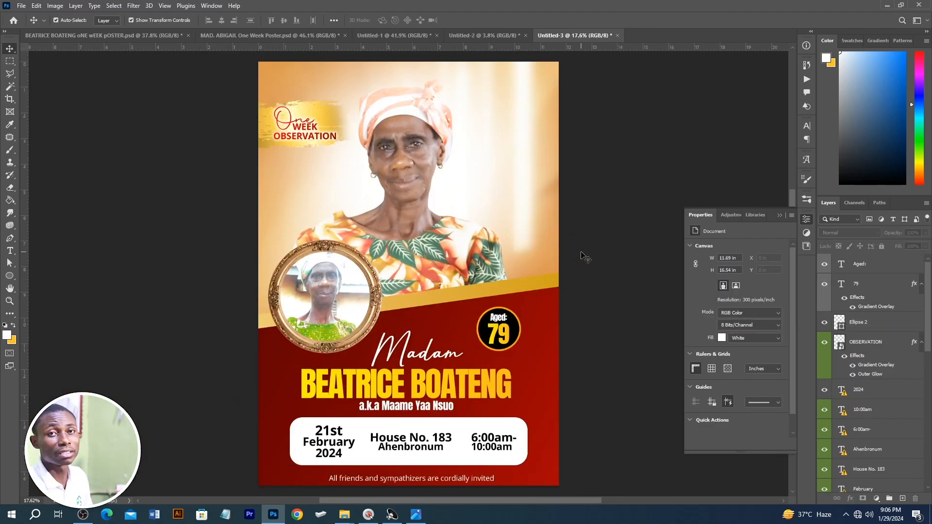
Step: Create a new 48 × 60 inch document at 300 pixels/inch in RGB with a white background
key("ctrl+n")
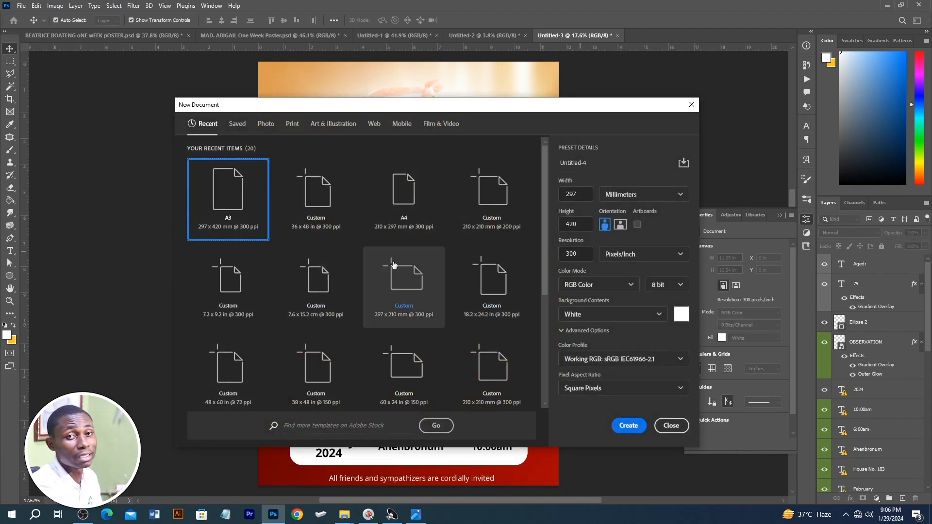
left_click(310, 215)
double_click(578, 196)
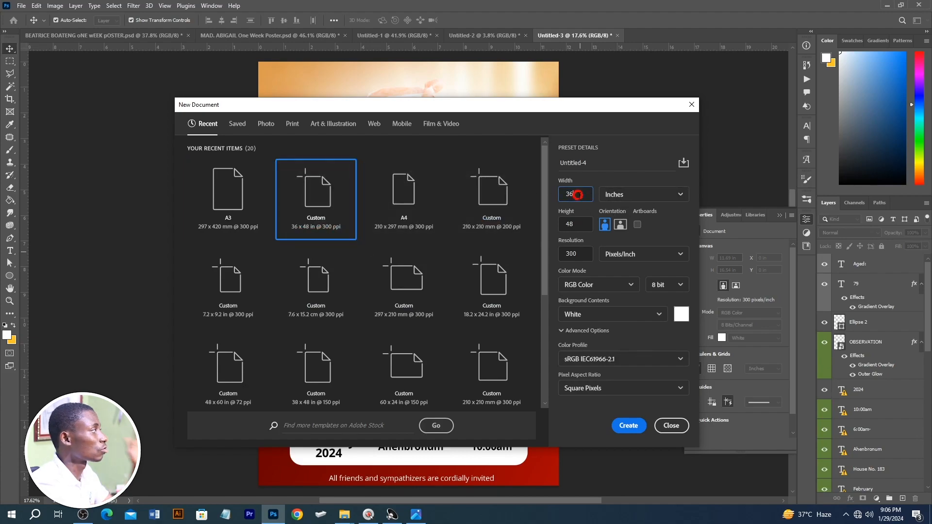
type("48")
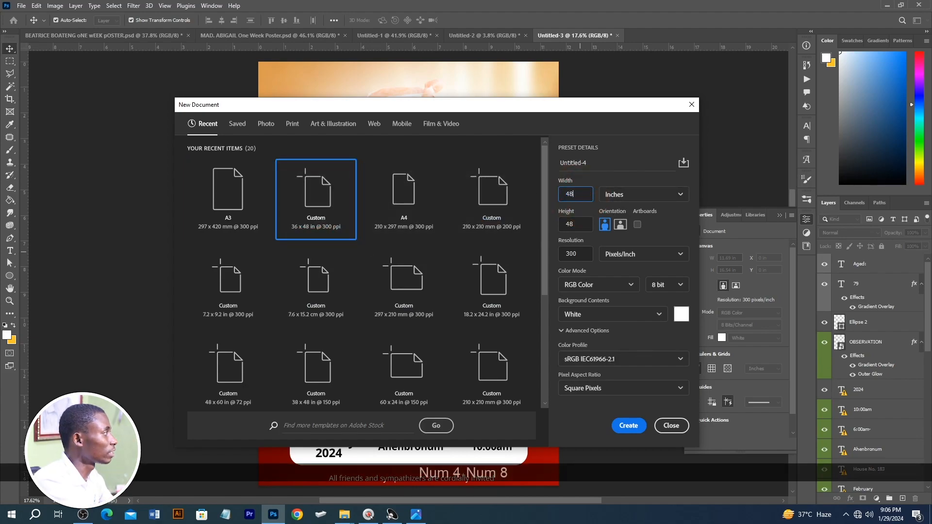
double_click(569, 222)
type("60")
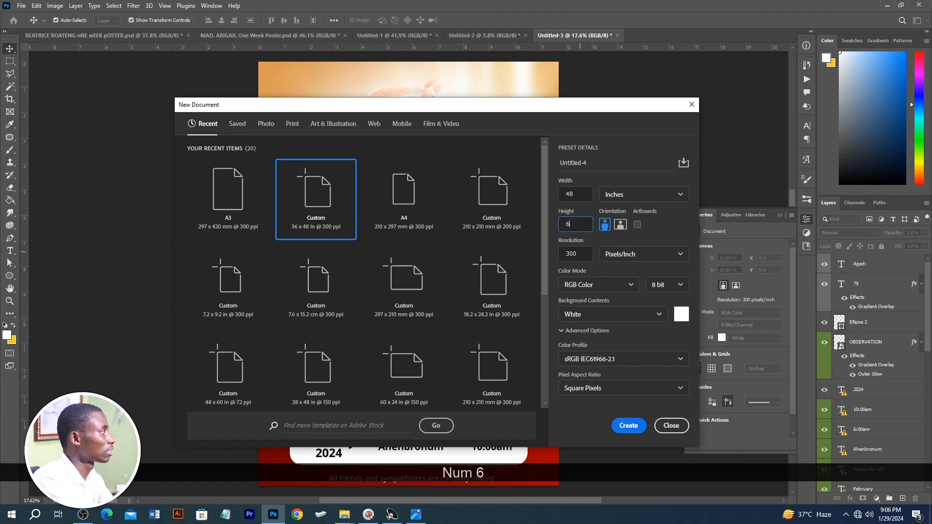
key("Return")
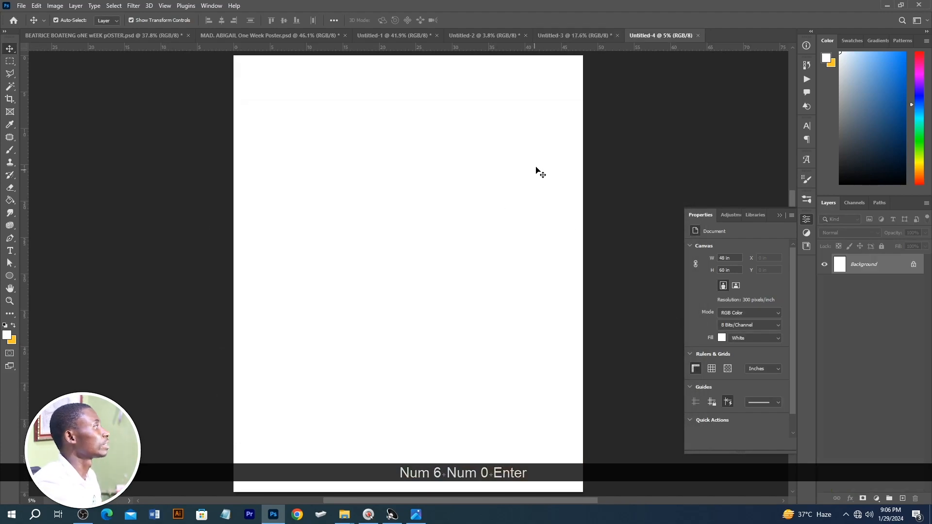
Step: Copy the A3 poster's portrait, framed photo, diagonal shapes, heading, name texts and age badge into the new 48 × 60 inch document
scroll(539, 175, "down", 2)
left_click(559, 31)
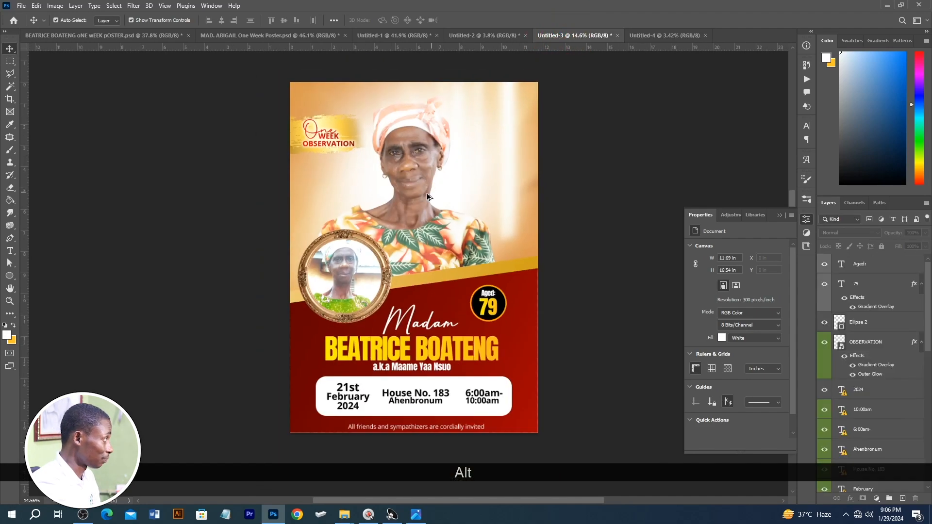
left_click_drag(253, 99, 531, 376)
left_click_drag(421, 407, 529, 115)
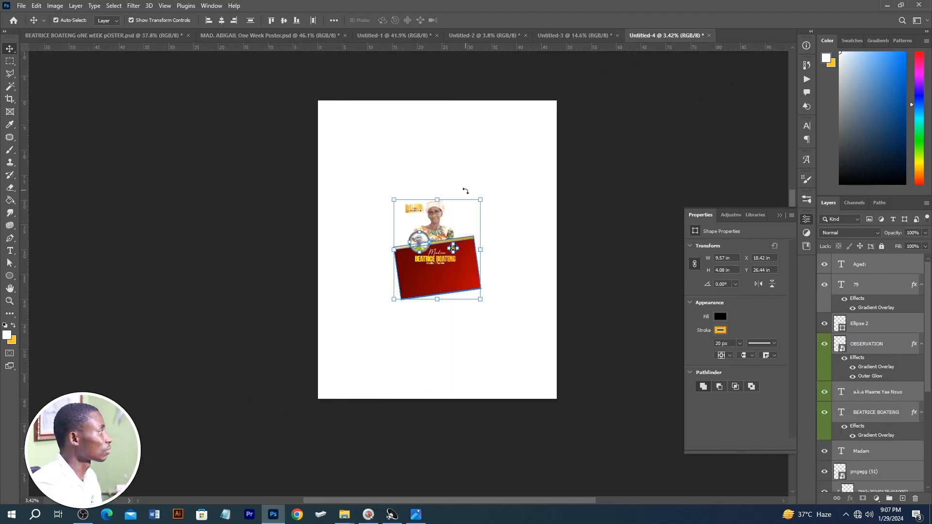
Step: Enlarge the copied poster elements together to fill the canvas and shift the "One Week Observation" heading with its brush stroke to the canvas's left edge
left_click_drag(480, 199, 575, 91)
left_click_drag(435, 411, 435, 414)
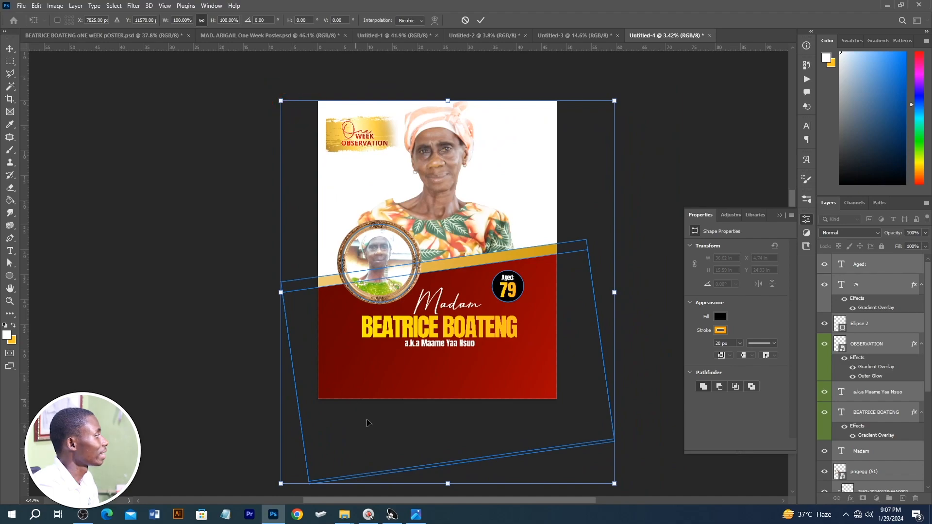
scroll(361, 414, "down", 2)
left_click_drag(451, 356, 449, 360)
left_click(186, 153)
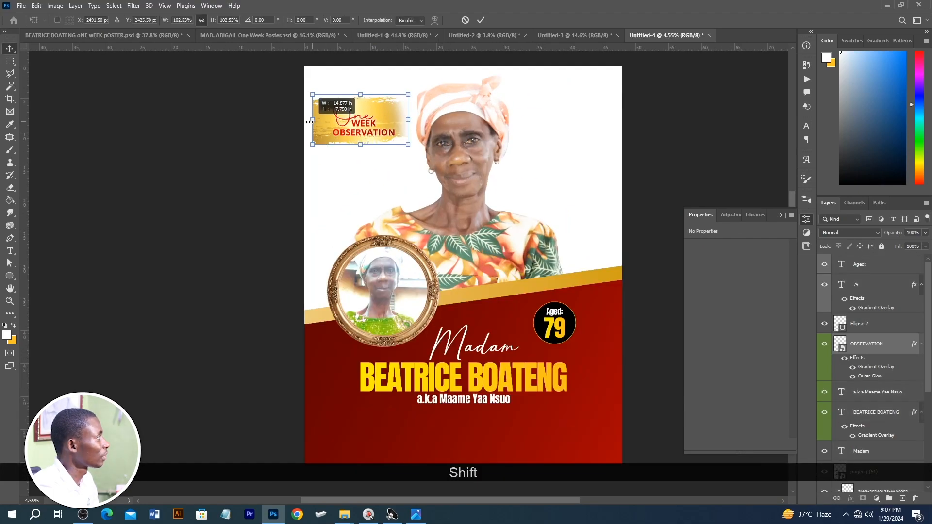
left_click_drag(312, 120, 294, 121)
double_click(358, 121)
Step: Increase the stroke width of the black "Aged: 79" circle to 60 px
scroll(566, 320, "up", 4)
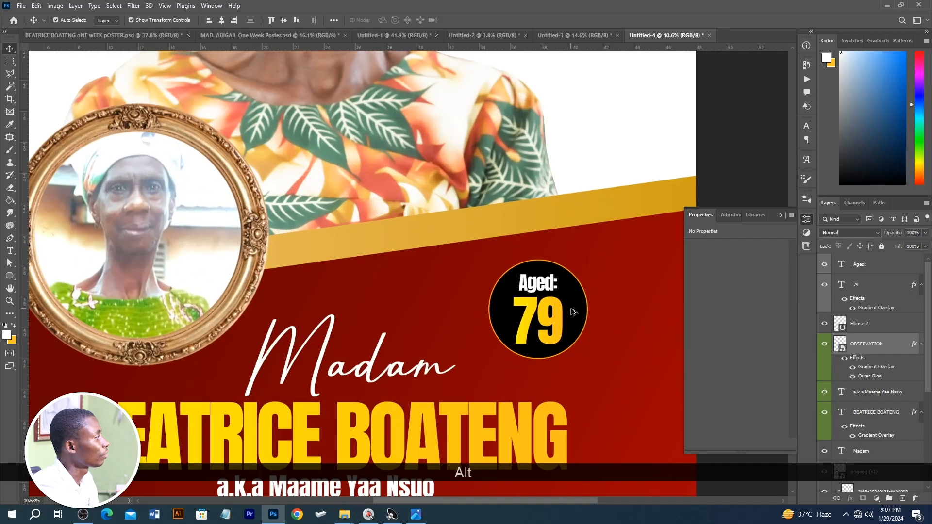
left_click(572, 320)
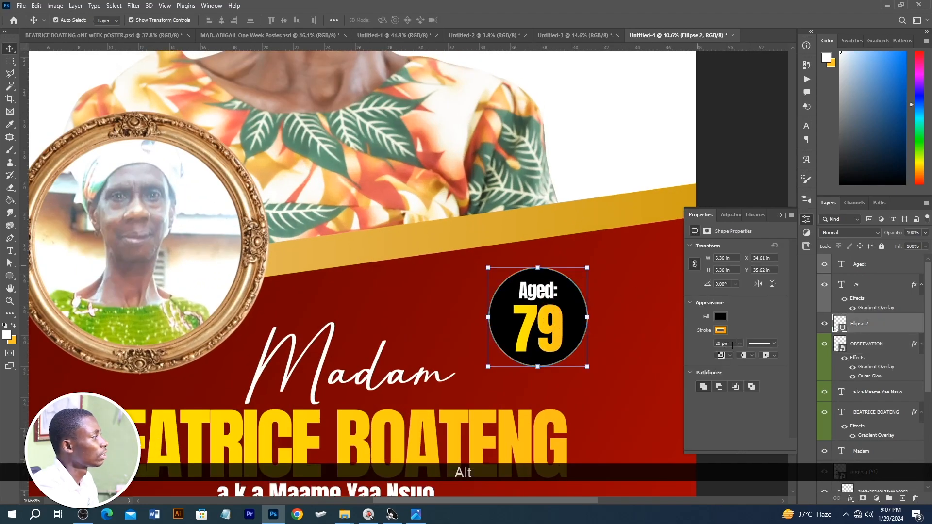
left_click(733, 345)
type("50")
key("Return")
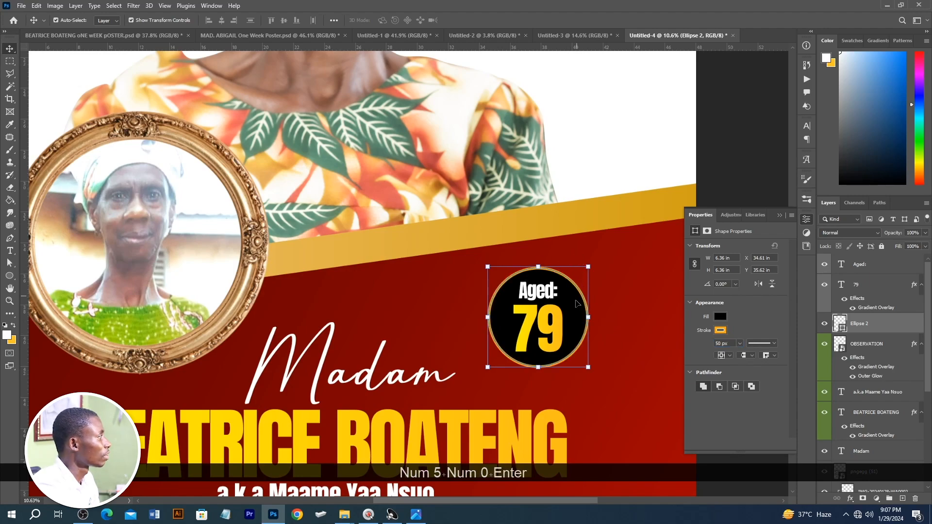
left_click(728, 343)
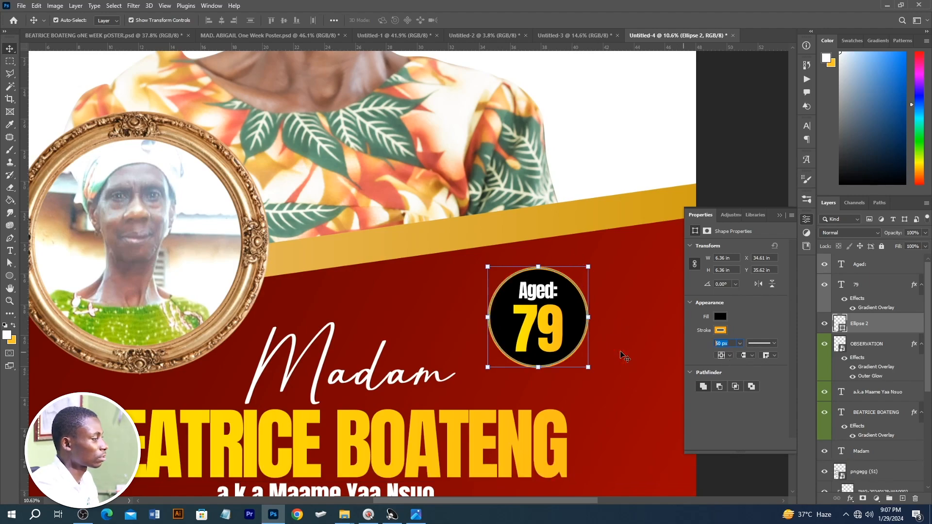
type("60")
key("Return")
Step: Select the "Madam", name and alias texts and enlarge them together to about 113% on the red area
key("ctrl+0")
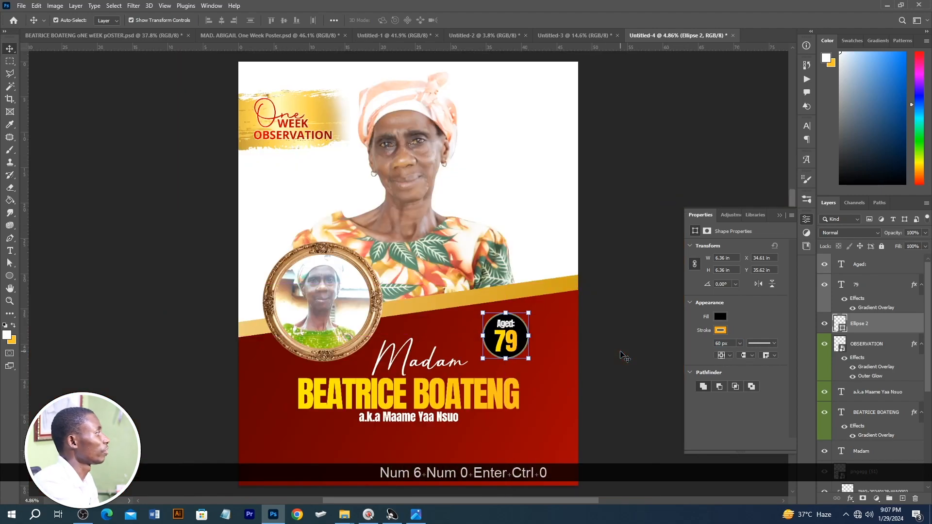
scroll(396, 394, "up", 3)
left_click(395, 387)
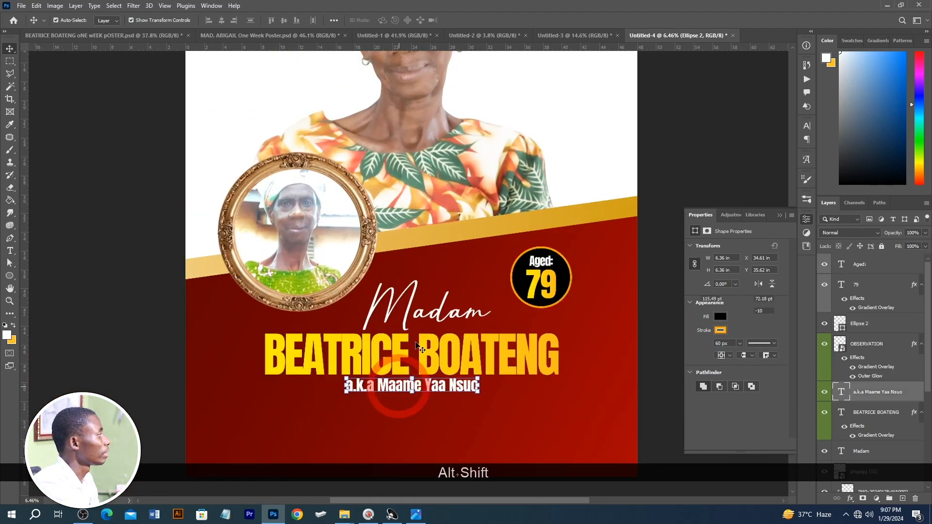
left_click(404, 360, "shift")
left_click(421, 308, "shift")
left_click_drag(413, 391, 412, 435)
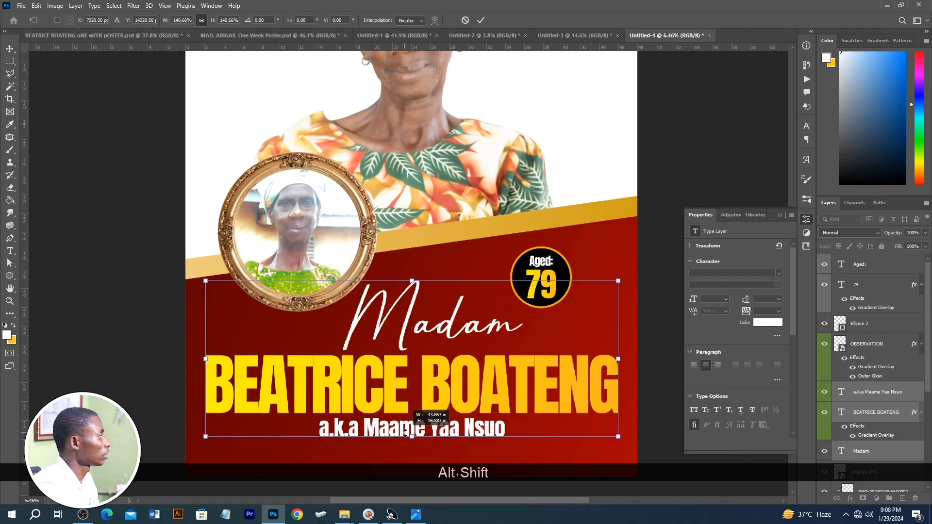
scroll(426, 388, "down", 3)
left_click_drag(570, 306, 525, 306)
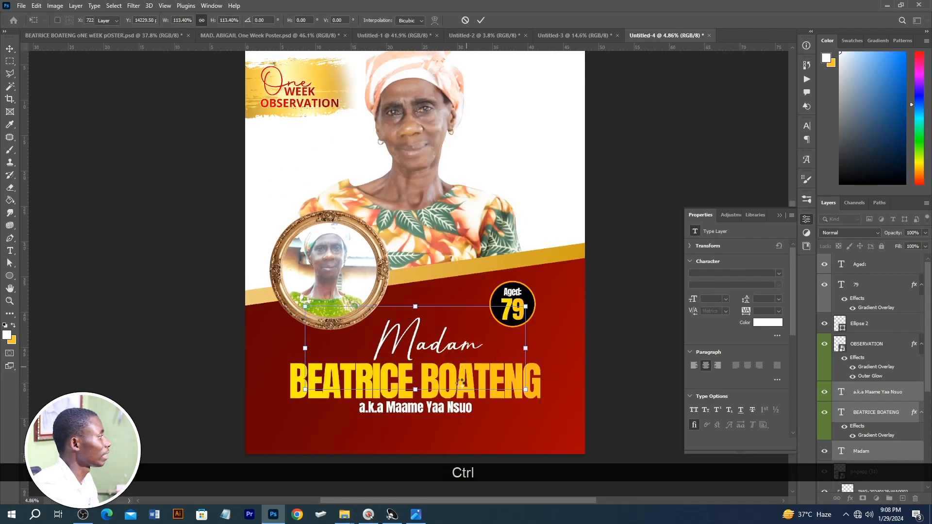
Step: Apply the text enlargement and draw a thin white horizontal line, about 9664 × 45 px, beneath the alias text
scroll(465, 386, "down", 4)
left_click(14, 277)
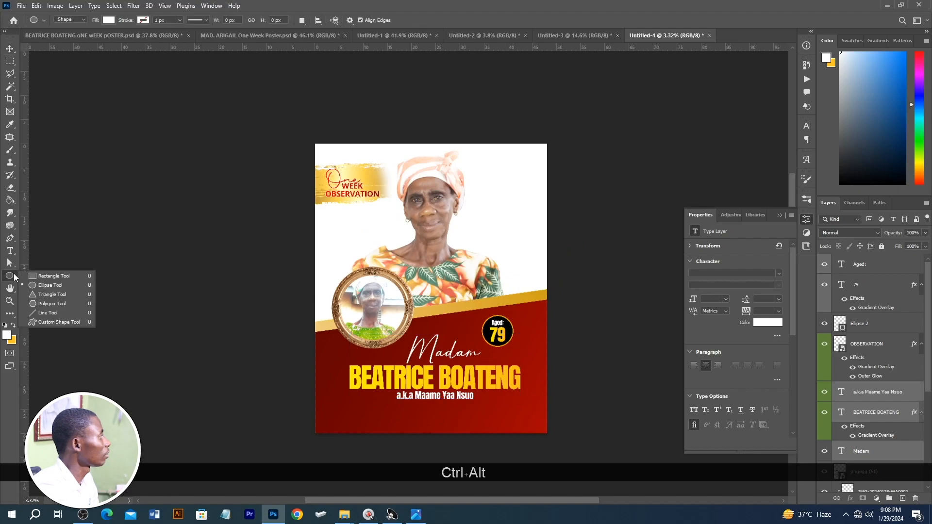
left_click(46, 277)
left_click_drag(353, 410, 508, 410)
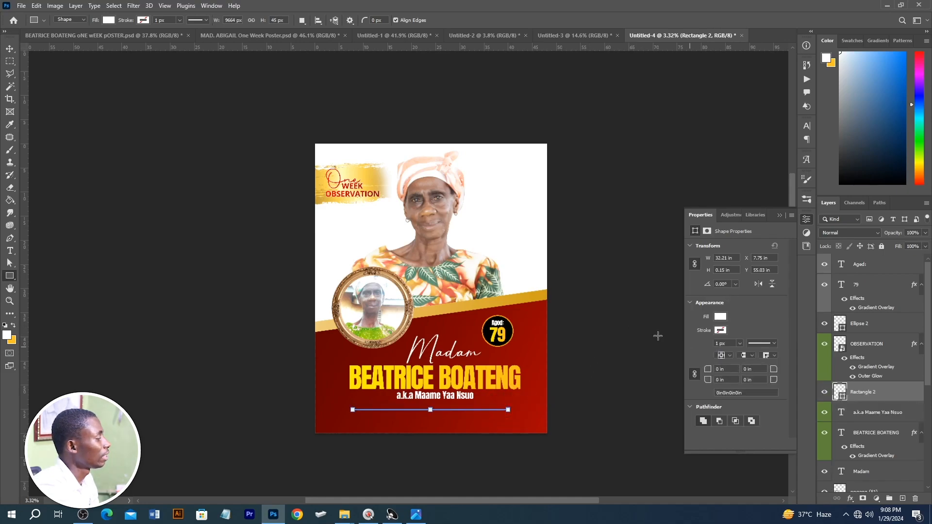
Step: Bring the "All friends and sympathizers are cordially invited" text from the original poster into the 48 × 60 inch document, beneath the white line
key("c")
key("v")
key("c")
left_click_drag(563, 402, 449, 25)
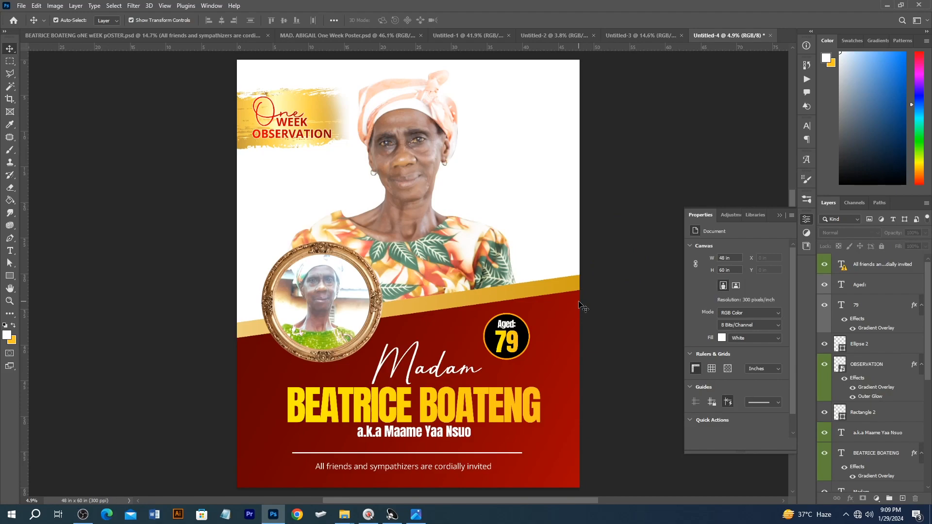
Step: Compare the large poster with the A3 poster in Untitled-3 and unlock the A3 document's Group 1 background group
left_click(625, 36)
scroll(449, 197, "up", 3)
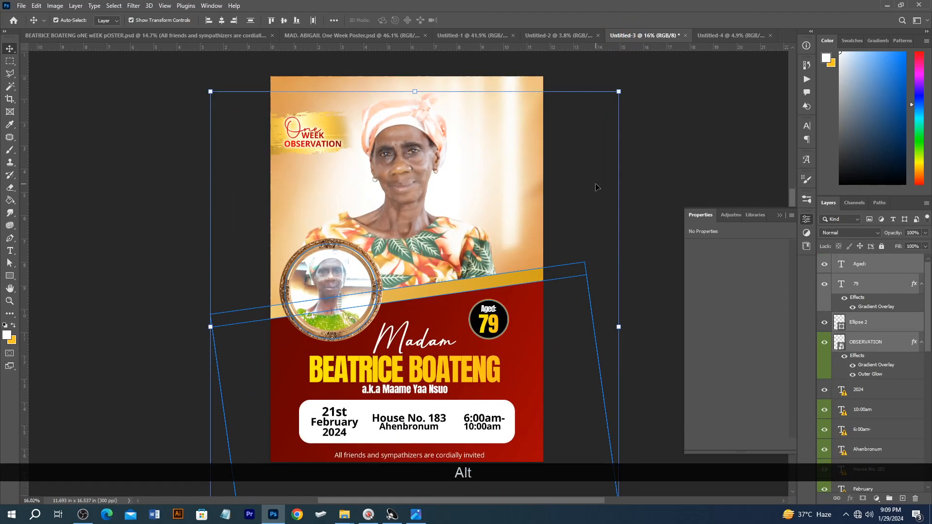
left_click(703, 36)
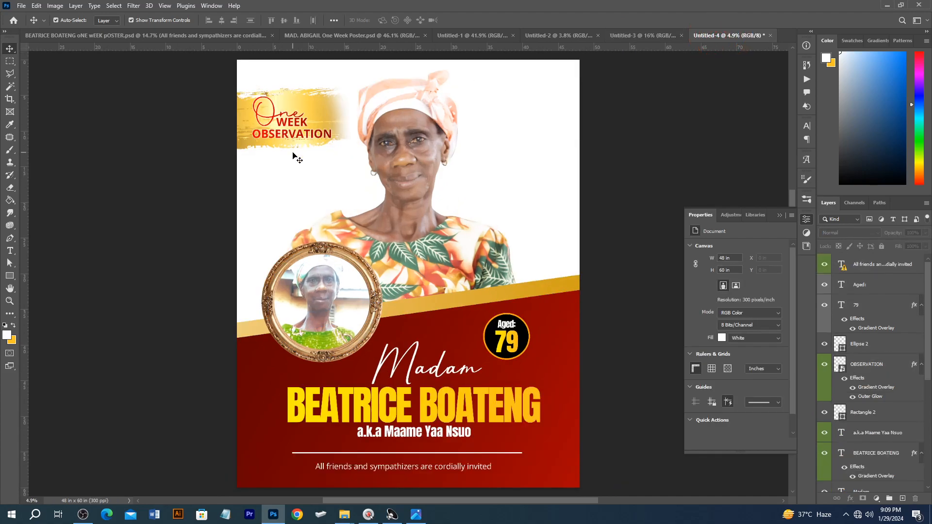
scroll(386, 322, "down", 1)
scroll(365, 324, "up", 1)
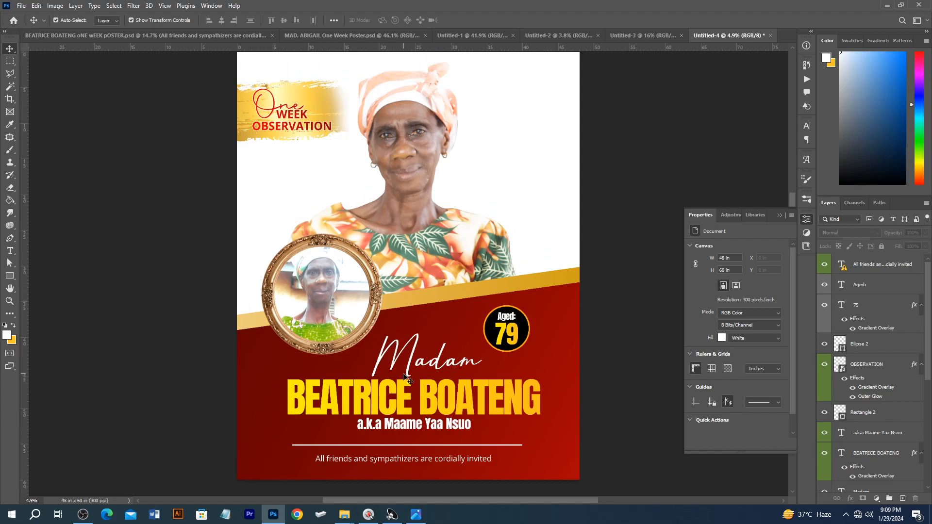
left_click(656, 31)
scroll(837, 350, "down", 5)
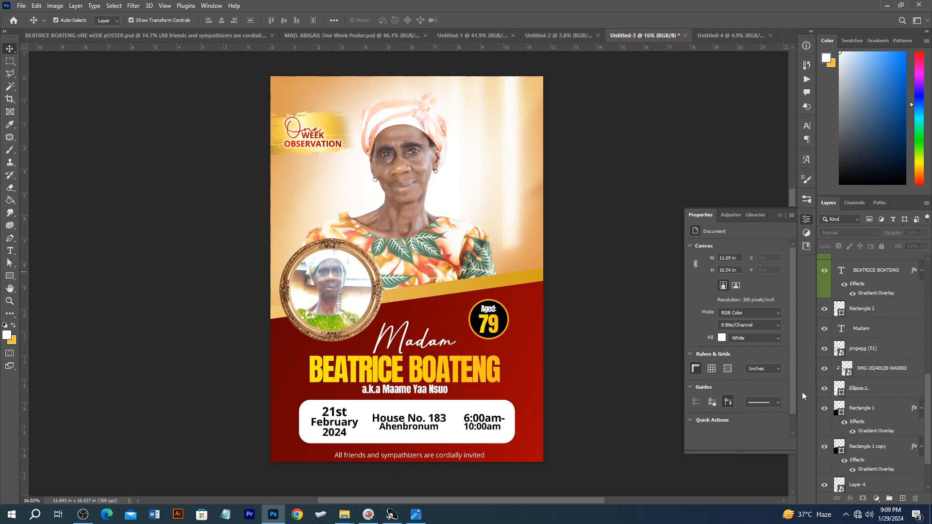
scroll(862, 385, "down", 3)
scroll(771, 366, "down", 1)
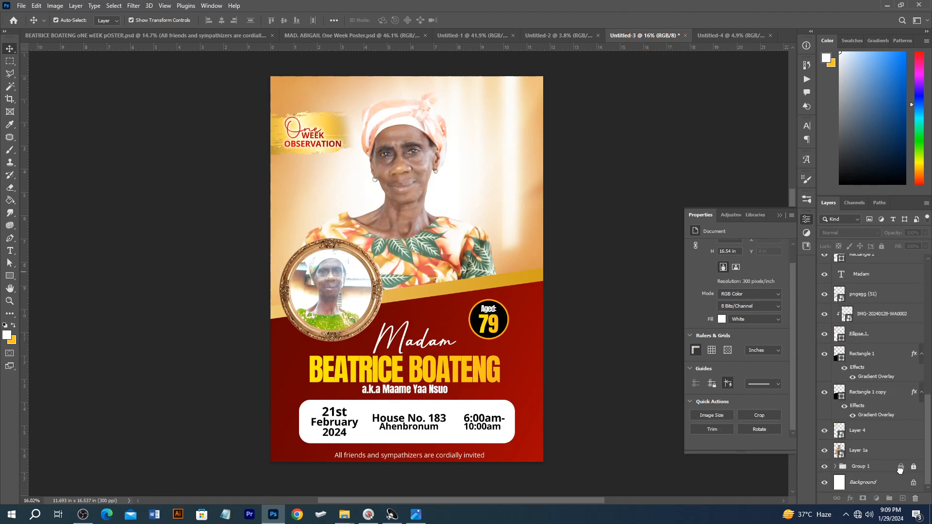
left_click(900, 467)
left_click(912, 466)
Step: Copy Group 1 into the 48 × 60 inch document, enlarge it to cover the canvas and place it behind the other poster elements
left_click_drag(603, 308, 469, 151)
scroll(487, 156, "down", 5)
key("ctrl+shift+bracketleft")
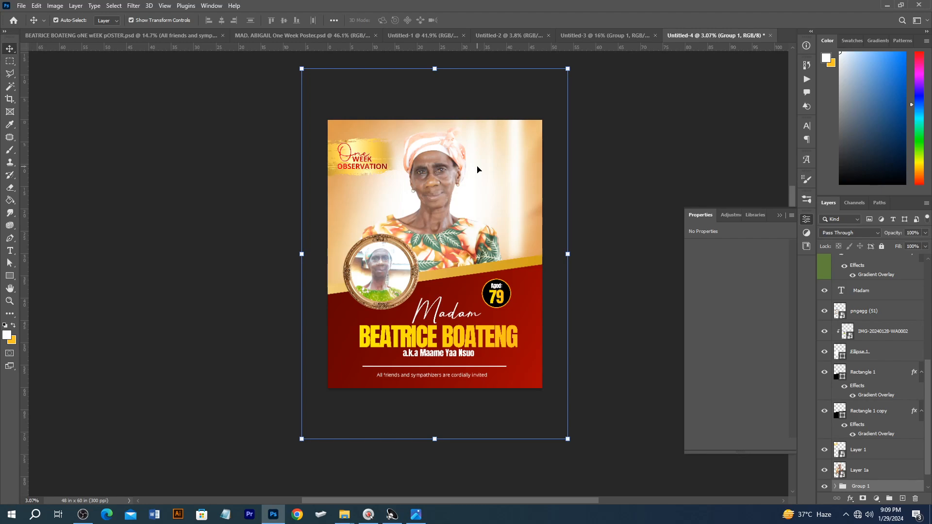
Step: Switch to the open folder windows in File Explorer
mouse_move(356, 511)
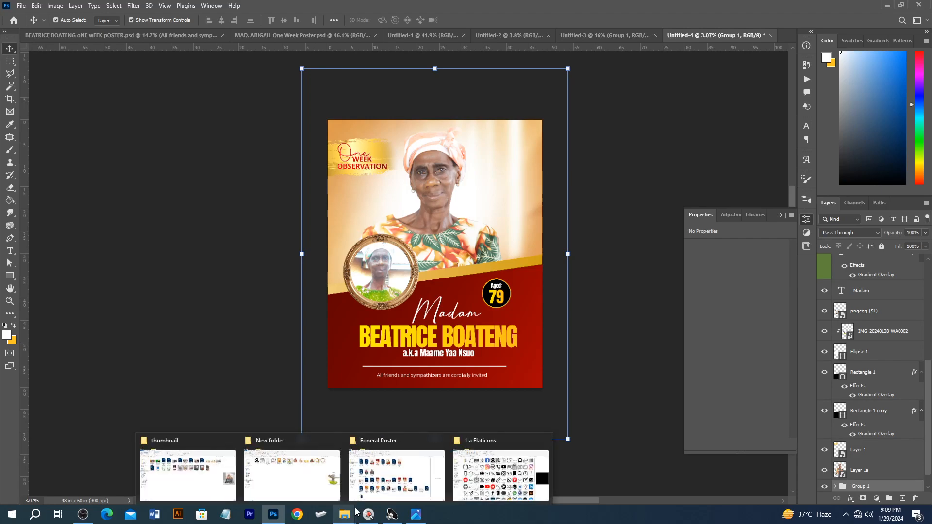